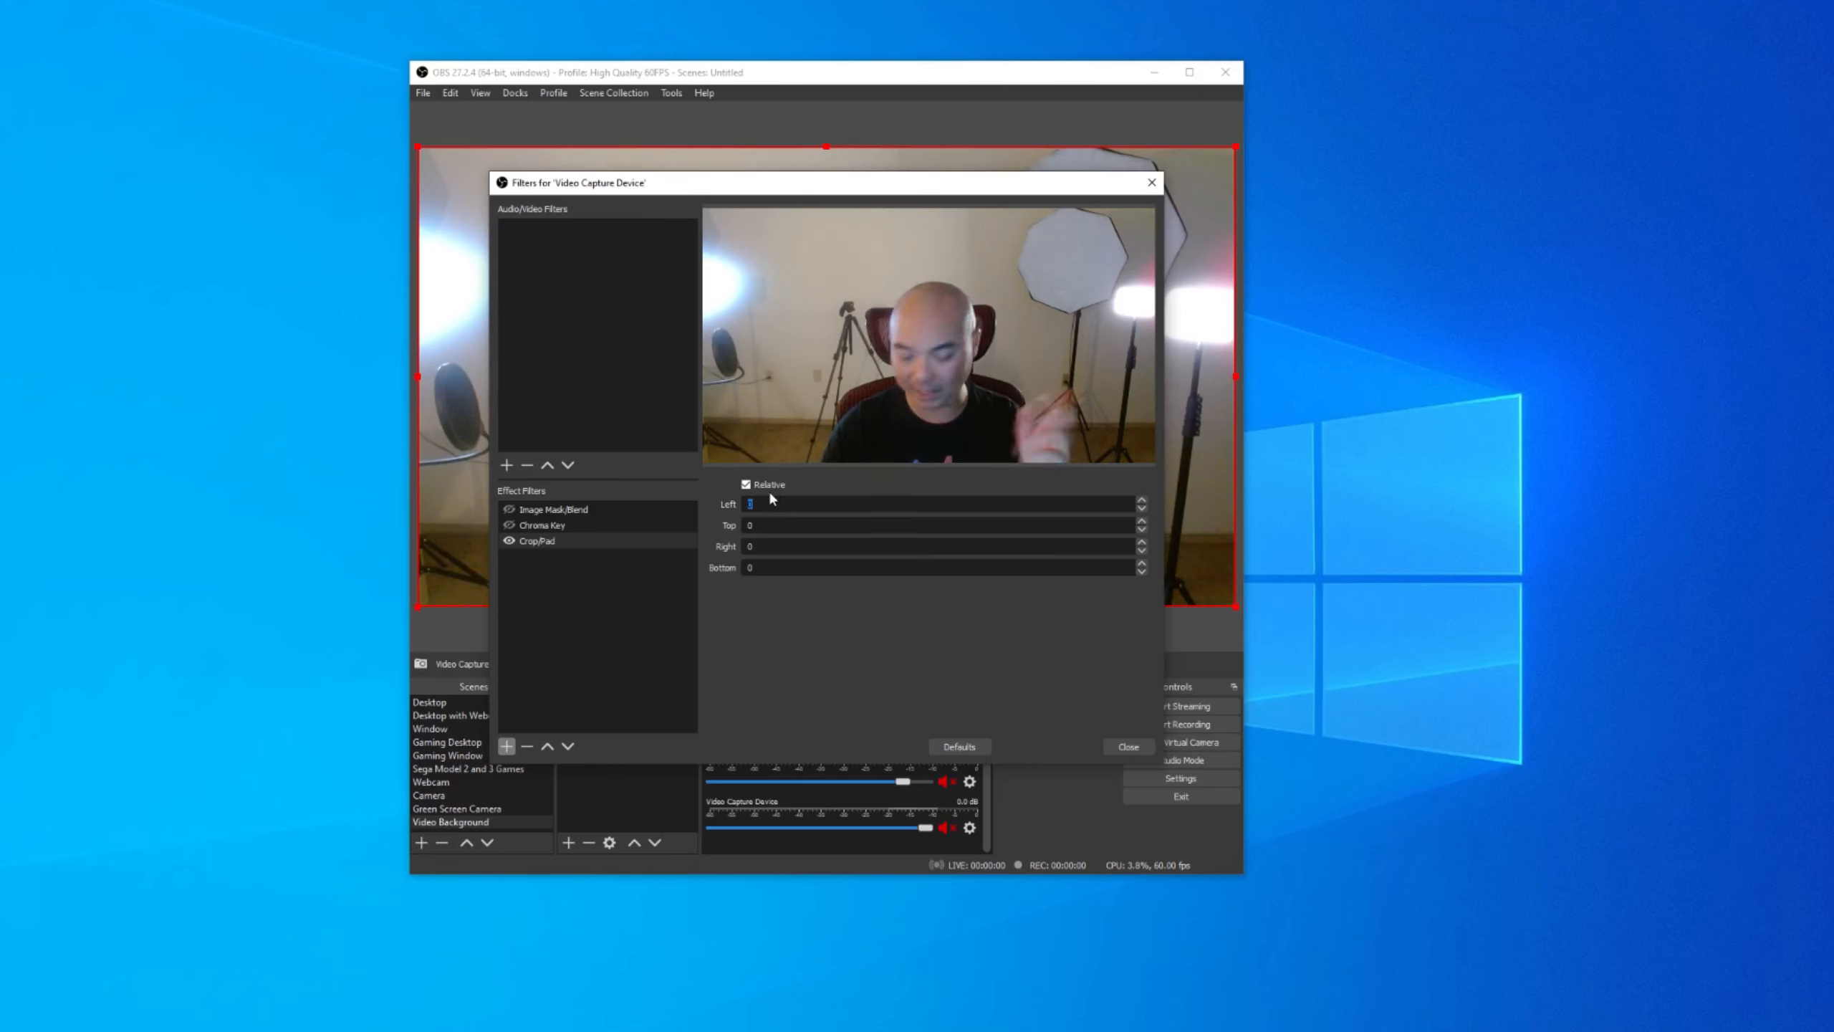
# Set the webcam's Crop/Pad filter to 500 for Left and Right and 200 for Top and Bottom.
pyautogui.write('500')
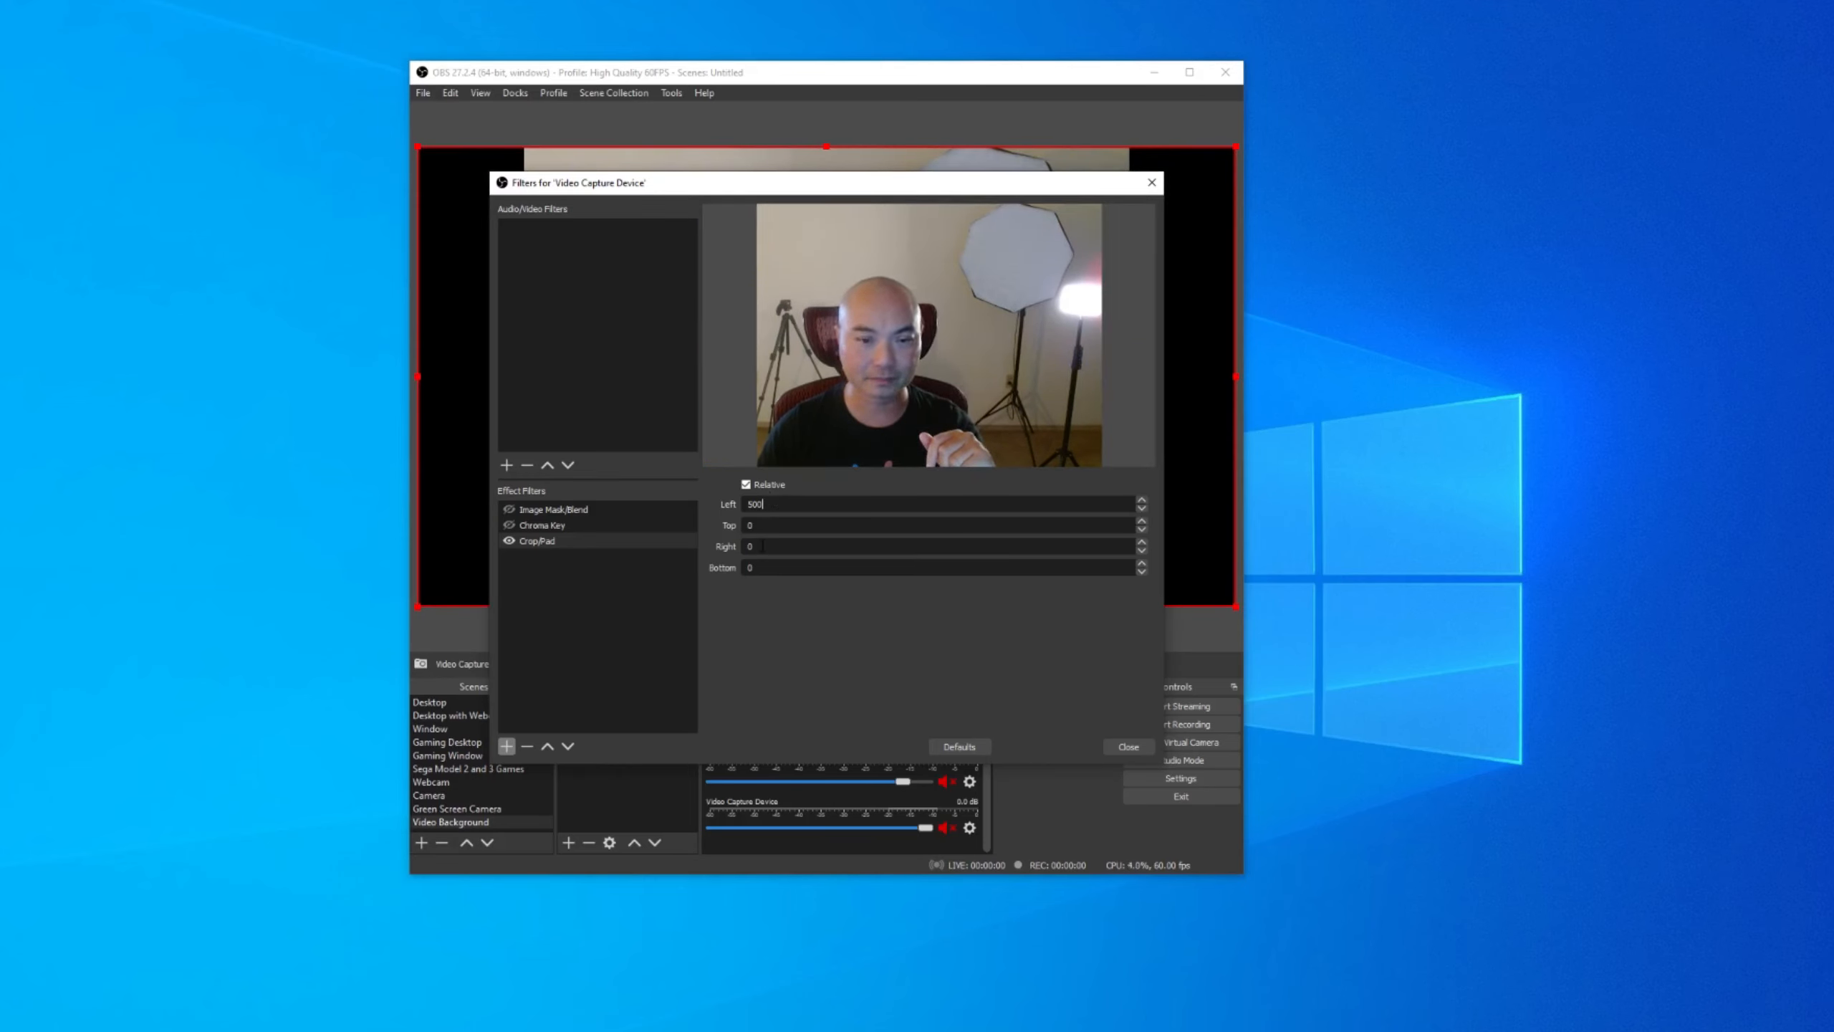
pyautogui.write('500')
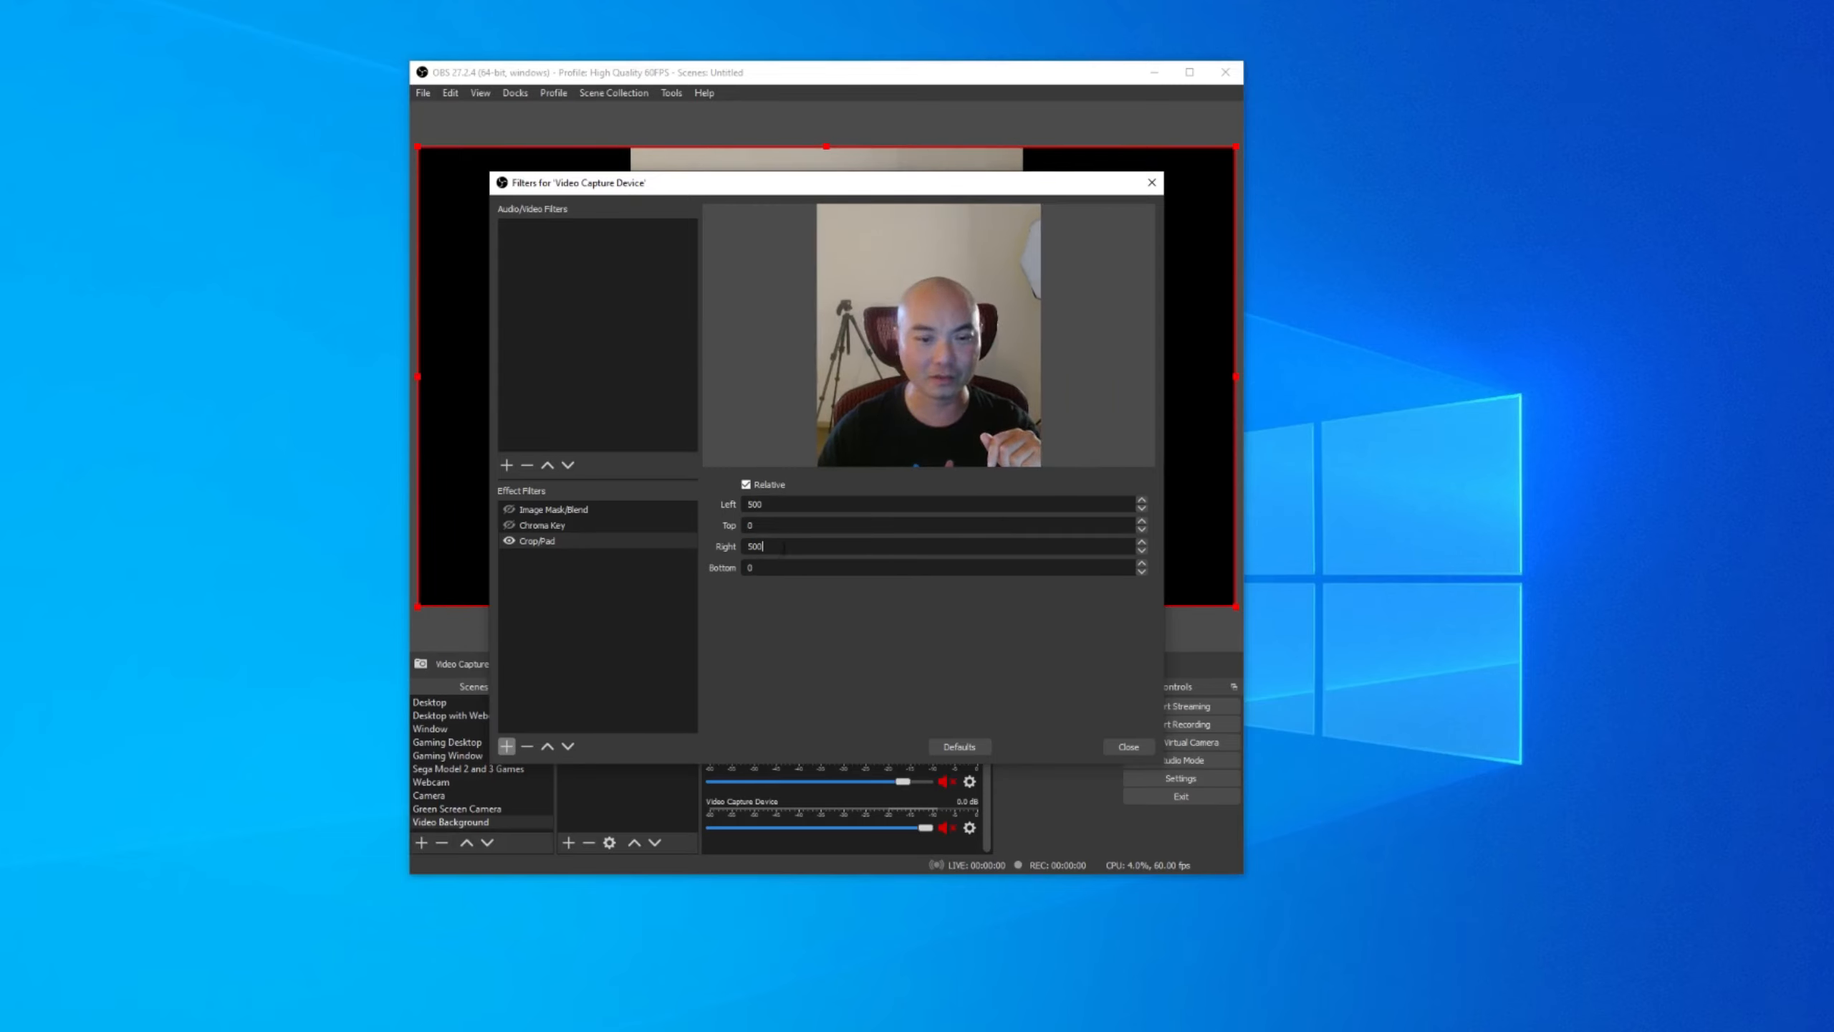
pyautogui.click(1129, 747)
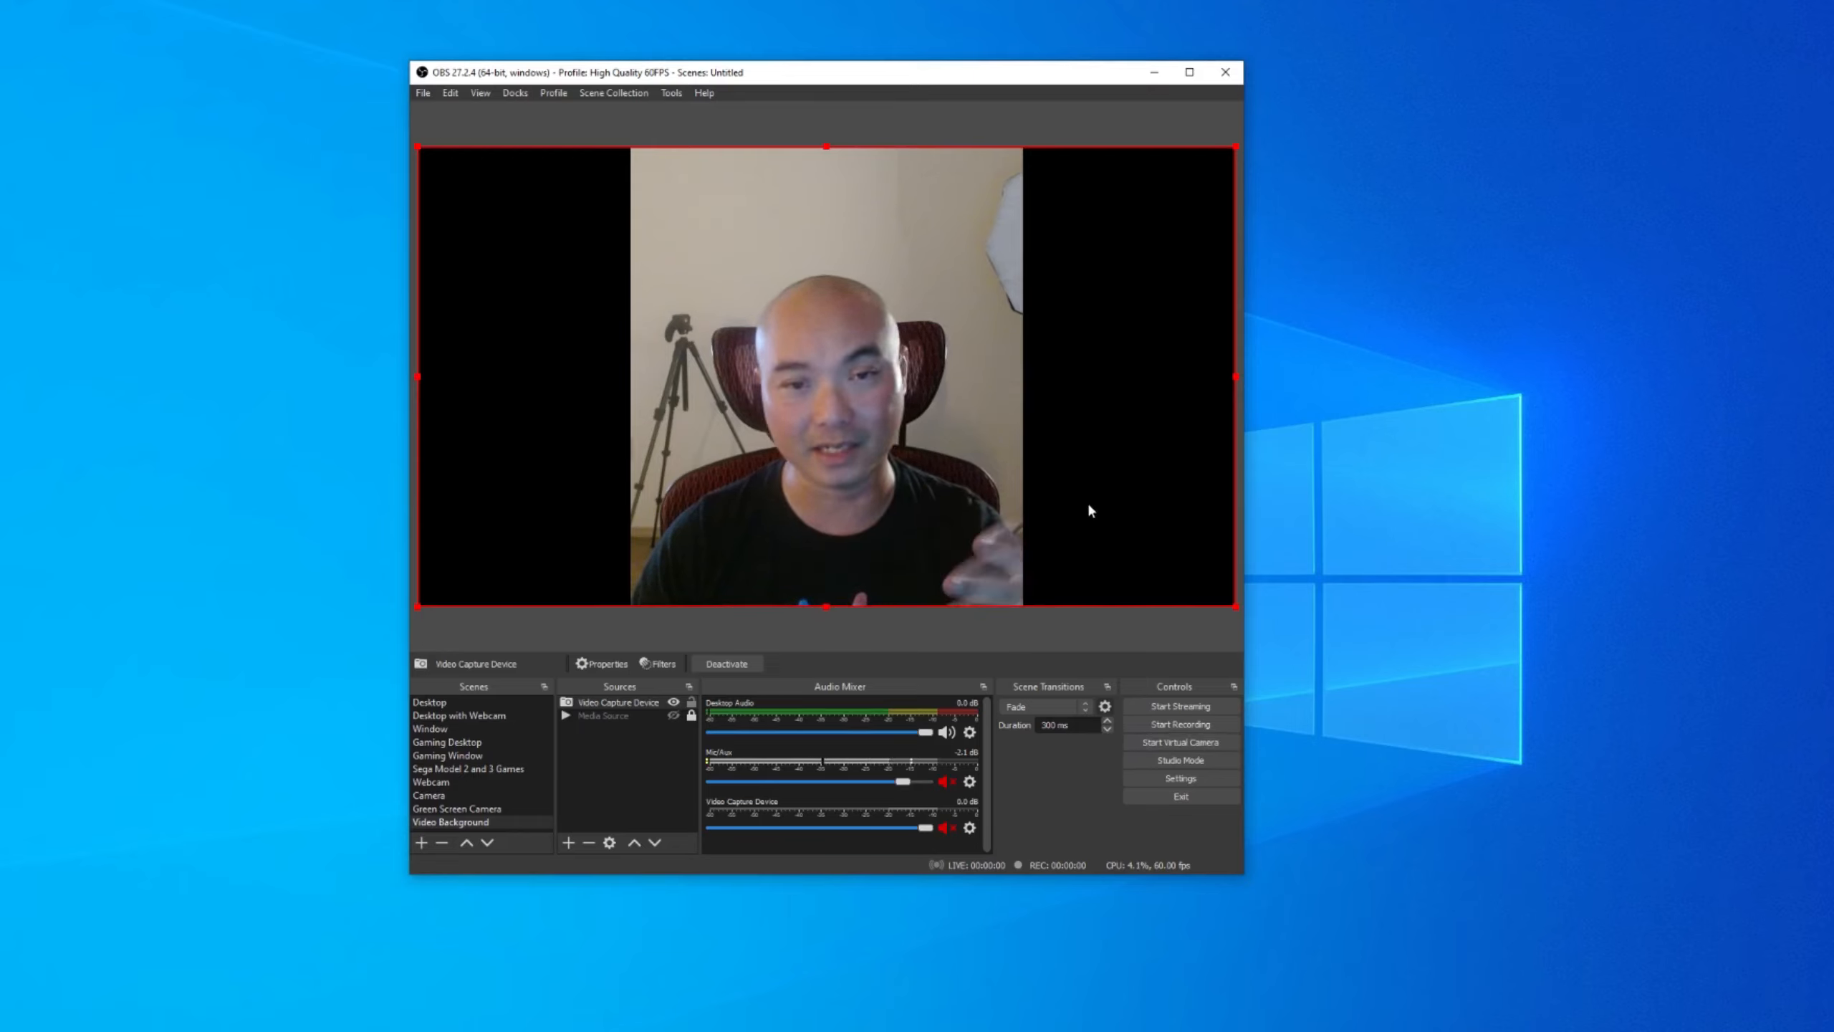
pyautogui.click(662, 671)
pyautogui.click(555, 538)
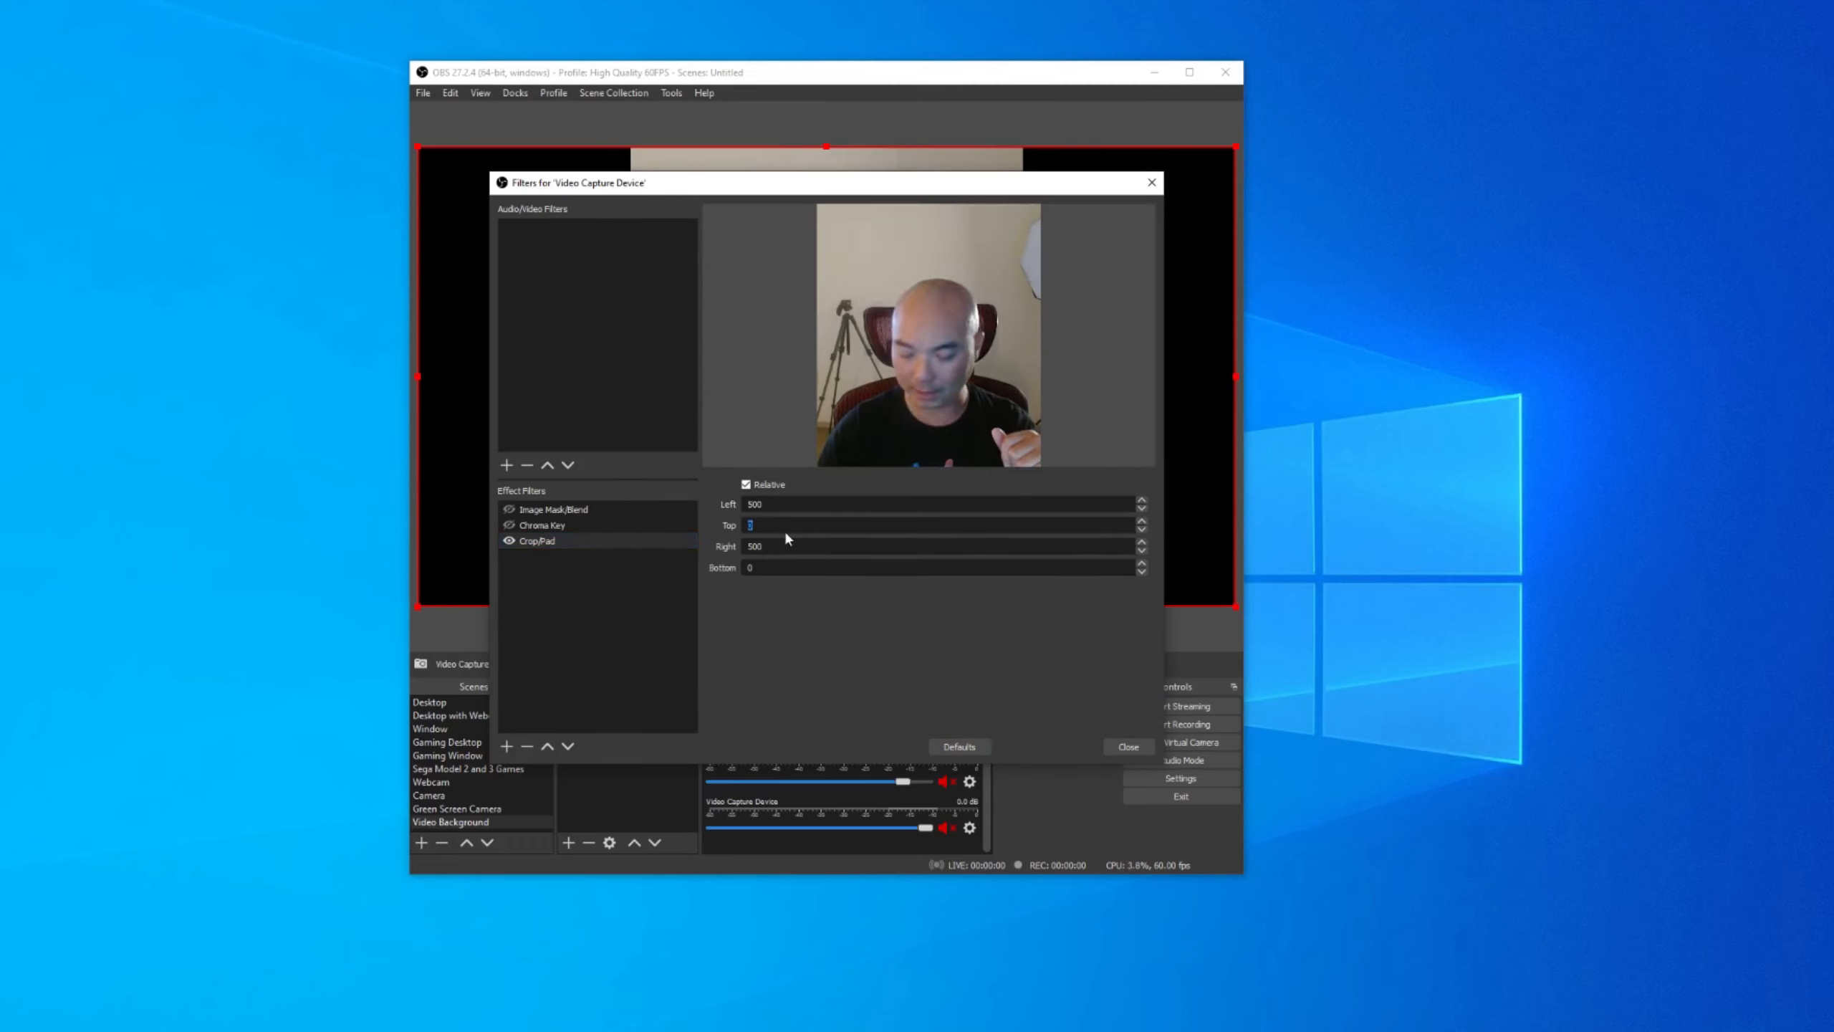
pyautogui.write('200')
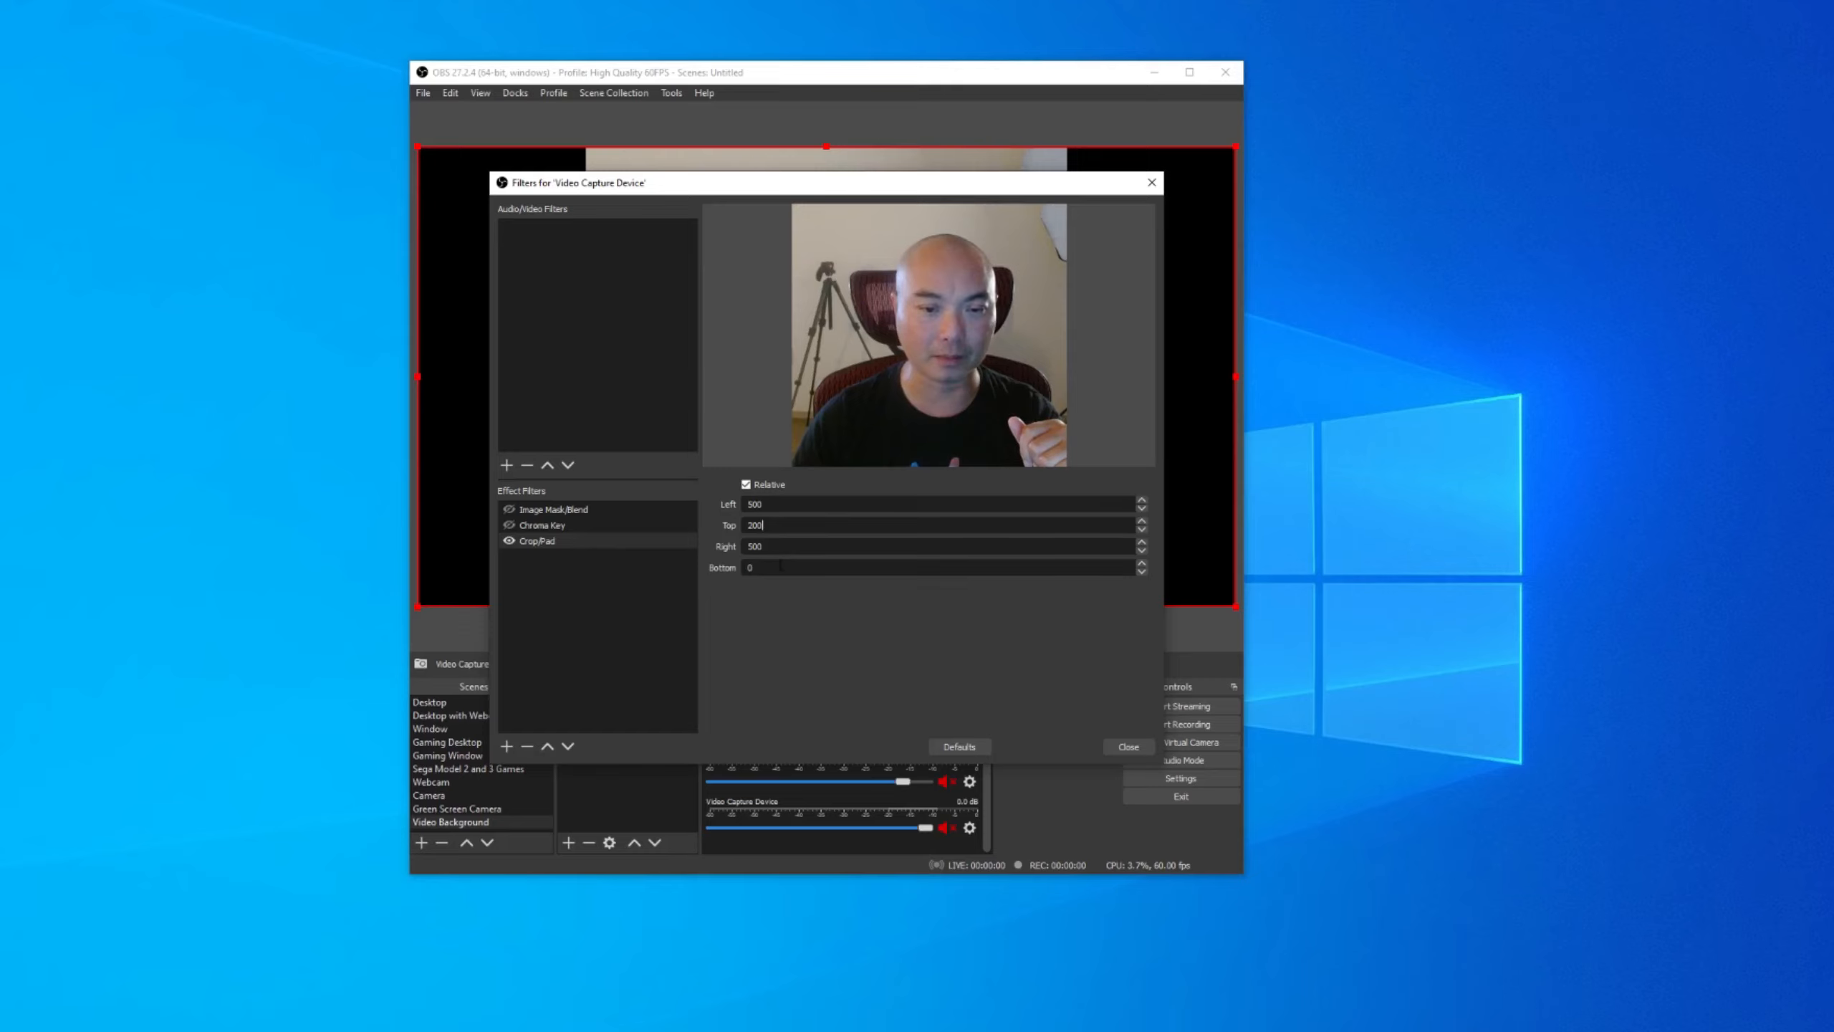
pyautogui.doubleClick(785, 566)
pyautogui.write('200')
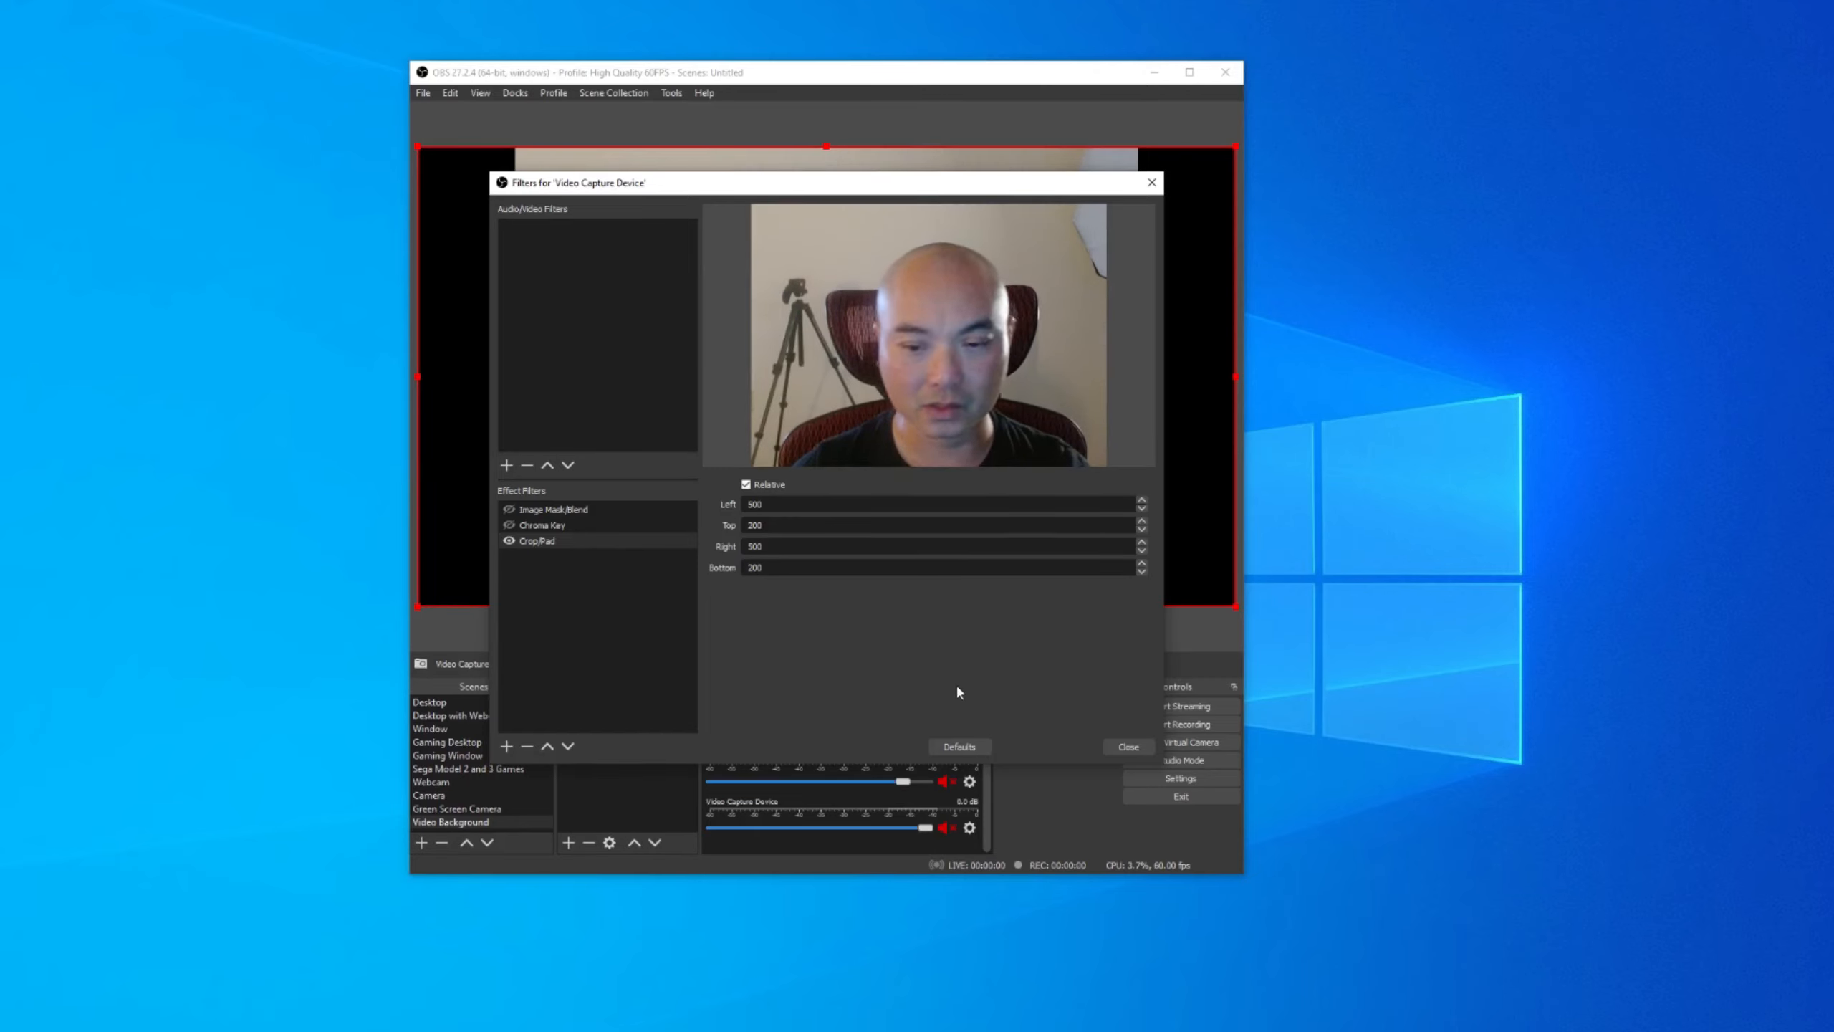
pyautogui.click(1112, 747)
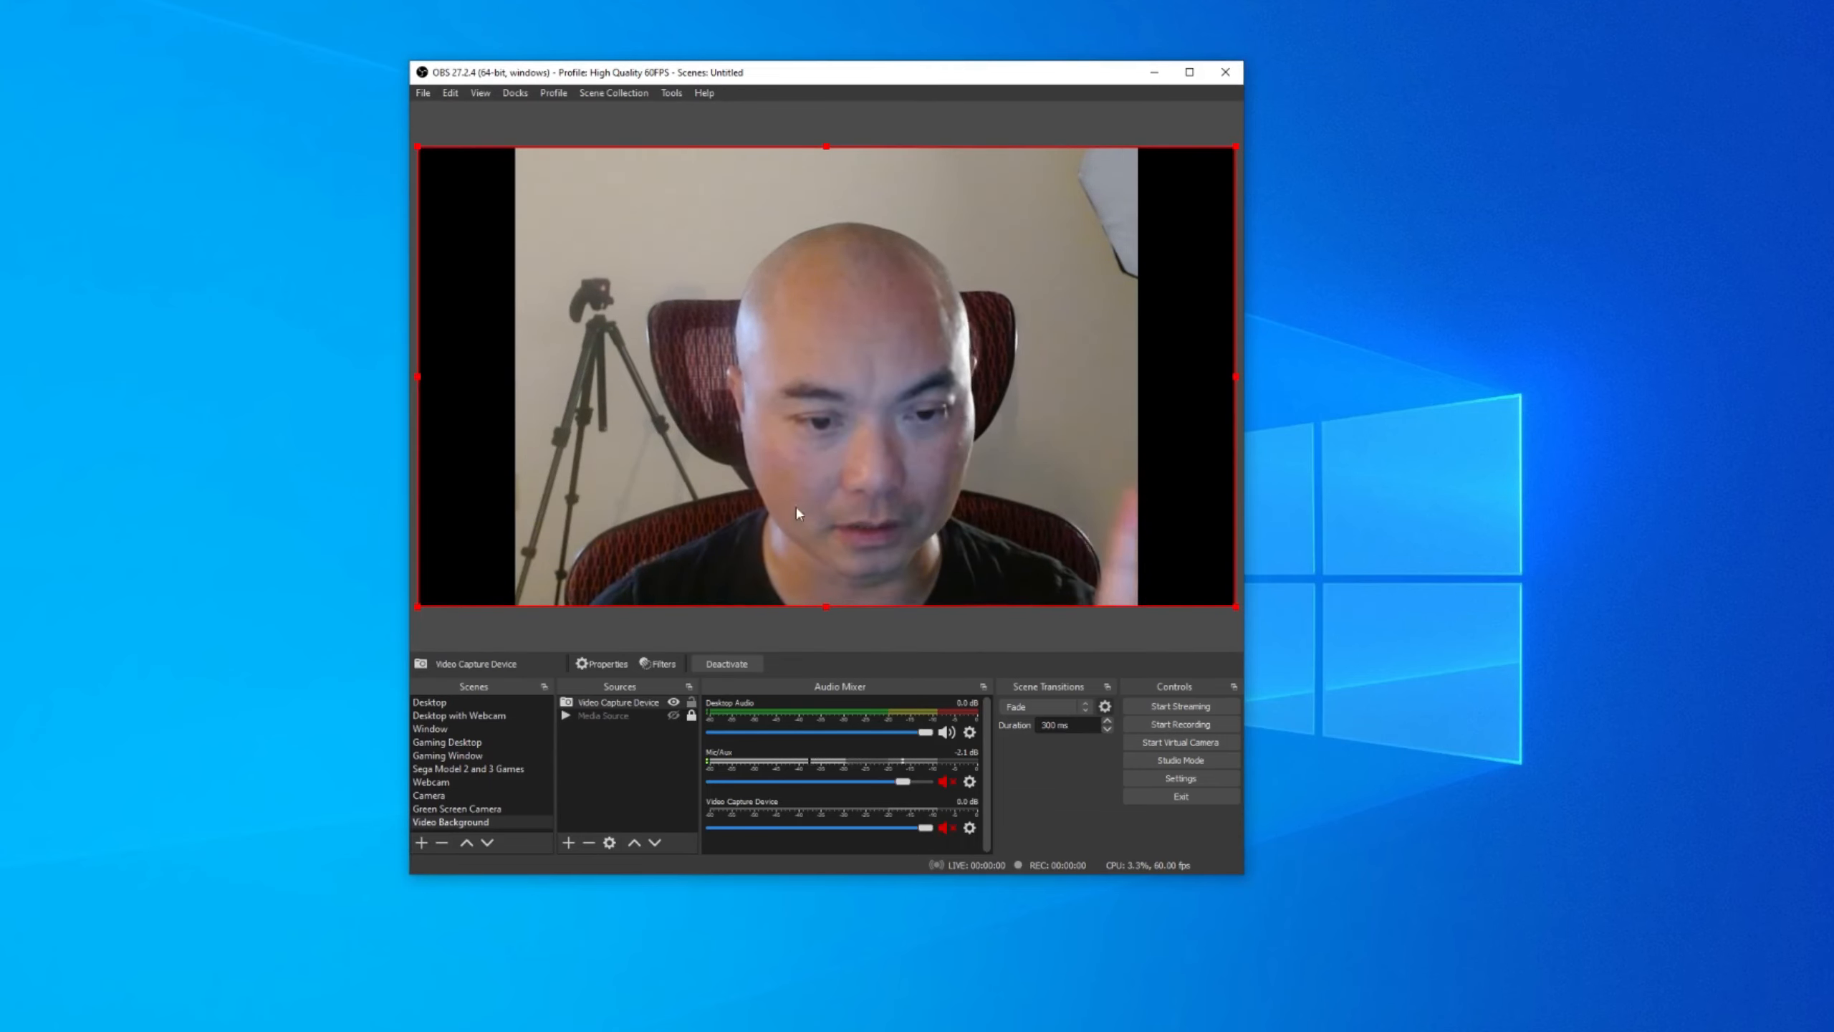
# Switch off the webcam's Crop/Pad filter with its eye toggle to restore the full frame.
pyautogui.click(661, 664)
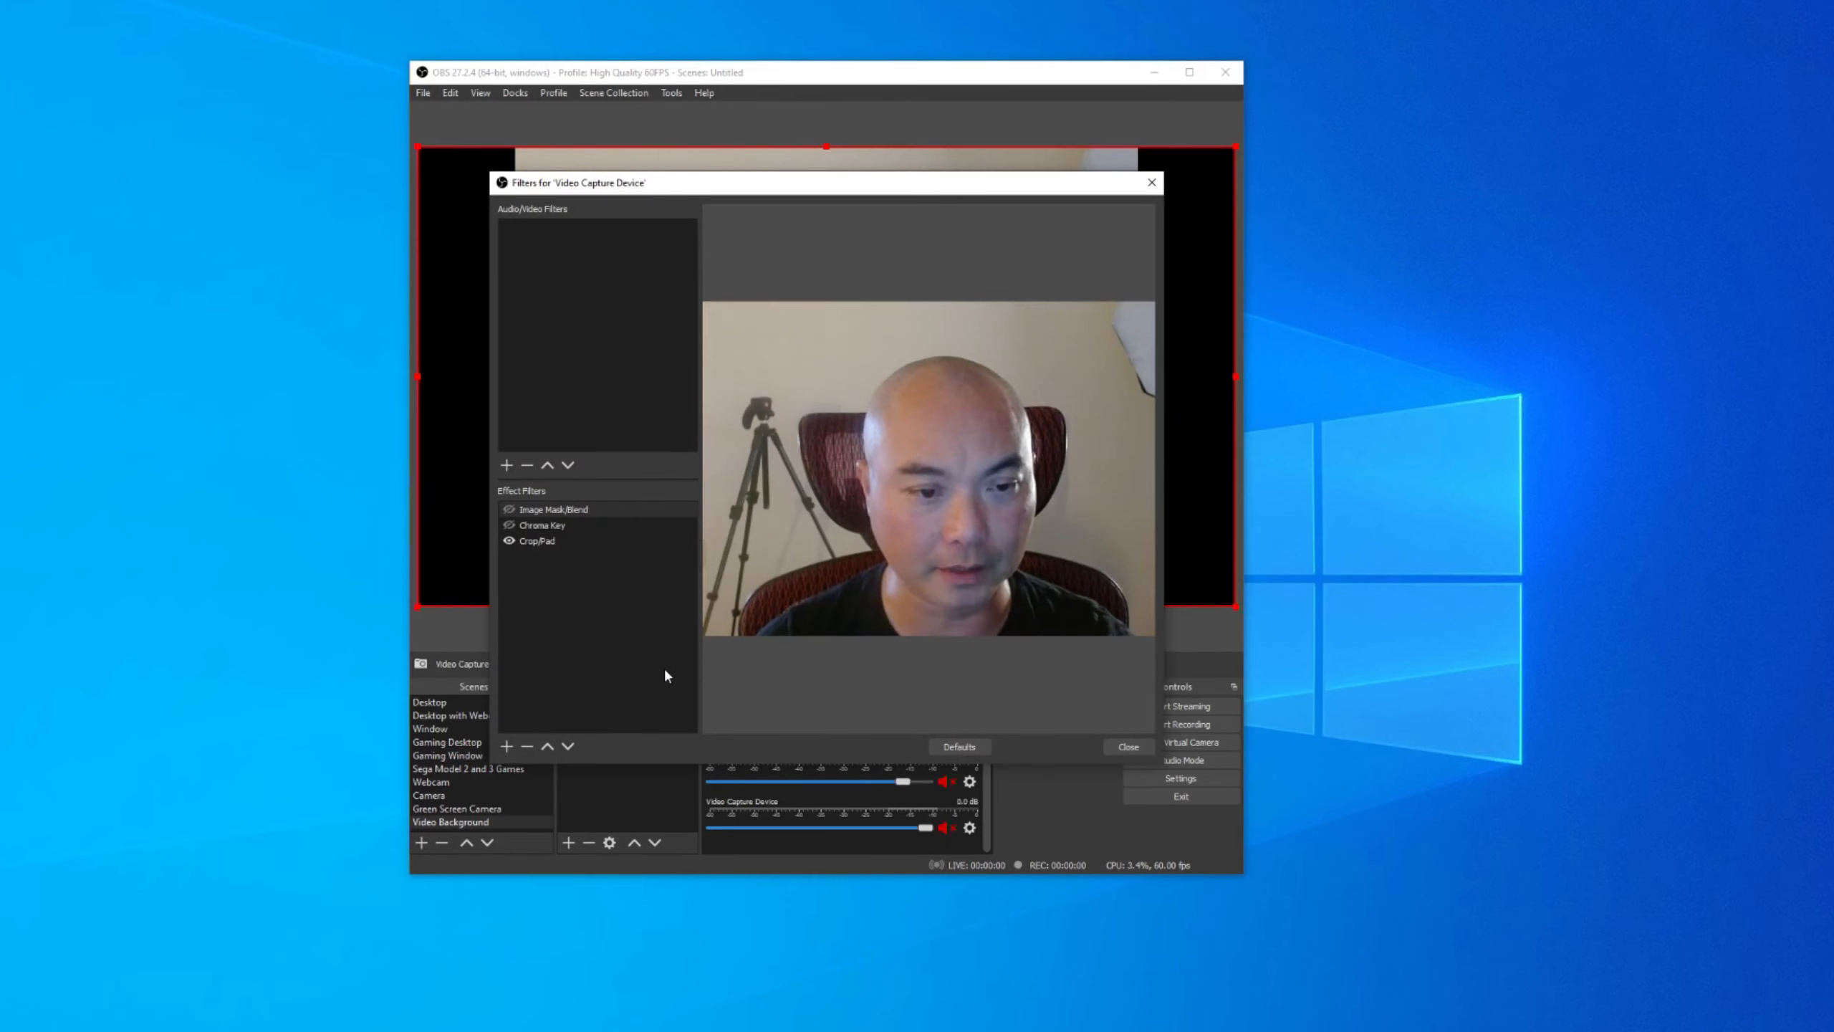
pyautogui.click(568, 543)
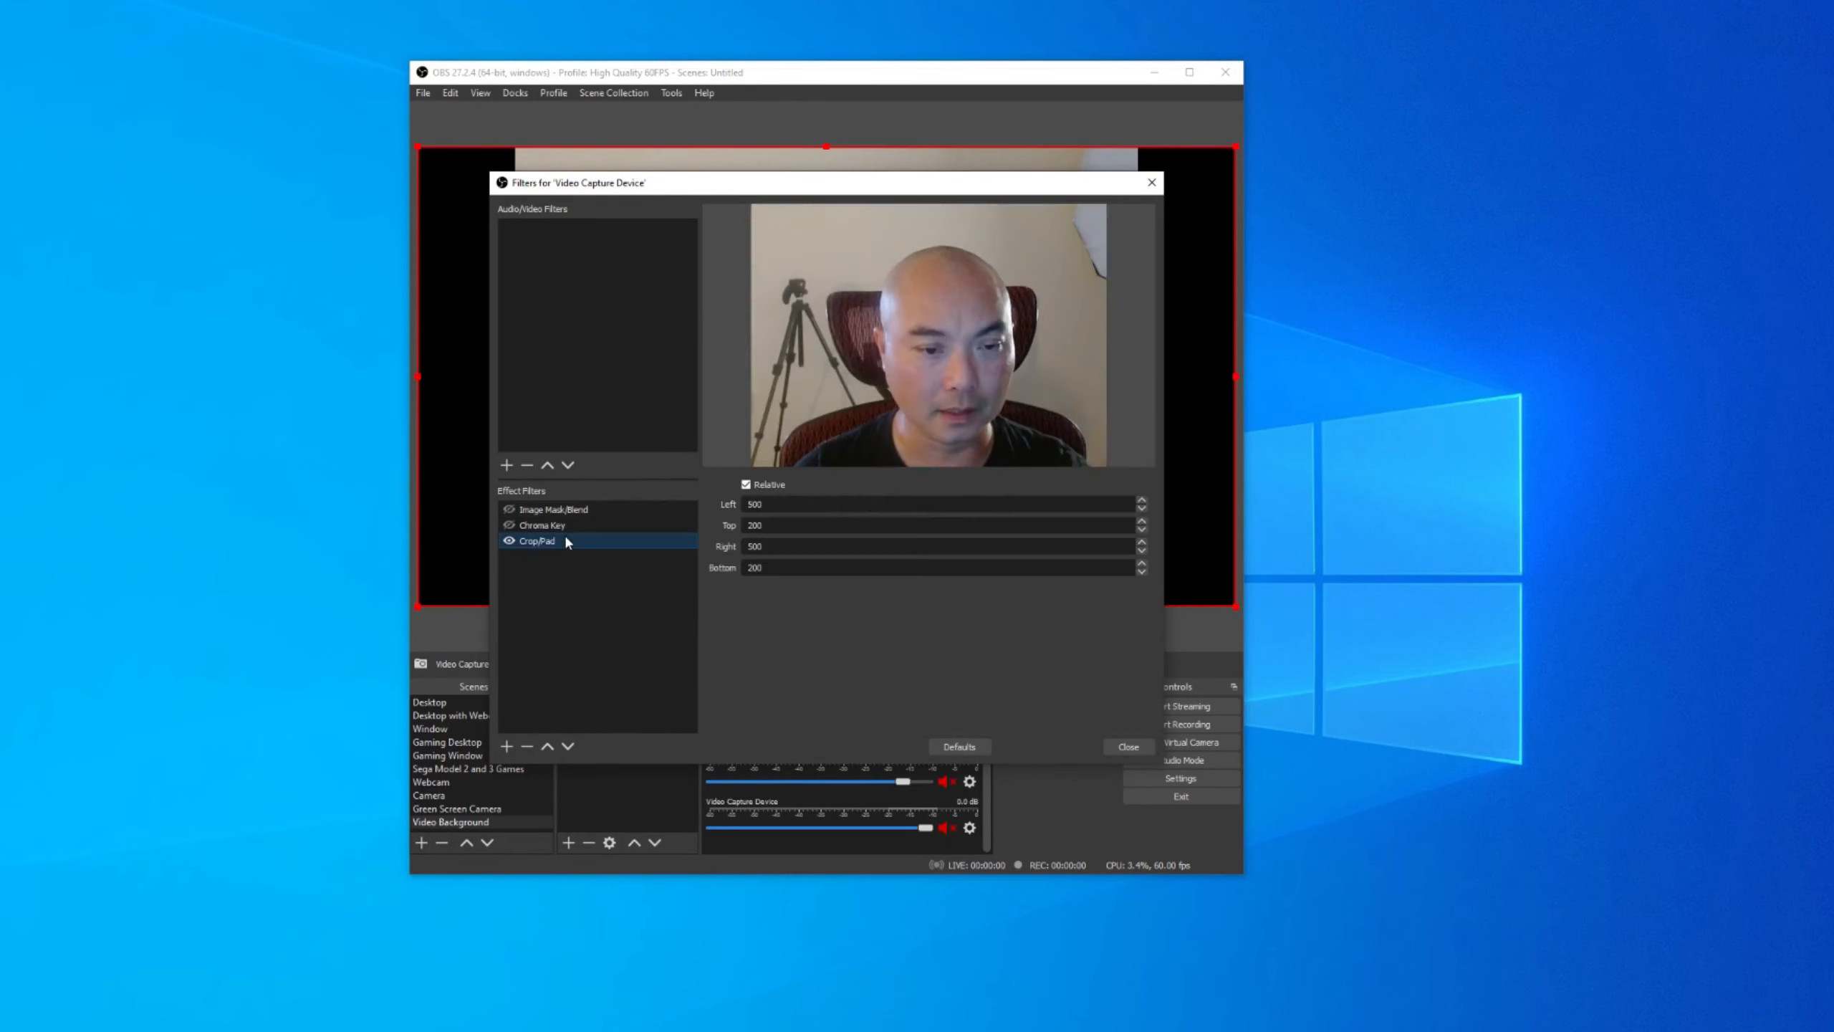
pyautogui.click(509, 540)
pyautogui.click(1130, 749)
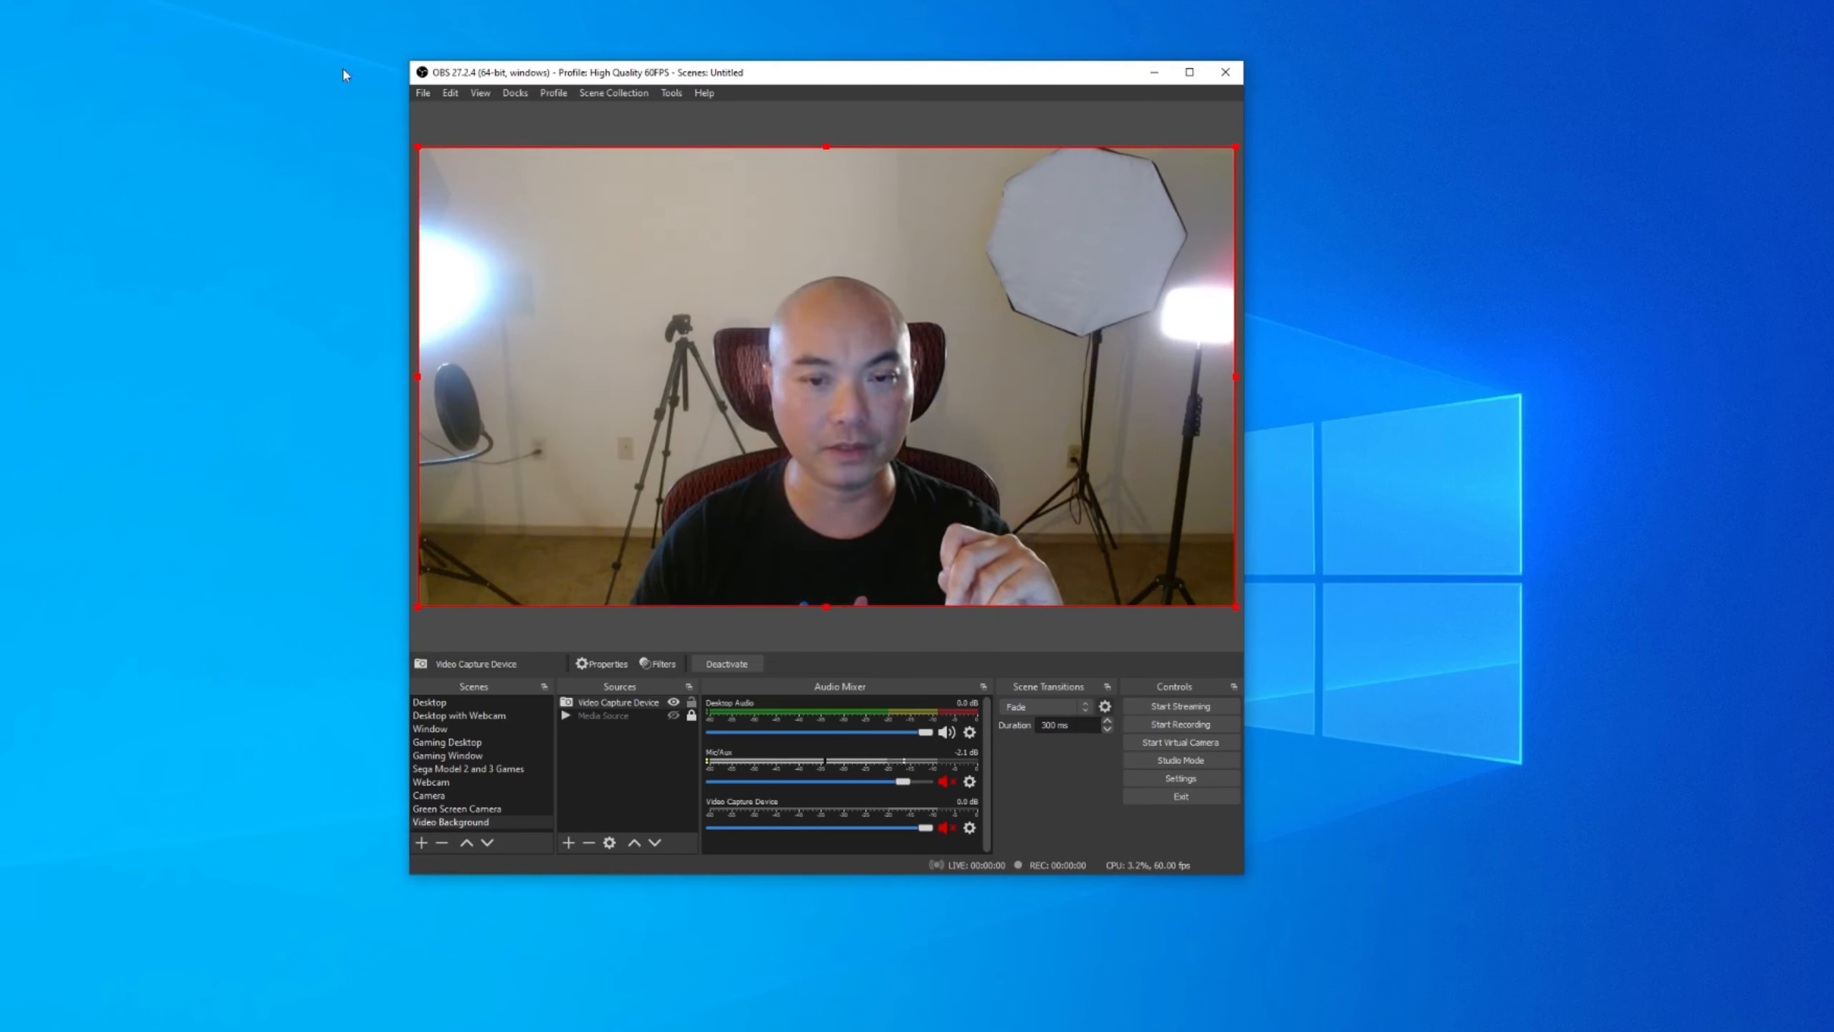
# Crop the webcam in Edit Transform: Left 500, Right 500, Top 200, Bottom 230.
pyautogui.rightClick(713, 288)
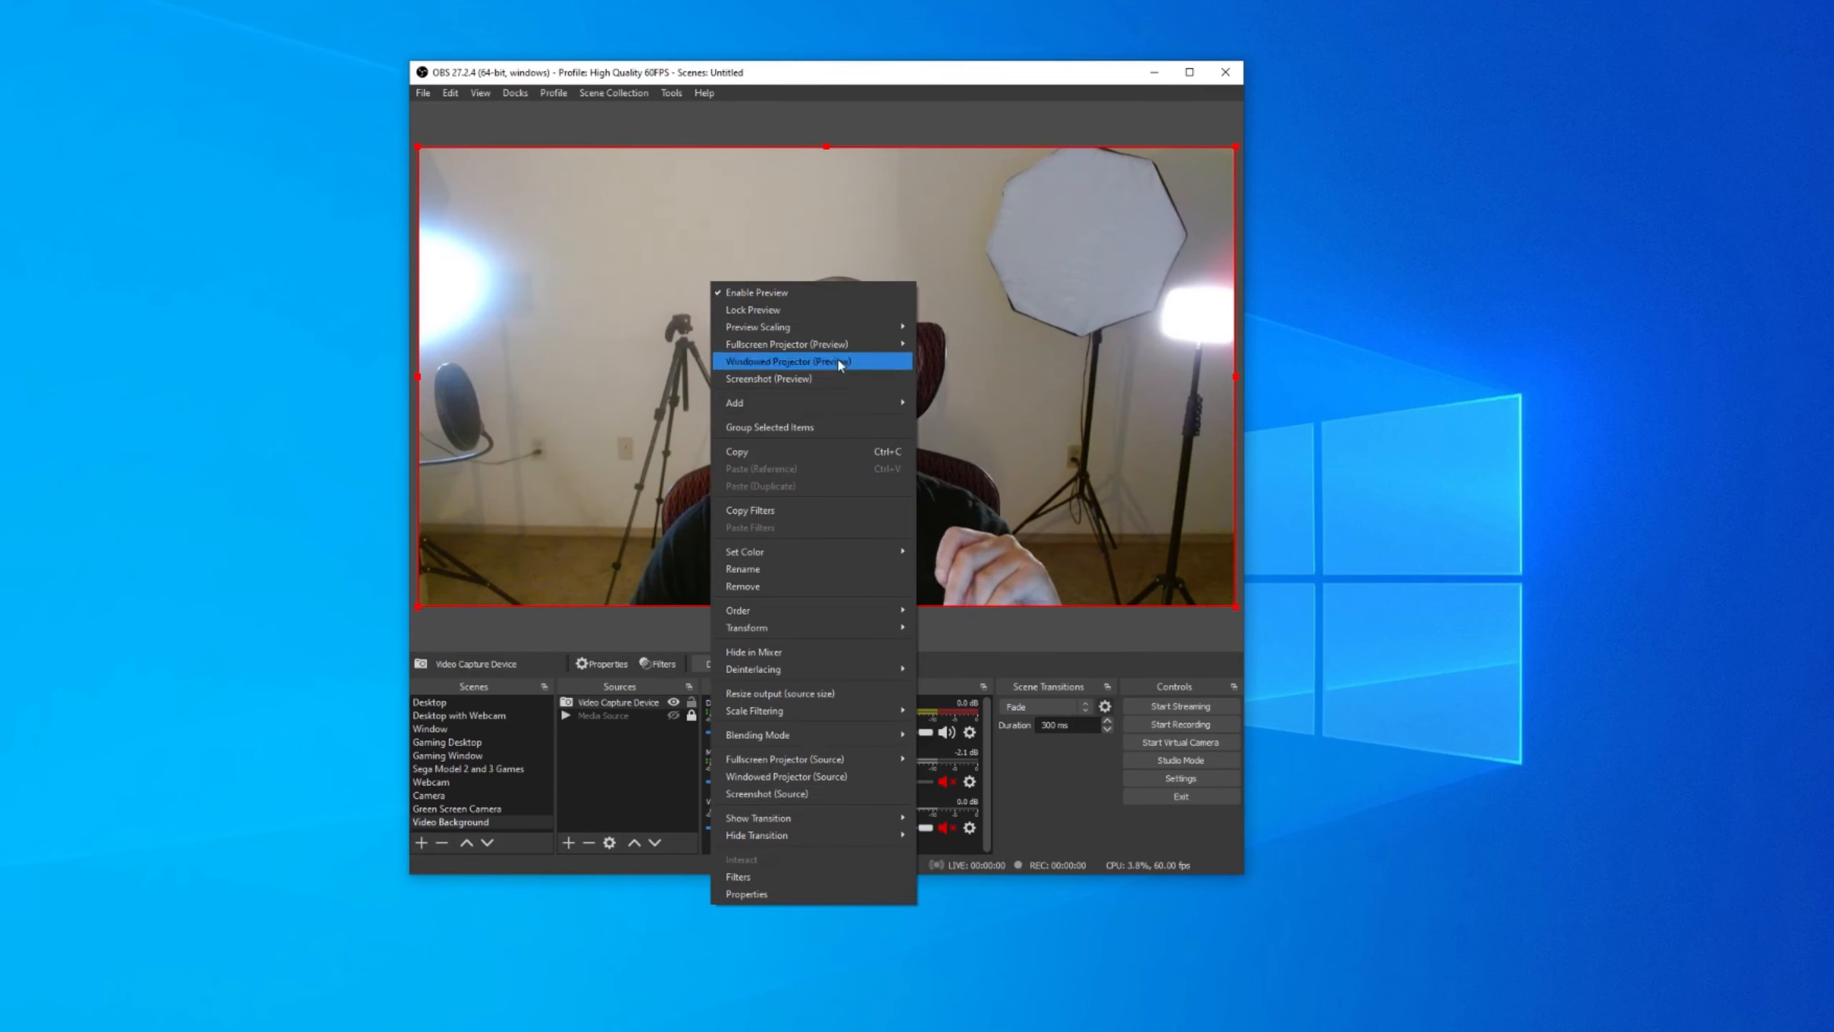
pyautogui.moveTo(834, 630)
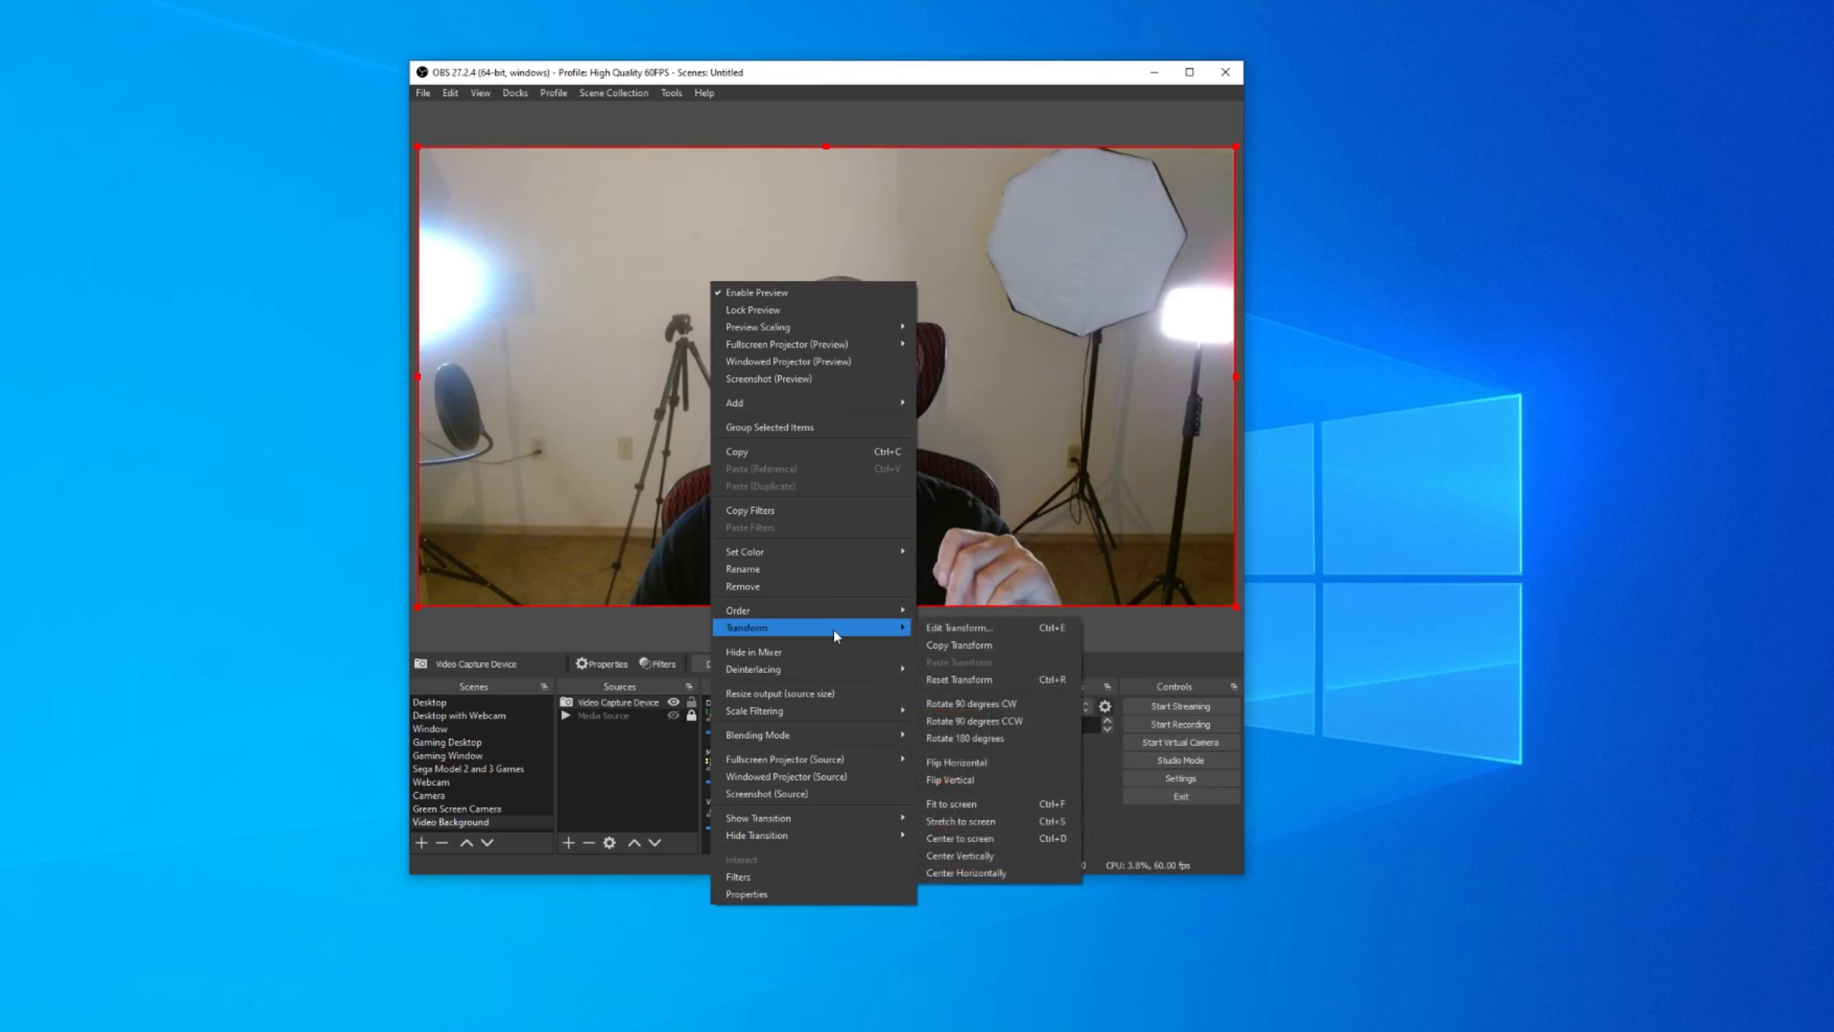
pyautogui.click(979, 634)
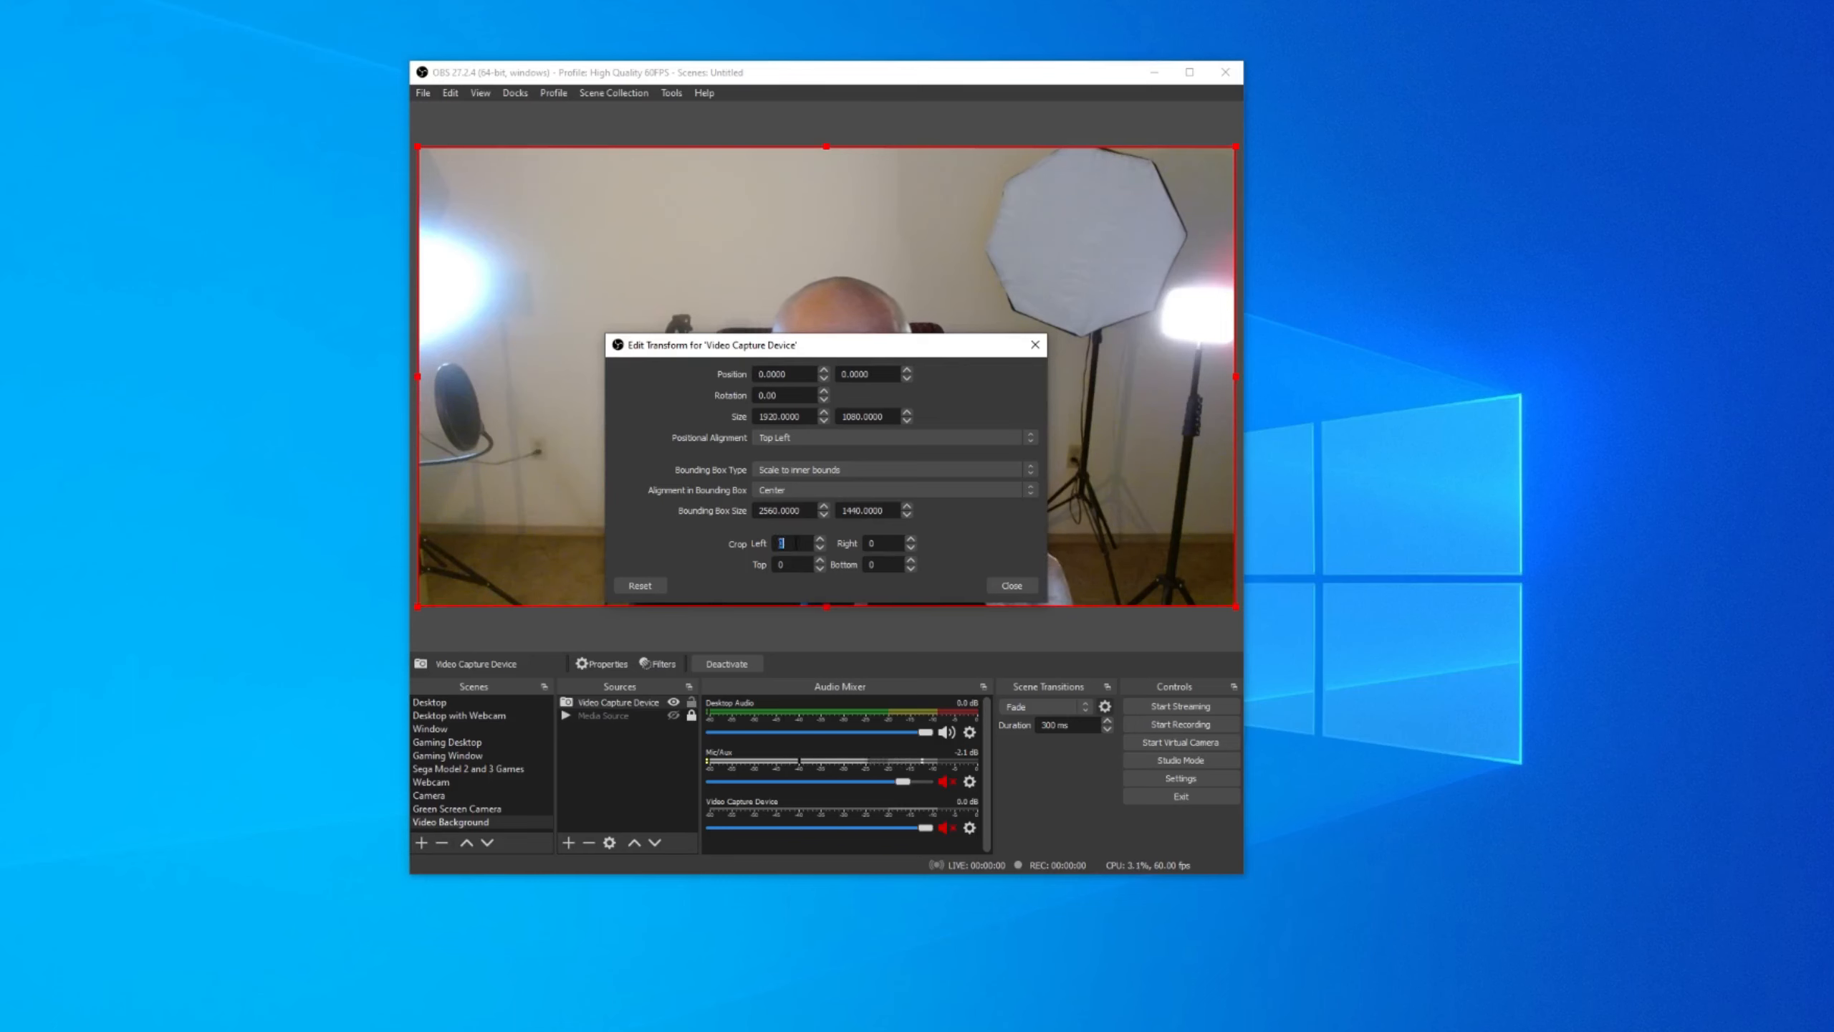
pyautogui.write('500')
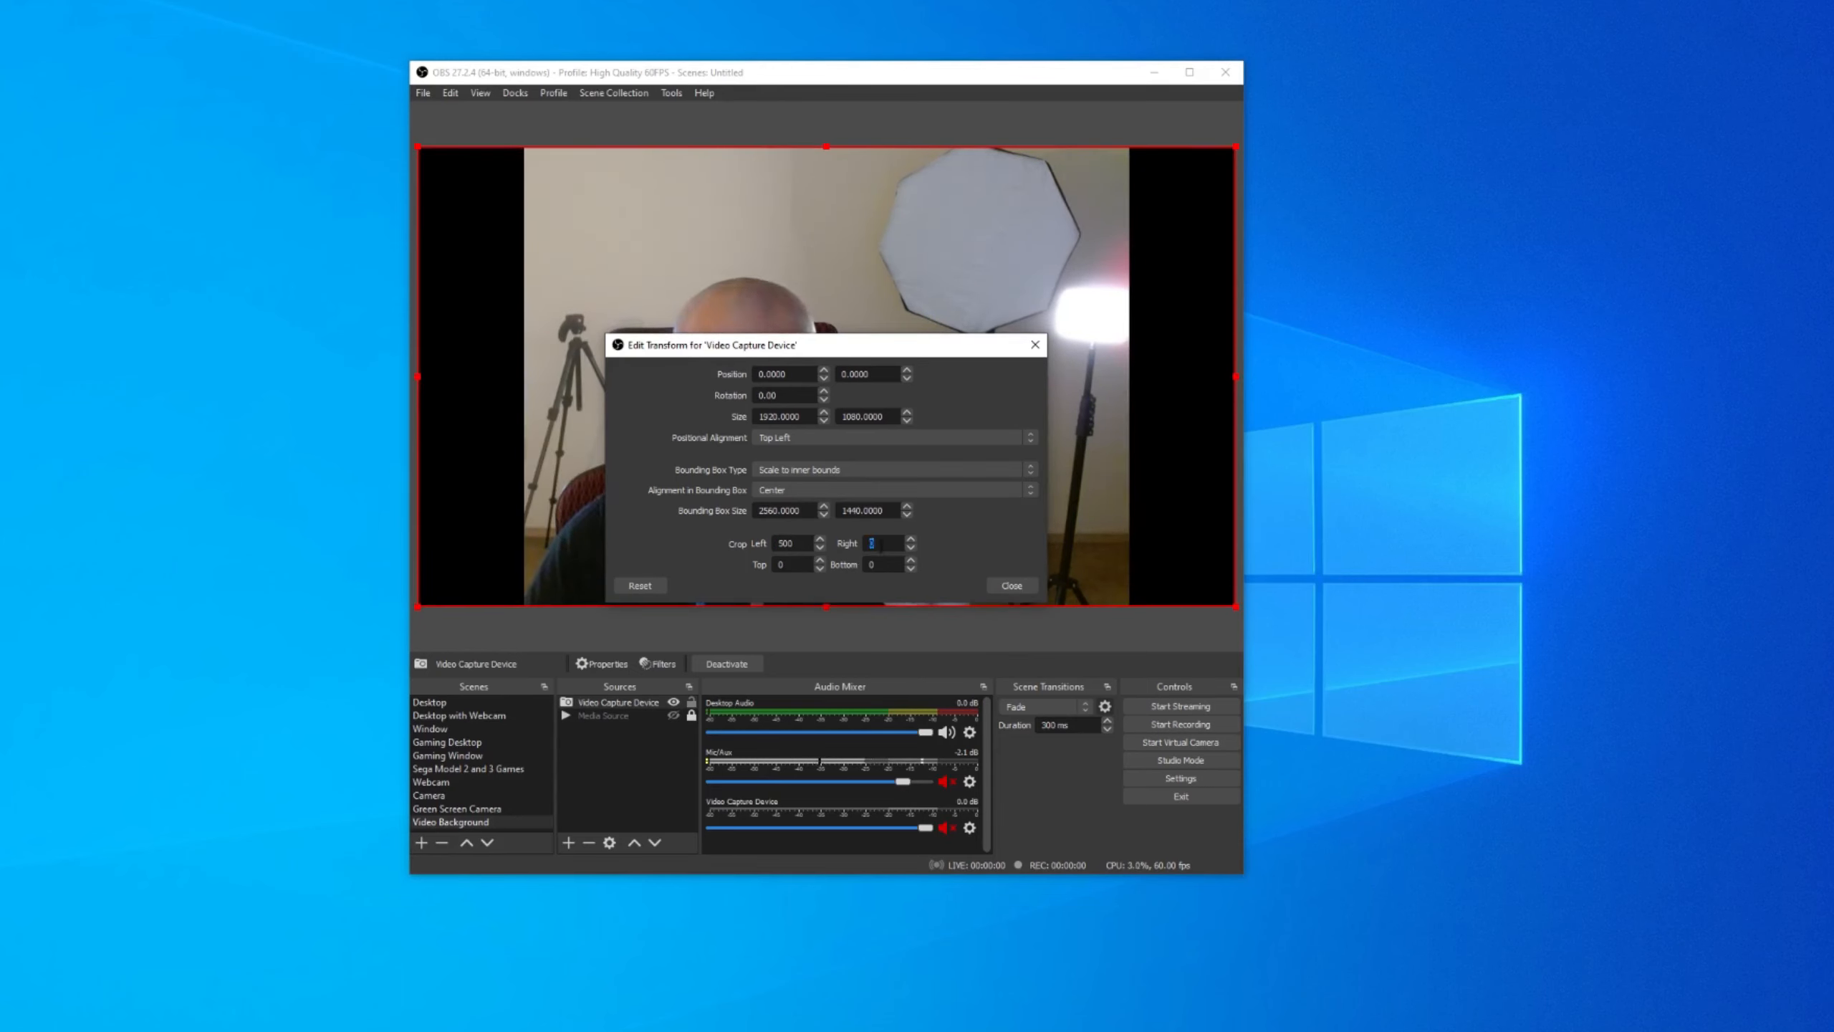
pyautogui.write('500')
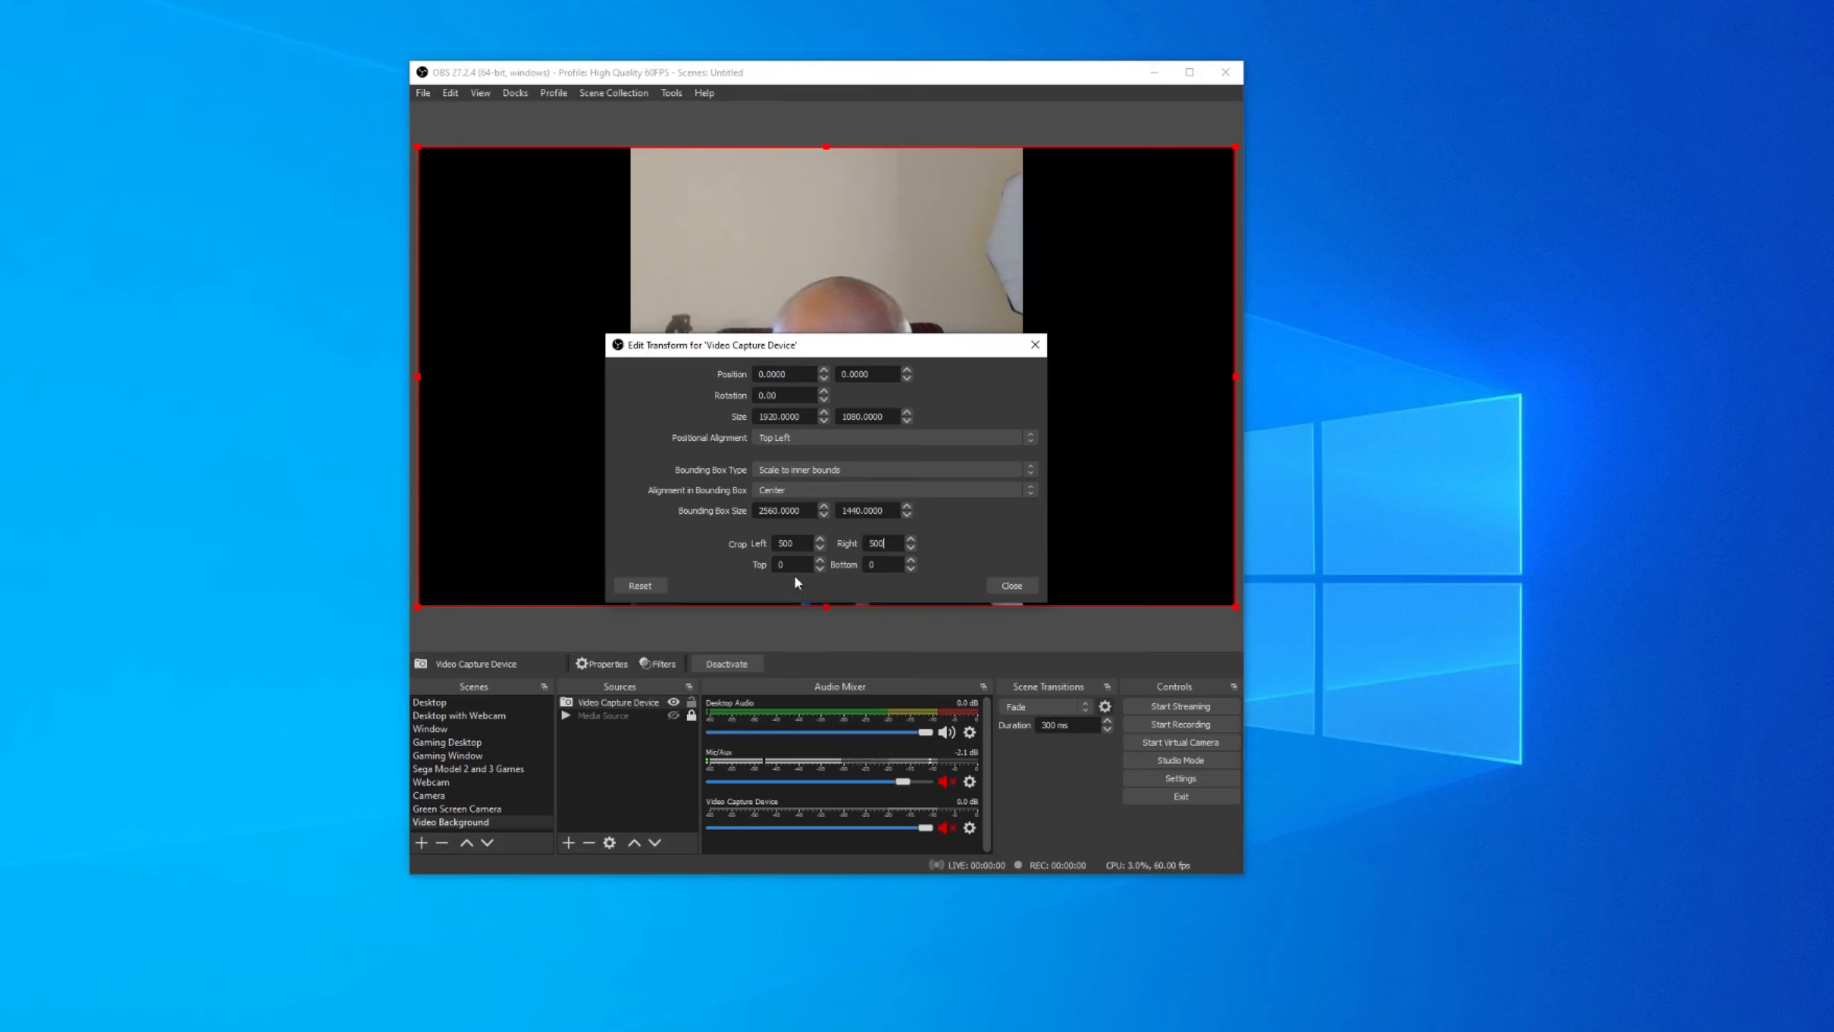
pyautogui.write('200')
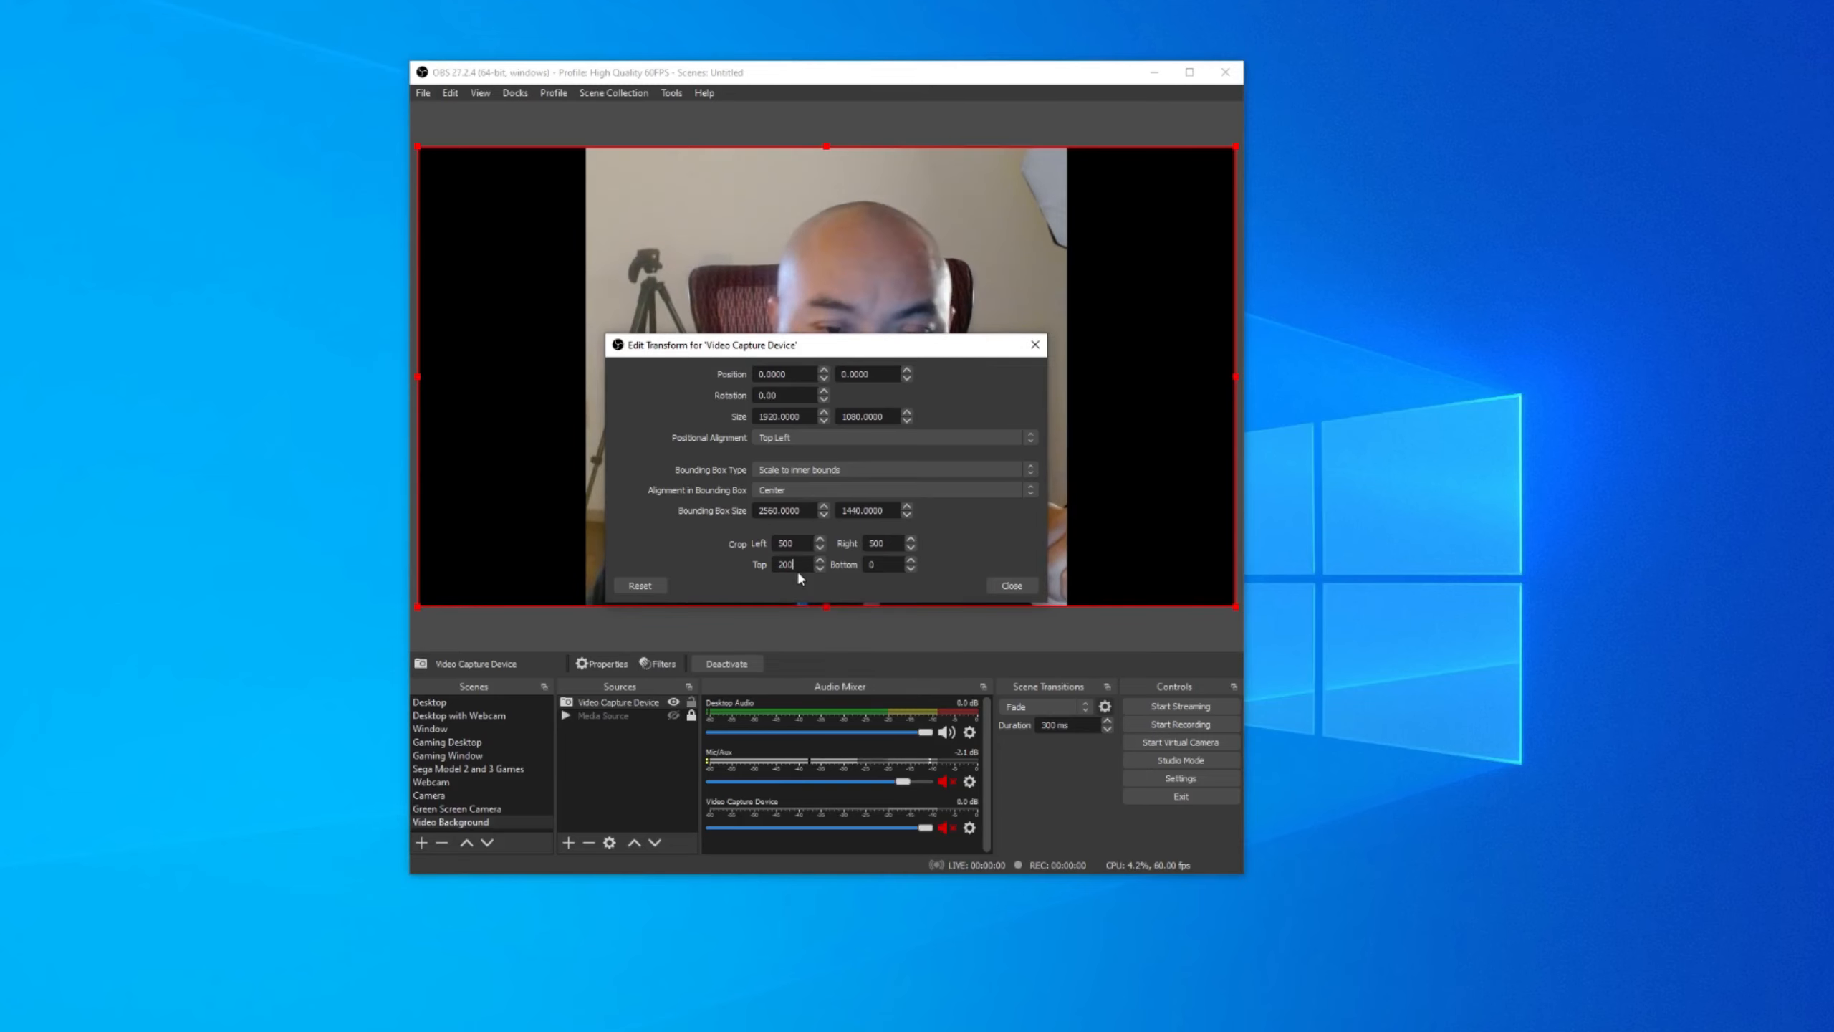
pyautogui.press('Tab')
pyautogui.write('230')
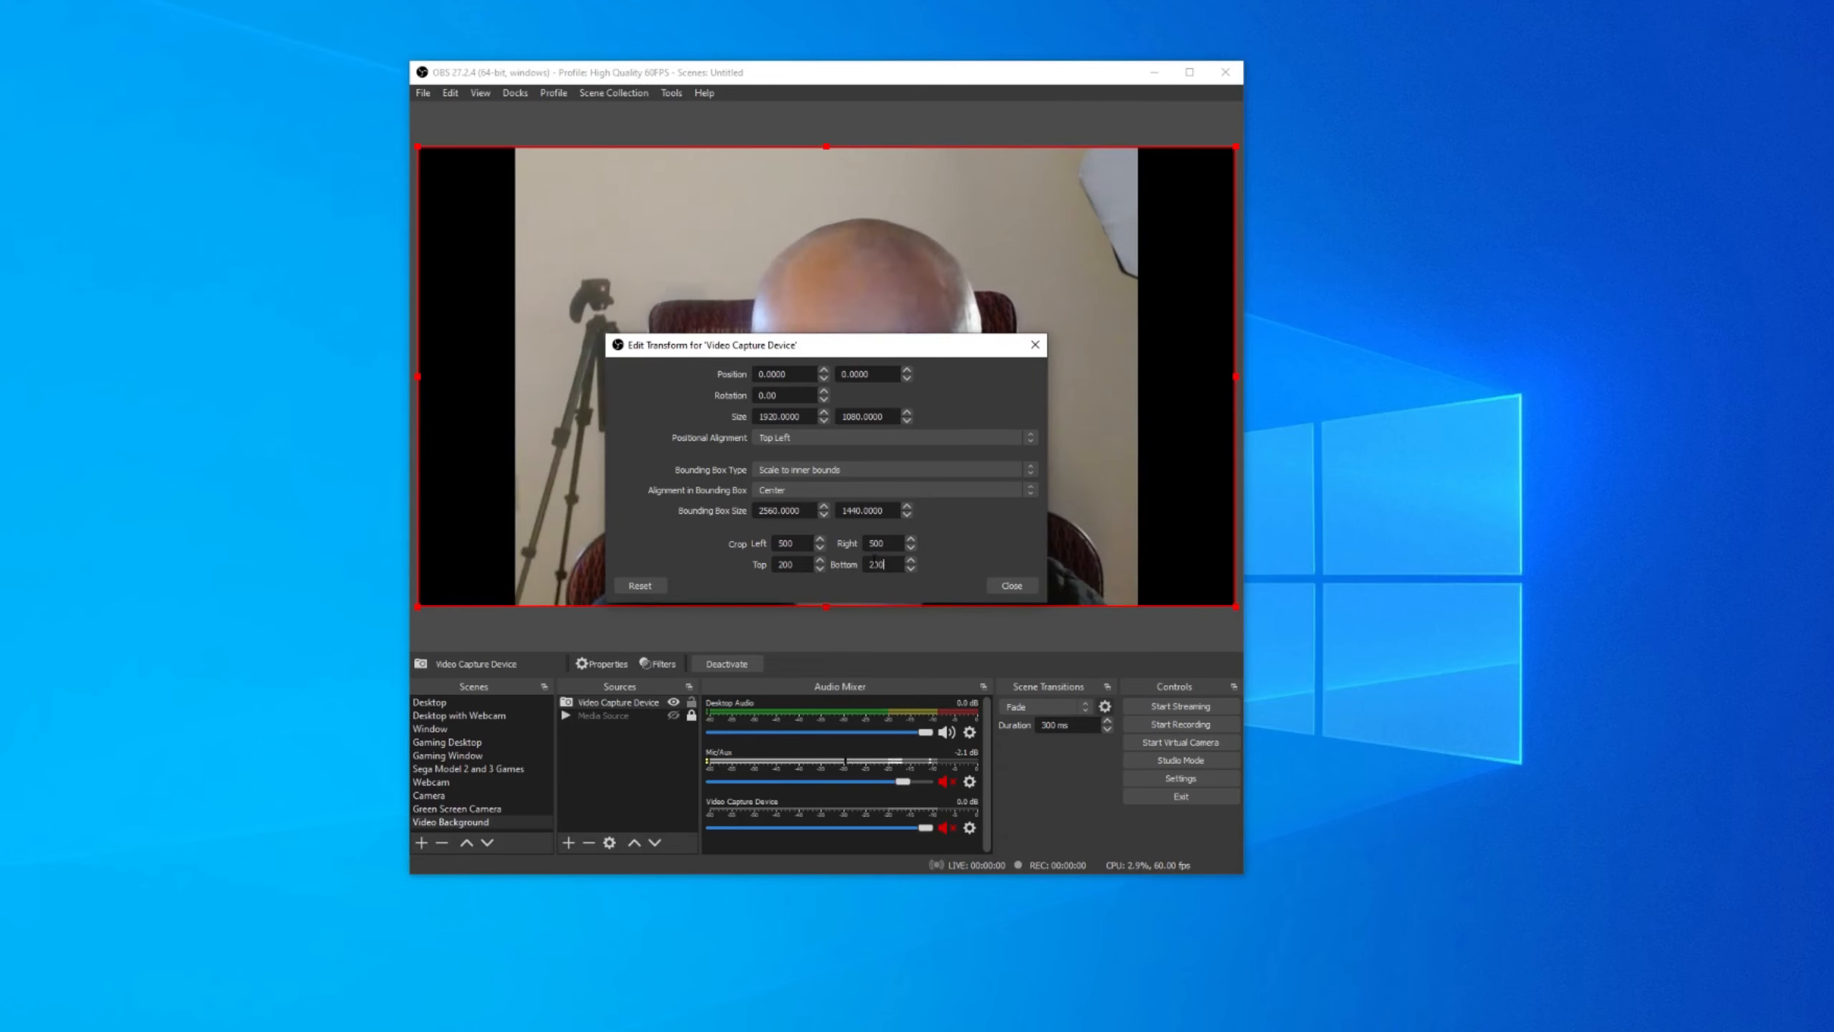
pyautogui.click(1003, 586)
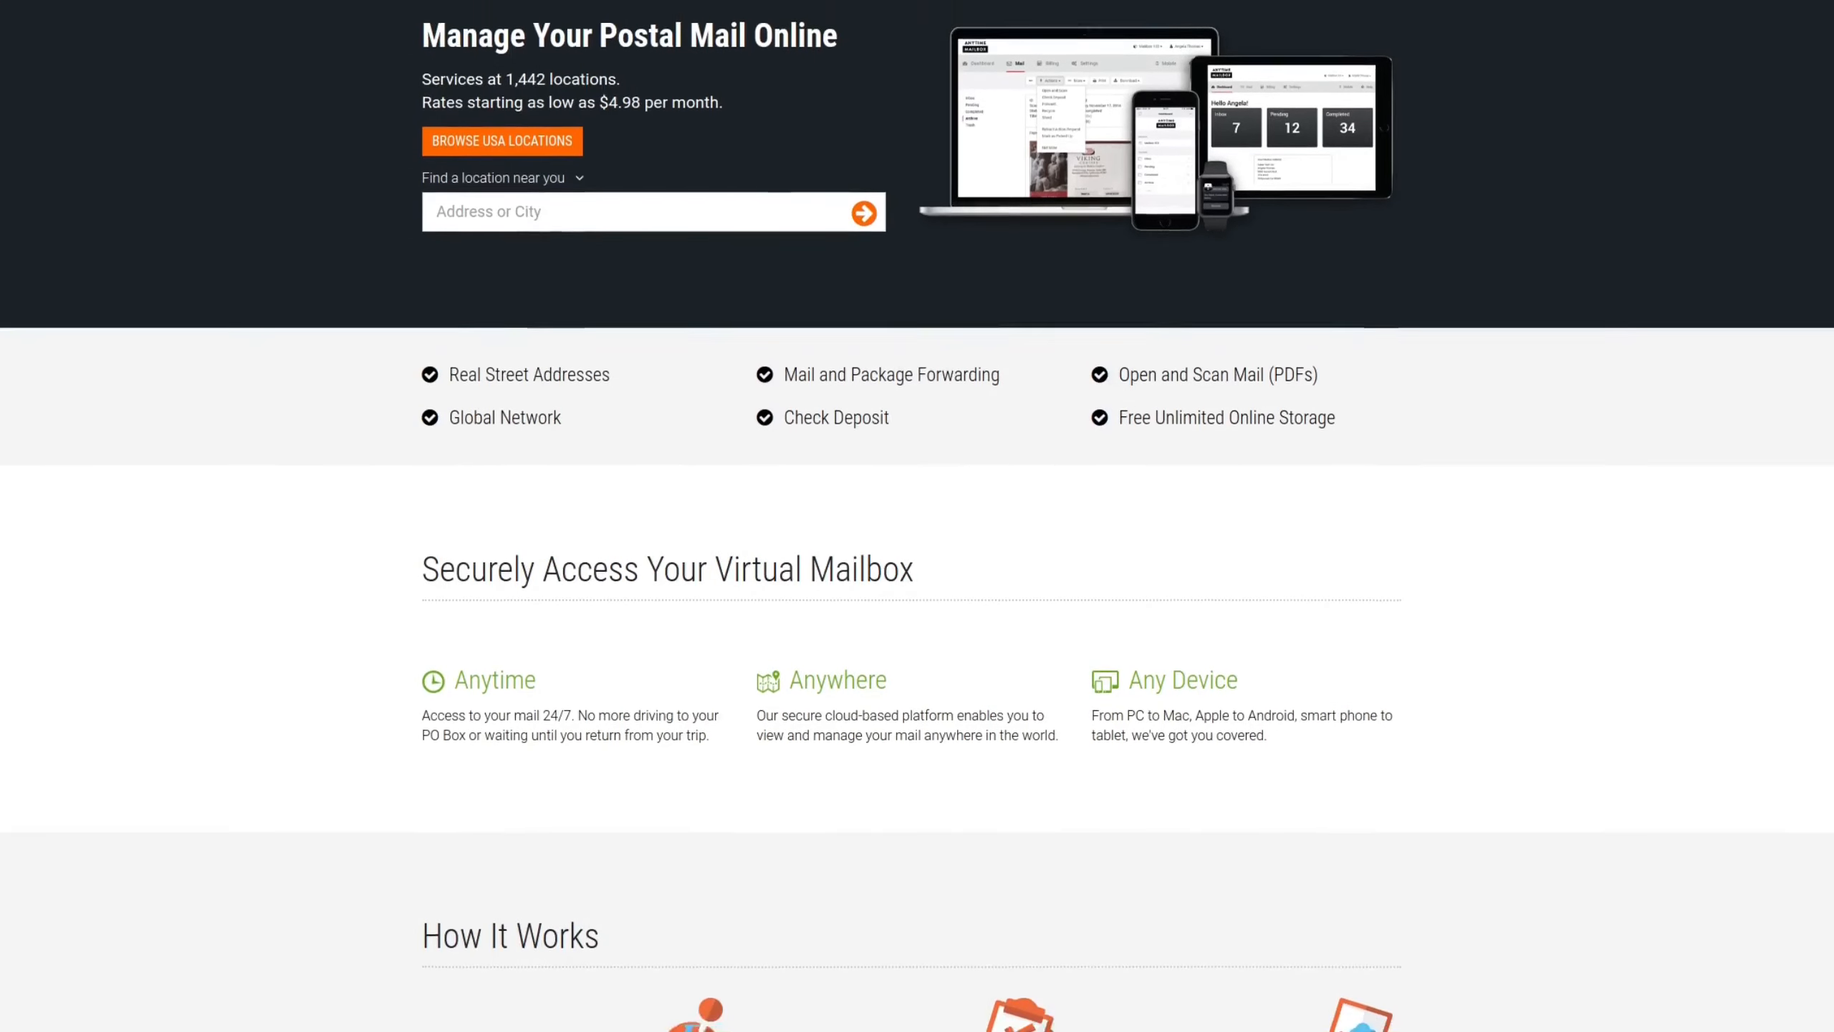
pyautogui.scroll(-1, 917, 516)
pyautogui.scroll(-1, 918, 516)
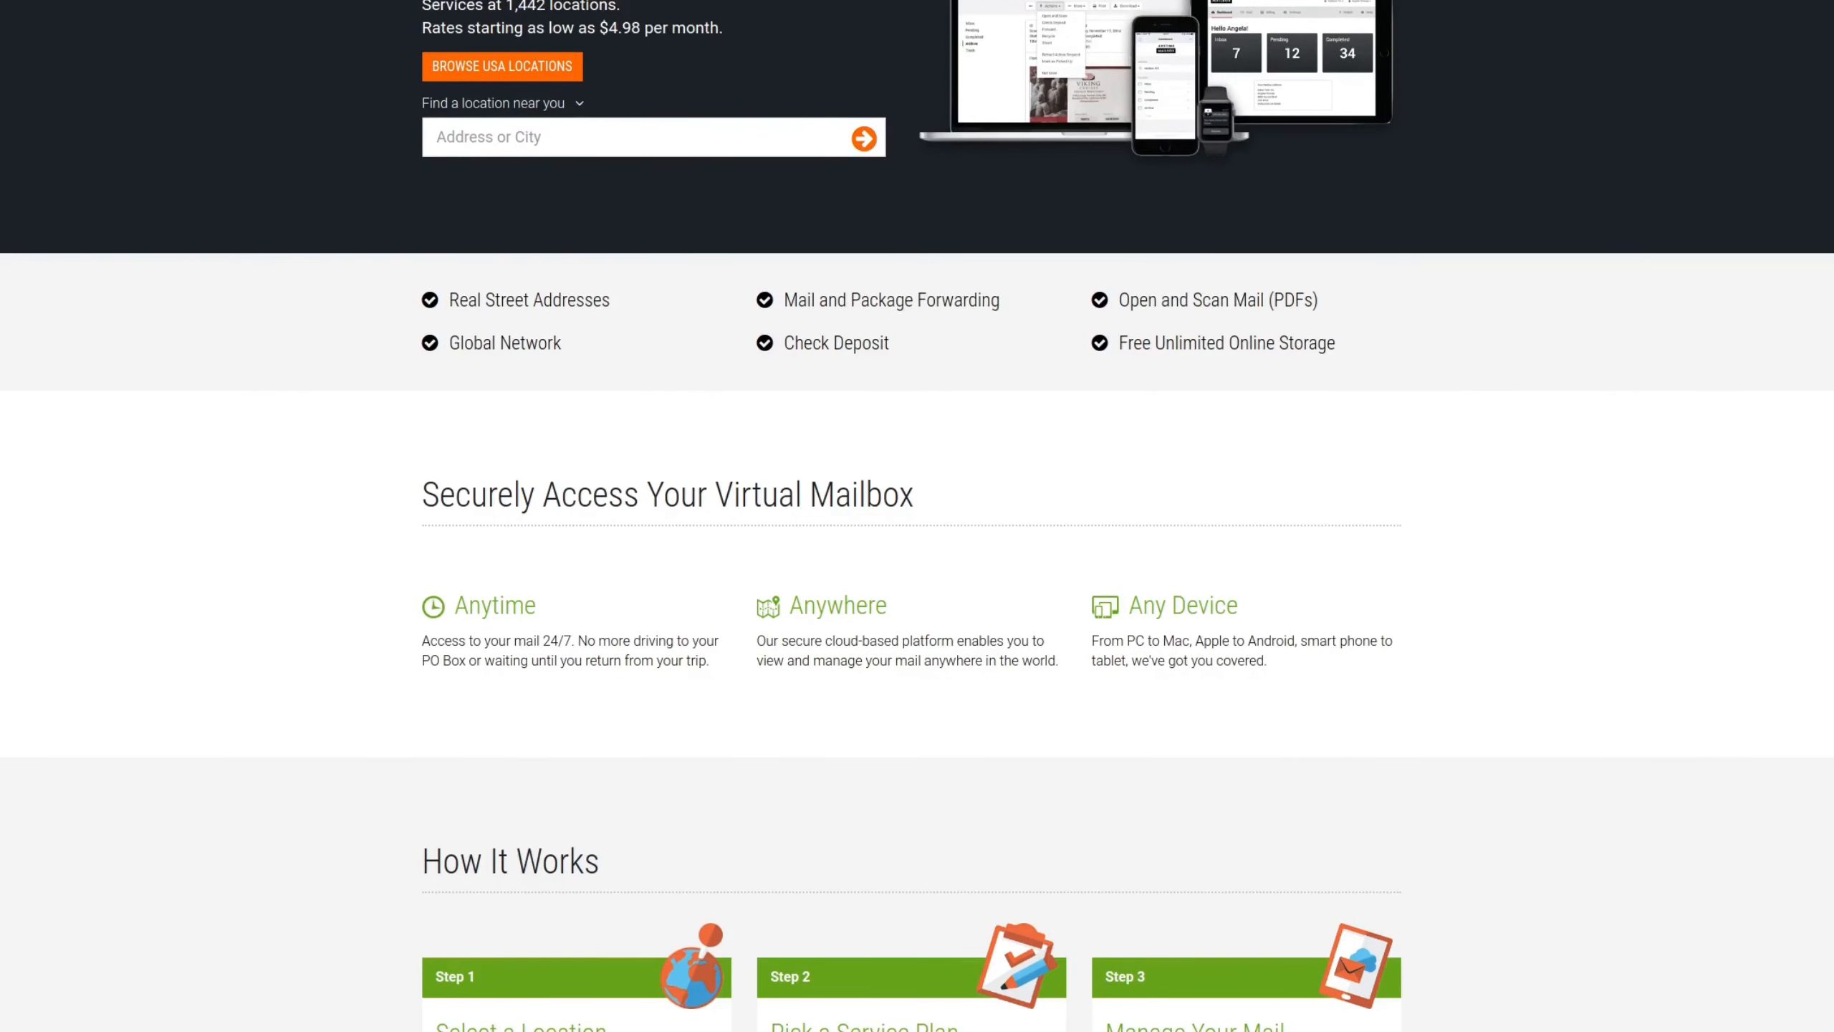
pyautogui.scroll(-1, 917, 516)
pyautogui.scroll(-1, 917, 516)
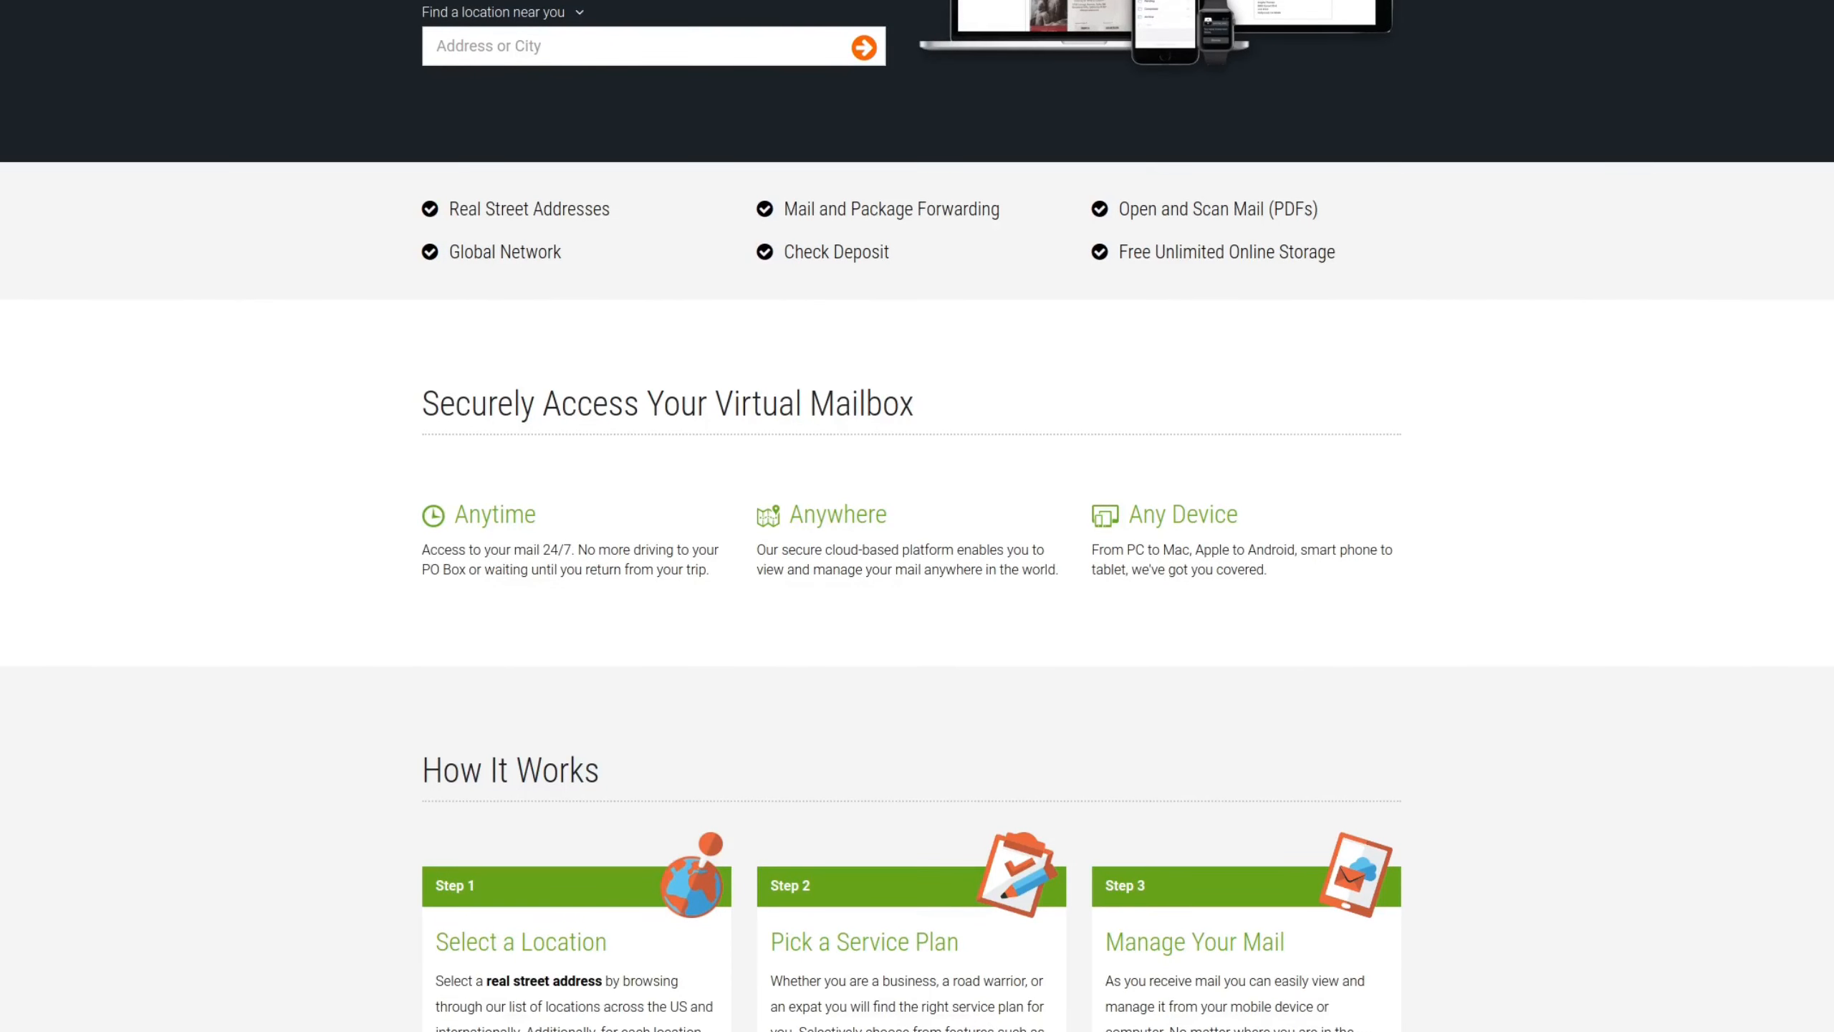
pyautogui.scroll(-2, 917, 516)
pyautogui.scroll(-2, 918, 516)
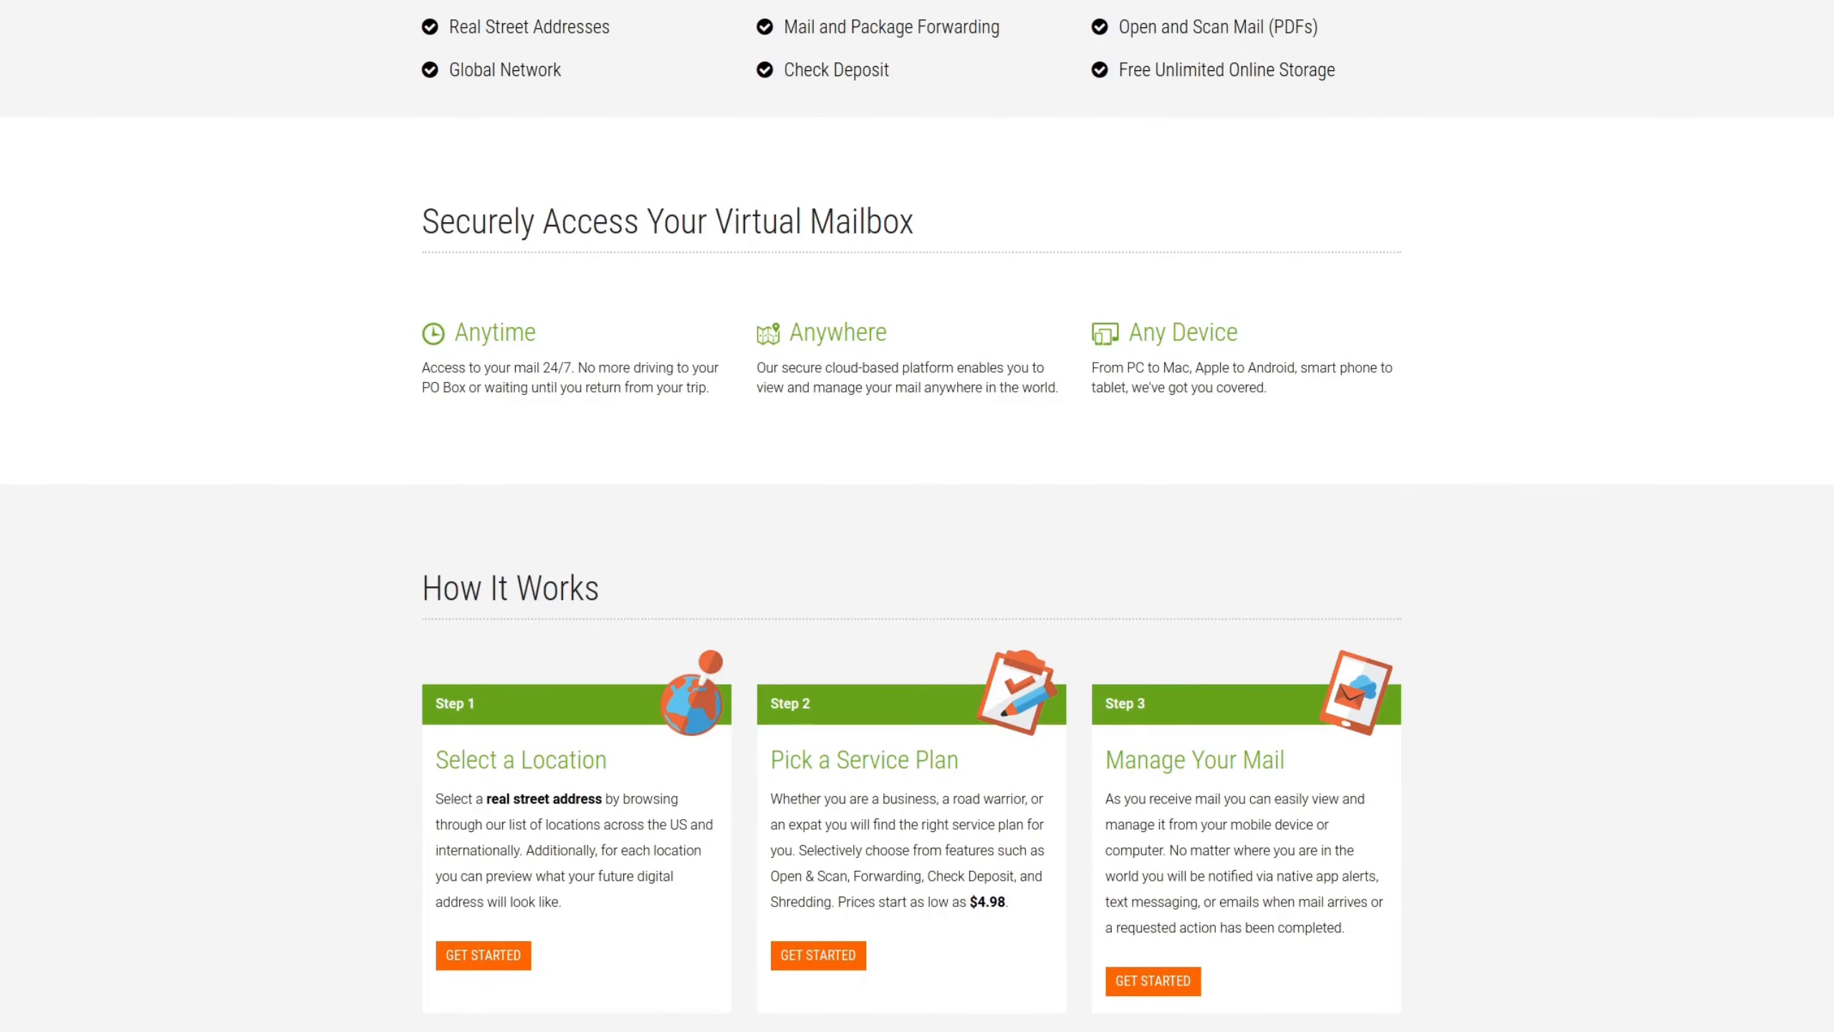
pyautogui.scroll(-2, 917, 516)
pyautogui.scroll(-2, 918, 516)
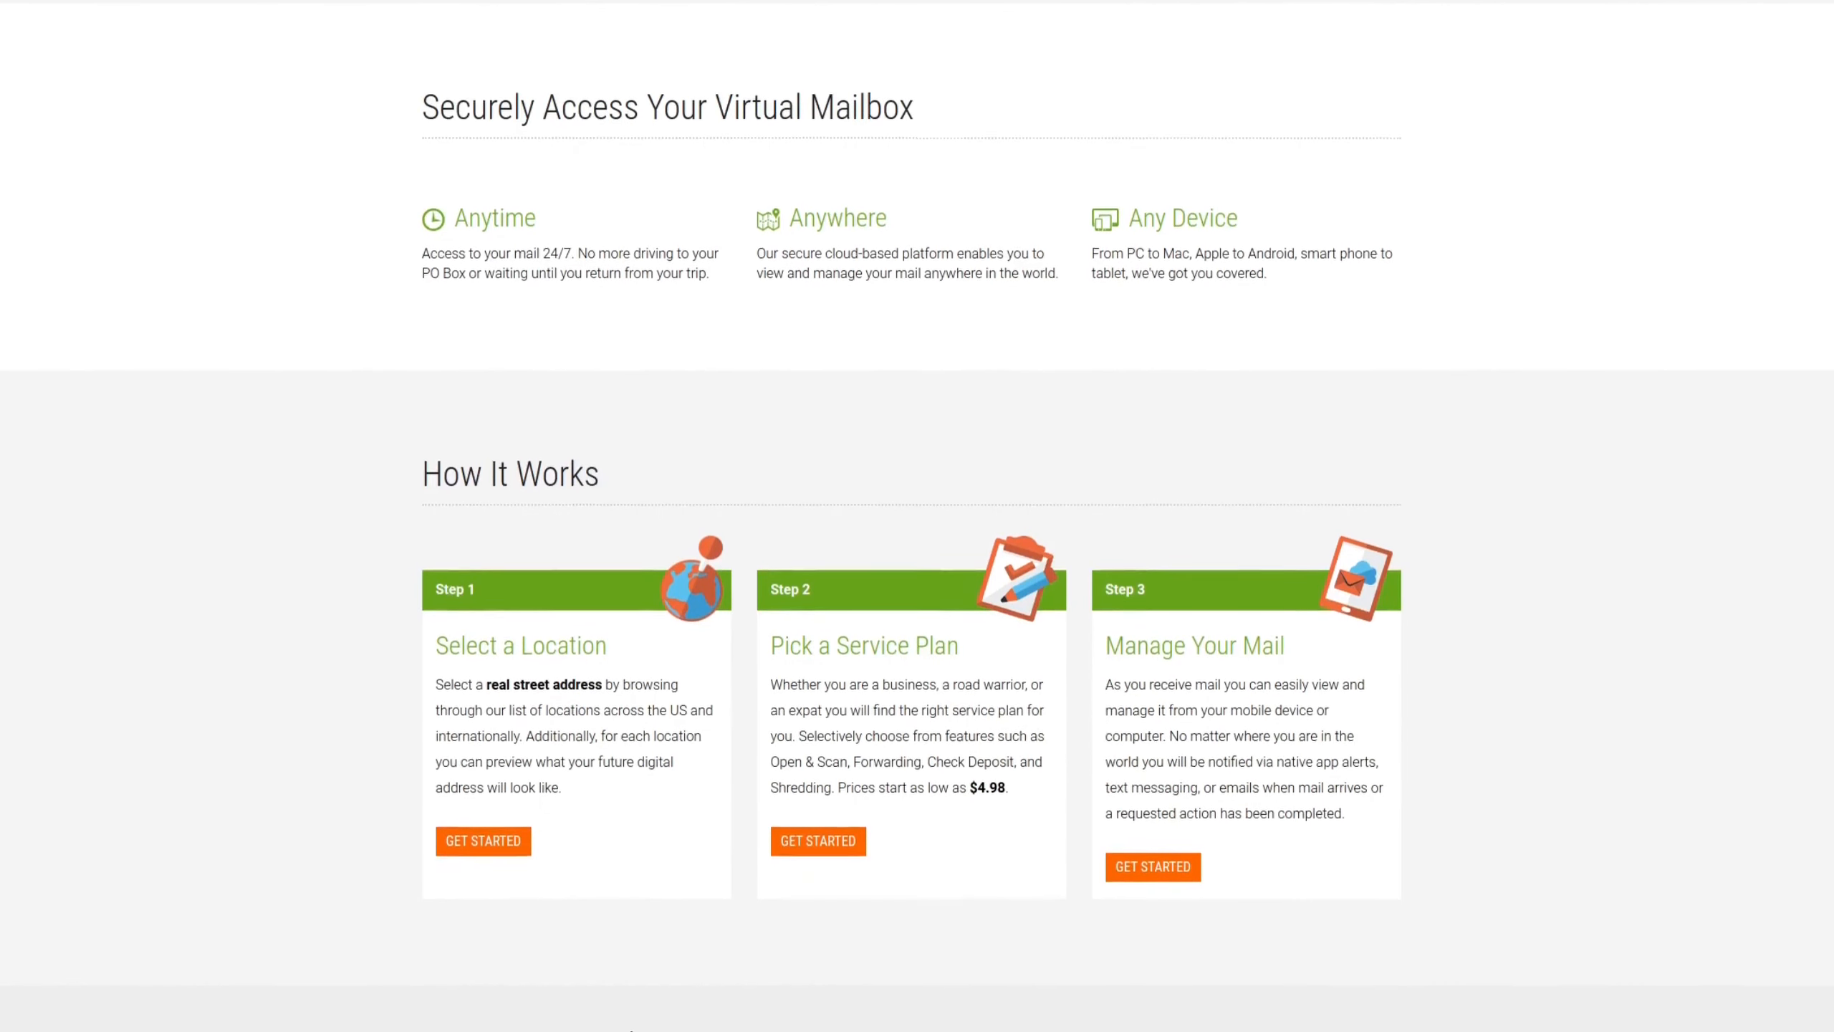
pyautogui.scroll(-1, 918, 516)
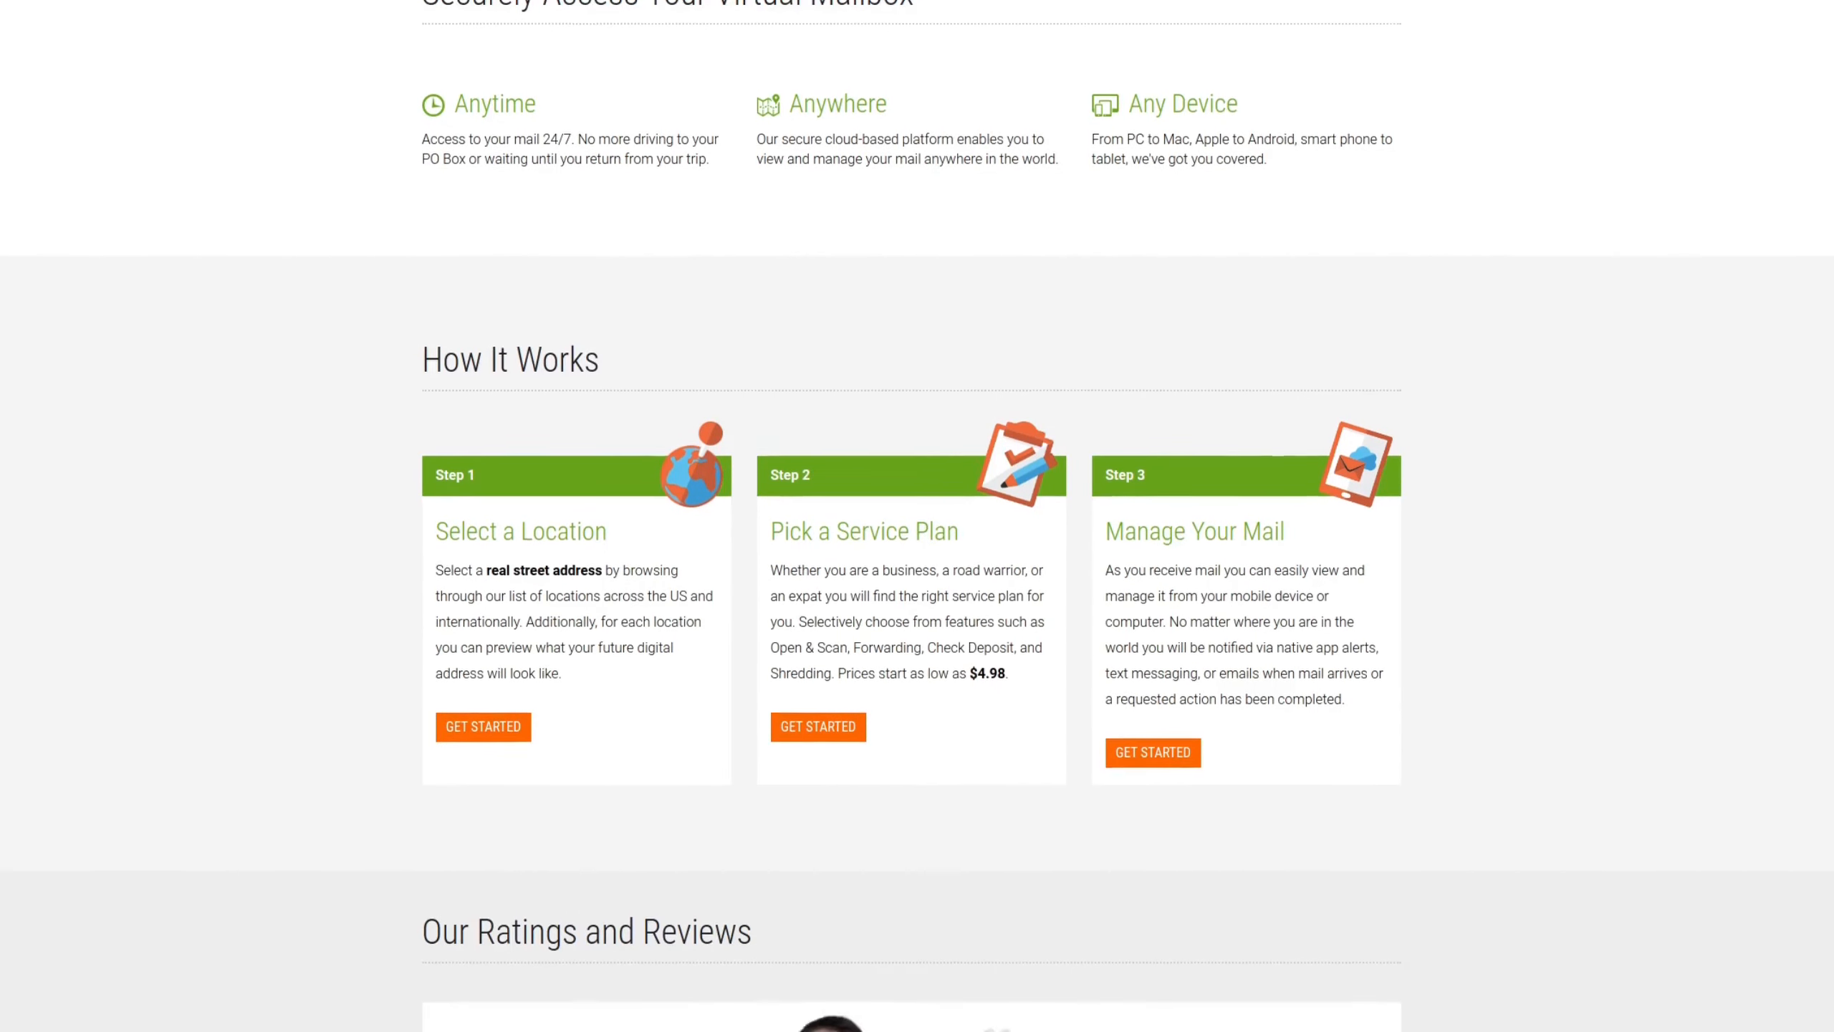
pyautogui.scroll(-2, 917, 516)
pyautogui.scroll(-1, 918, 516)
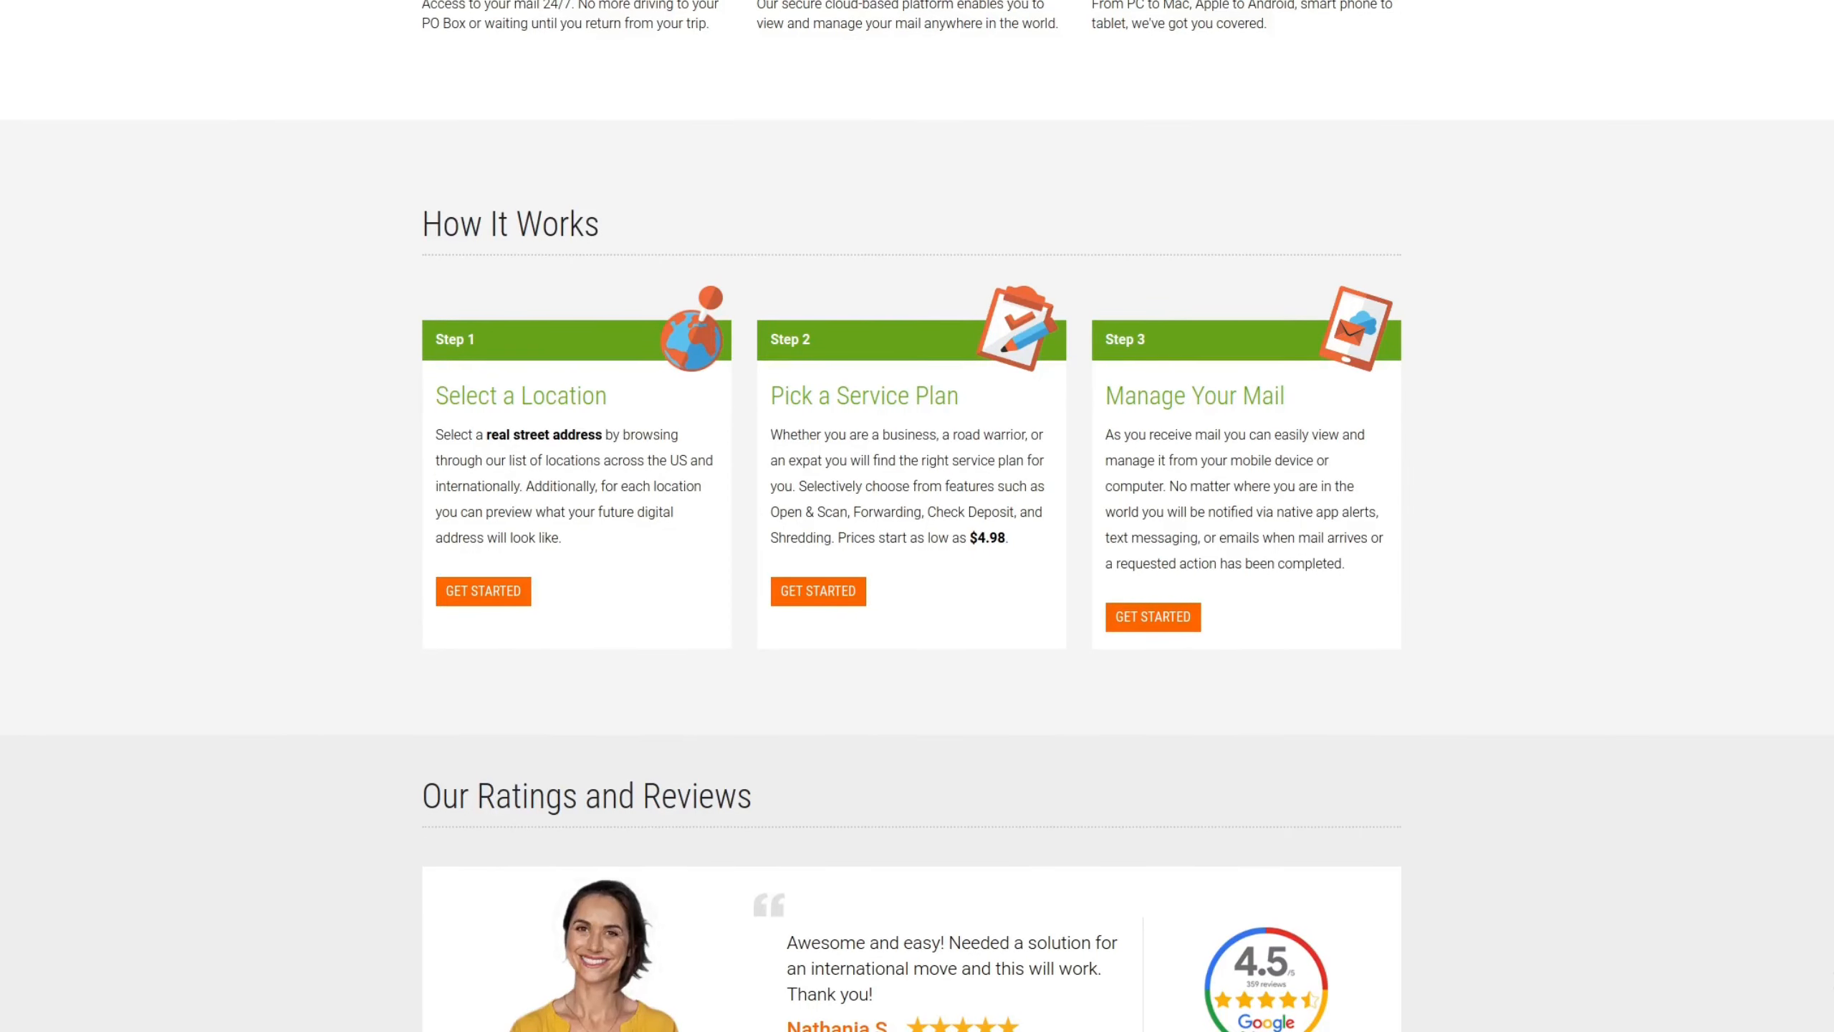
pyautogui.scroll(-1, 918, 516)
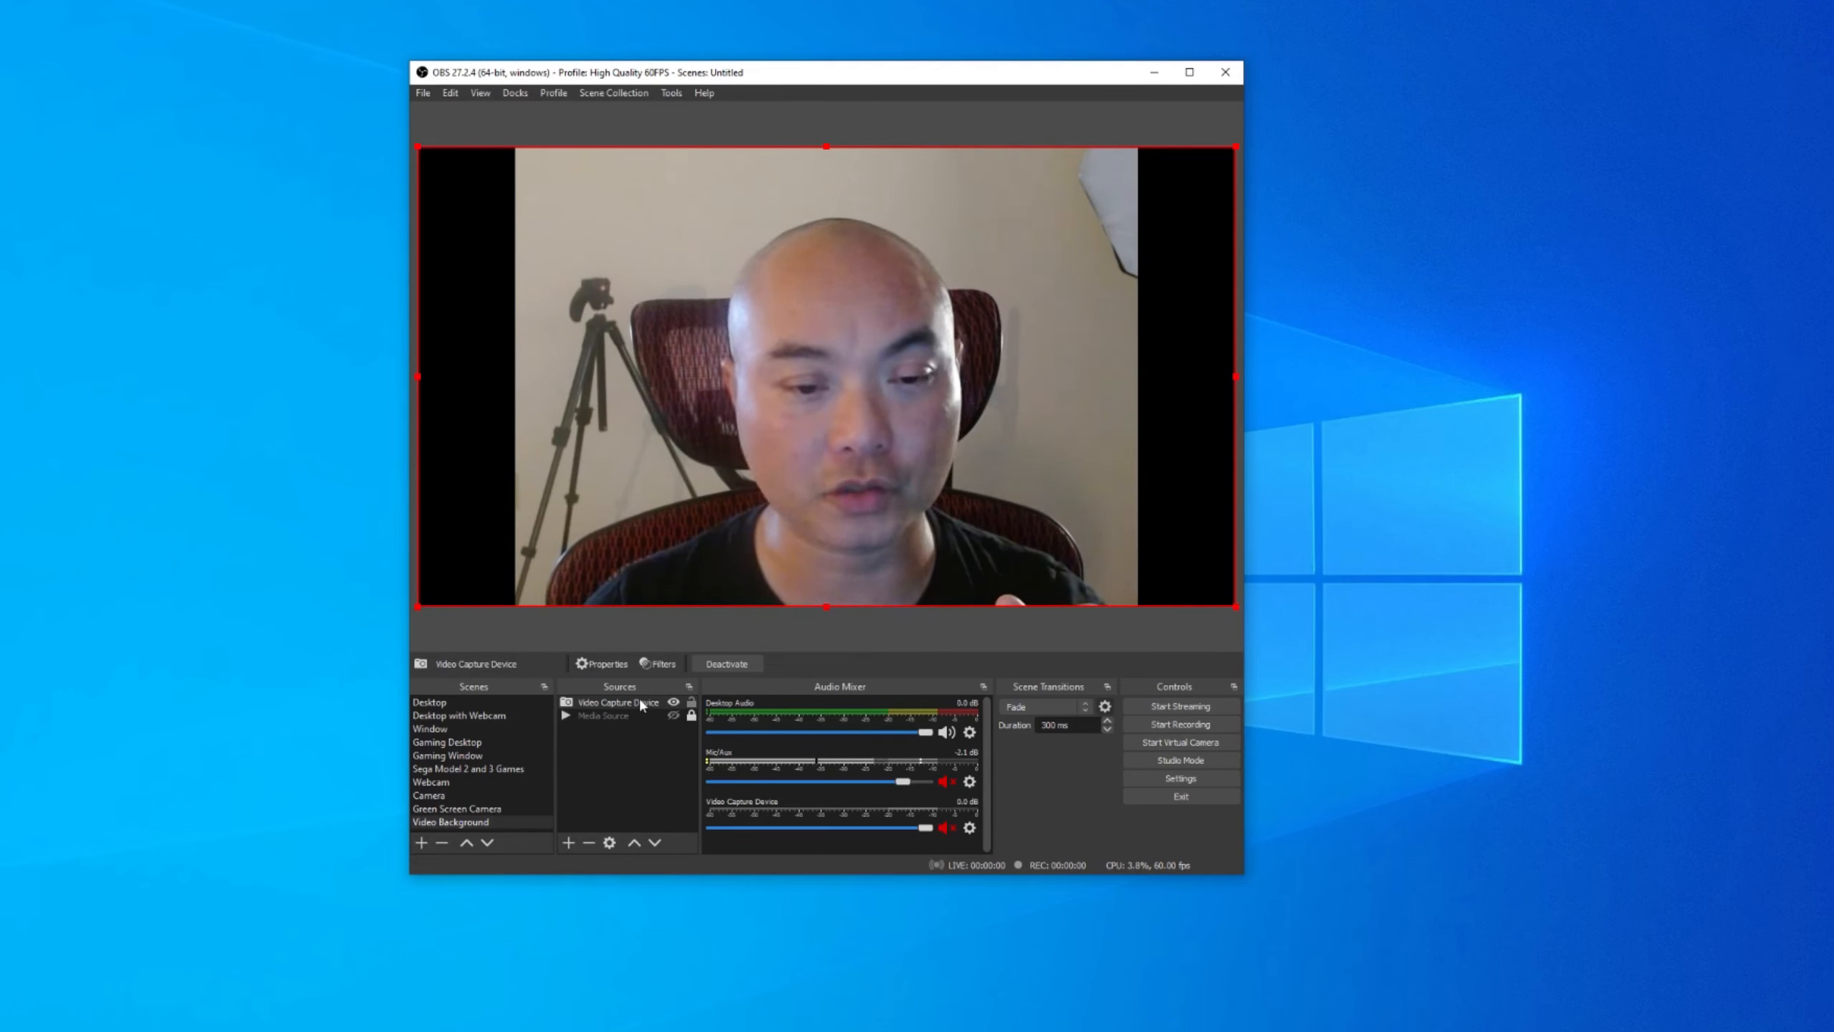
# Reset the webcam source's transform to its original size and position.
pyautogui.rightClick(764, 389)
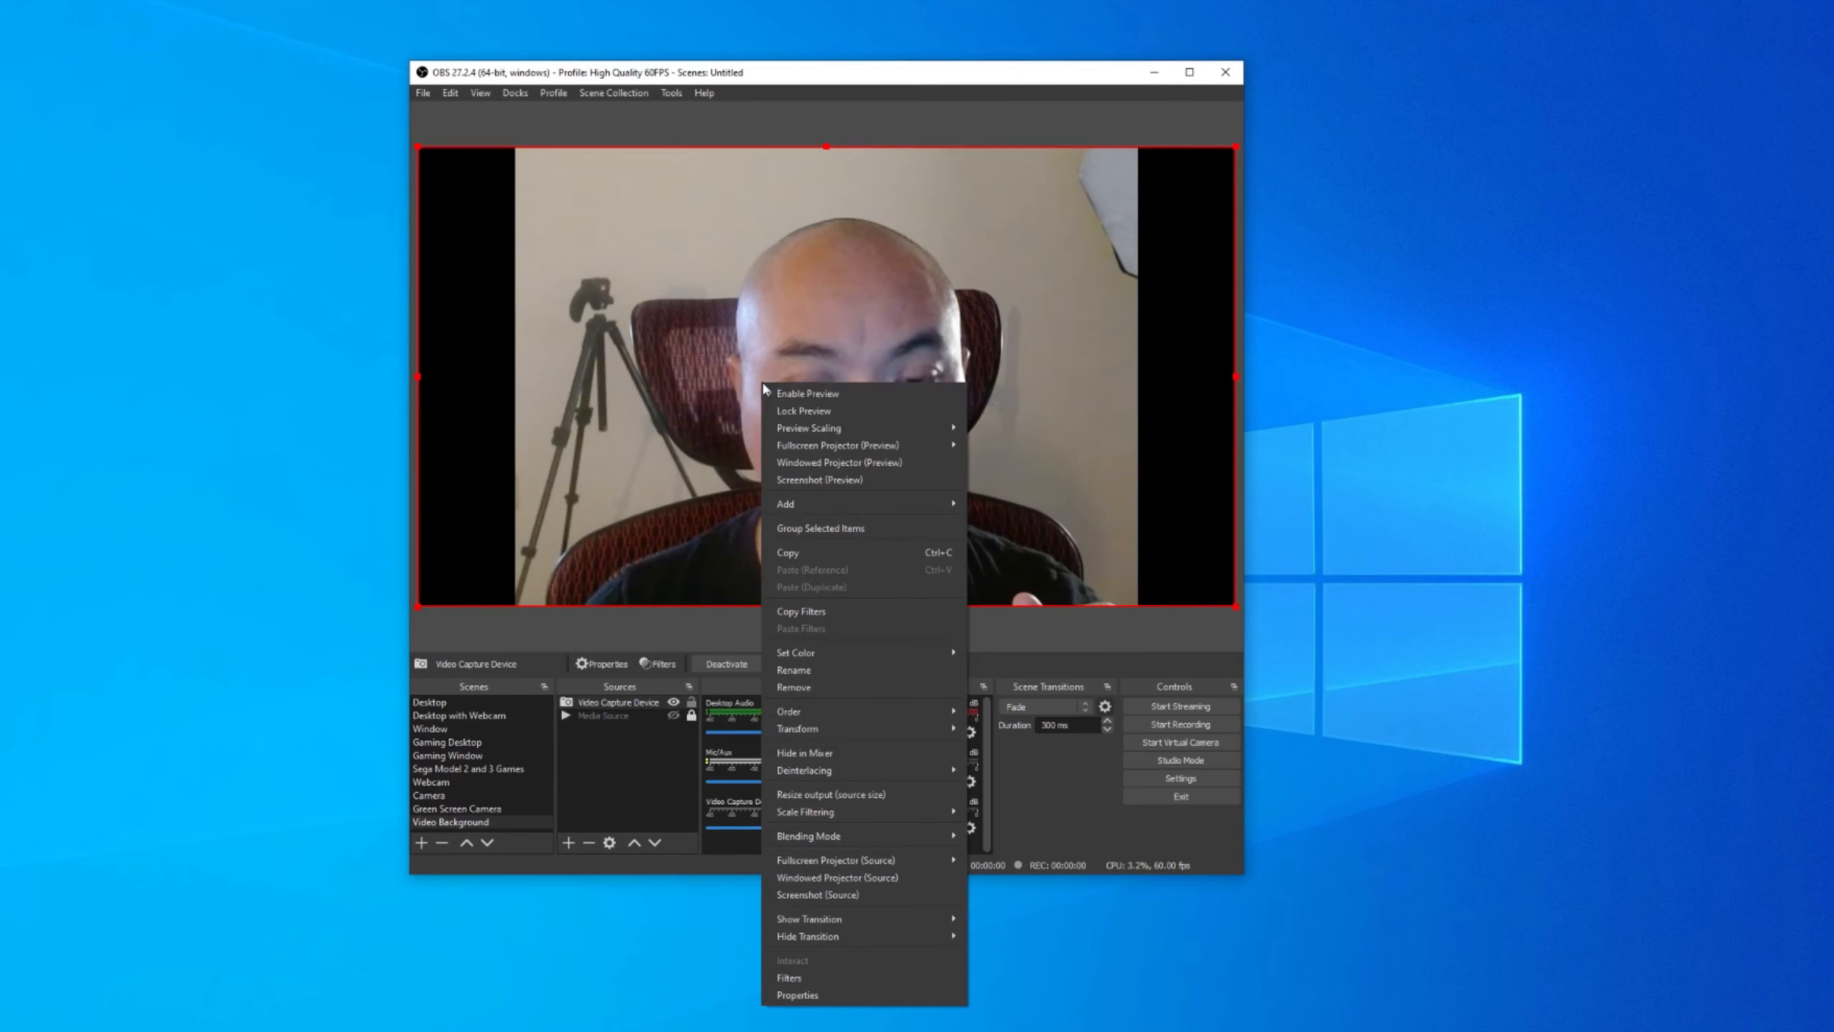
pyautogui.moveTo(843, 733)
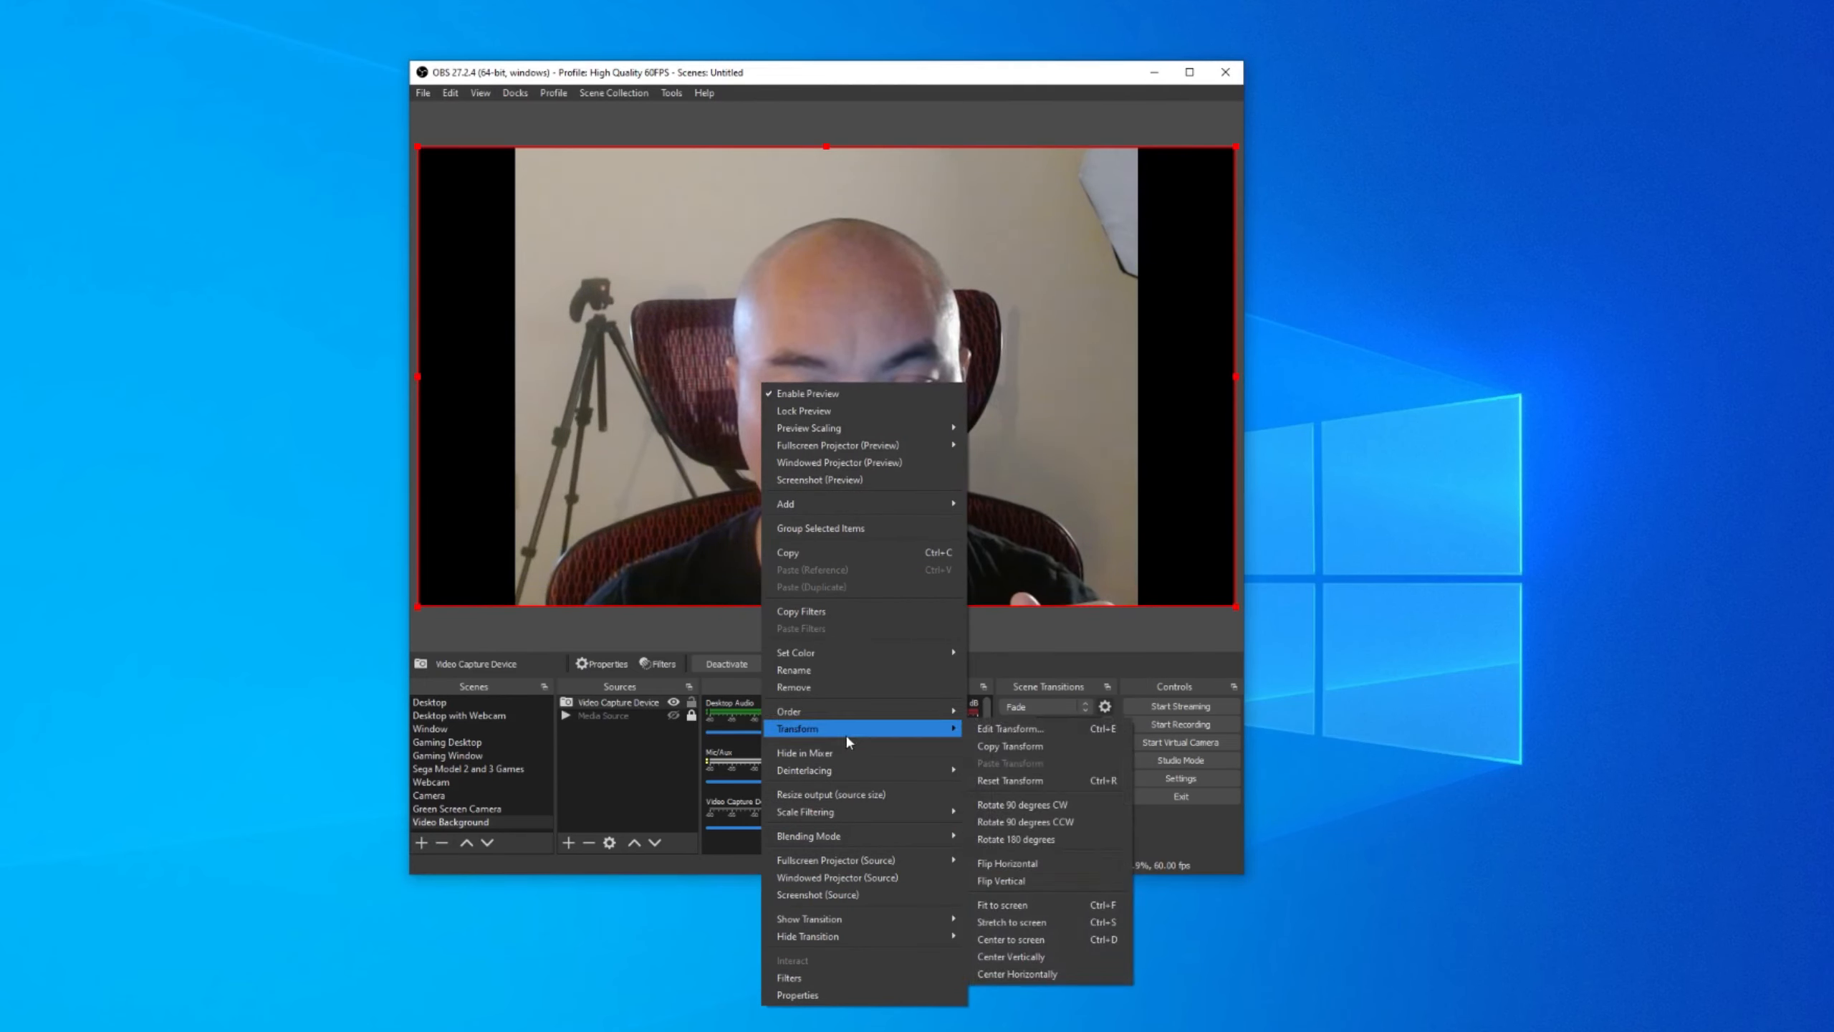
pyautogui.click(1053, 785)
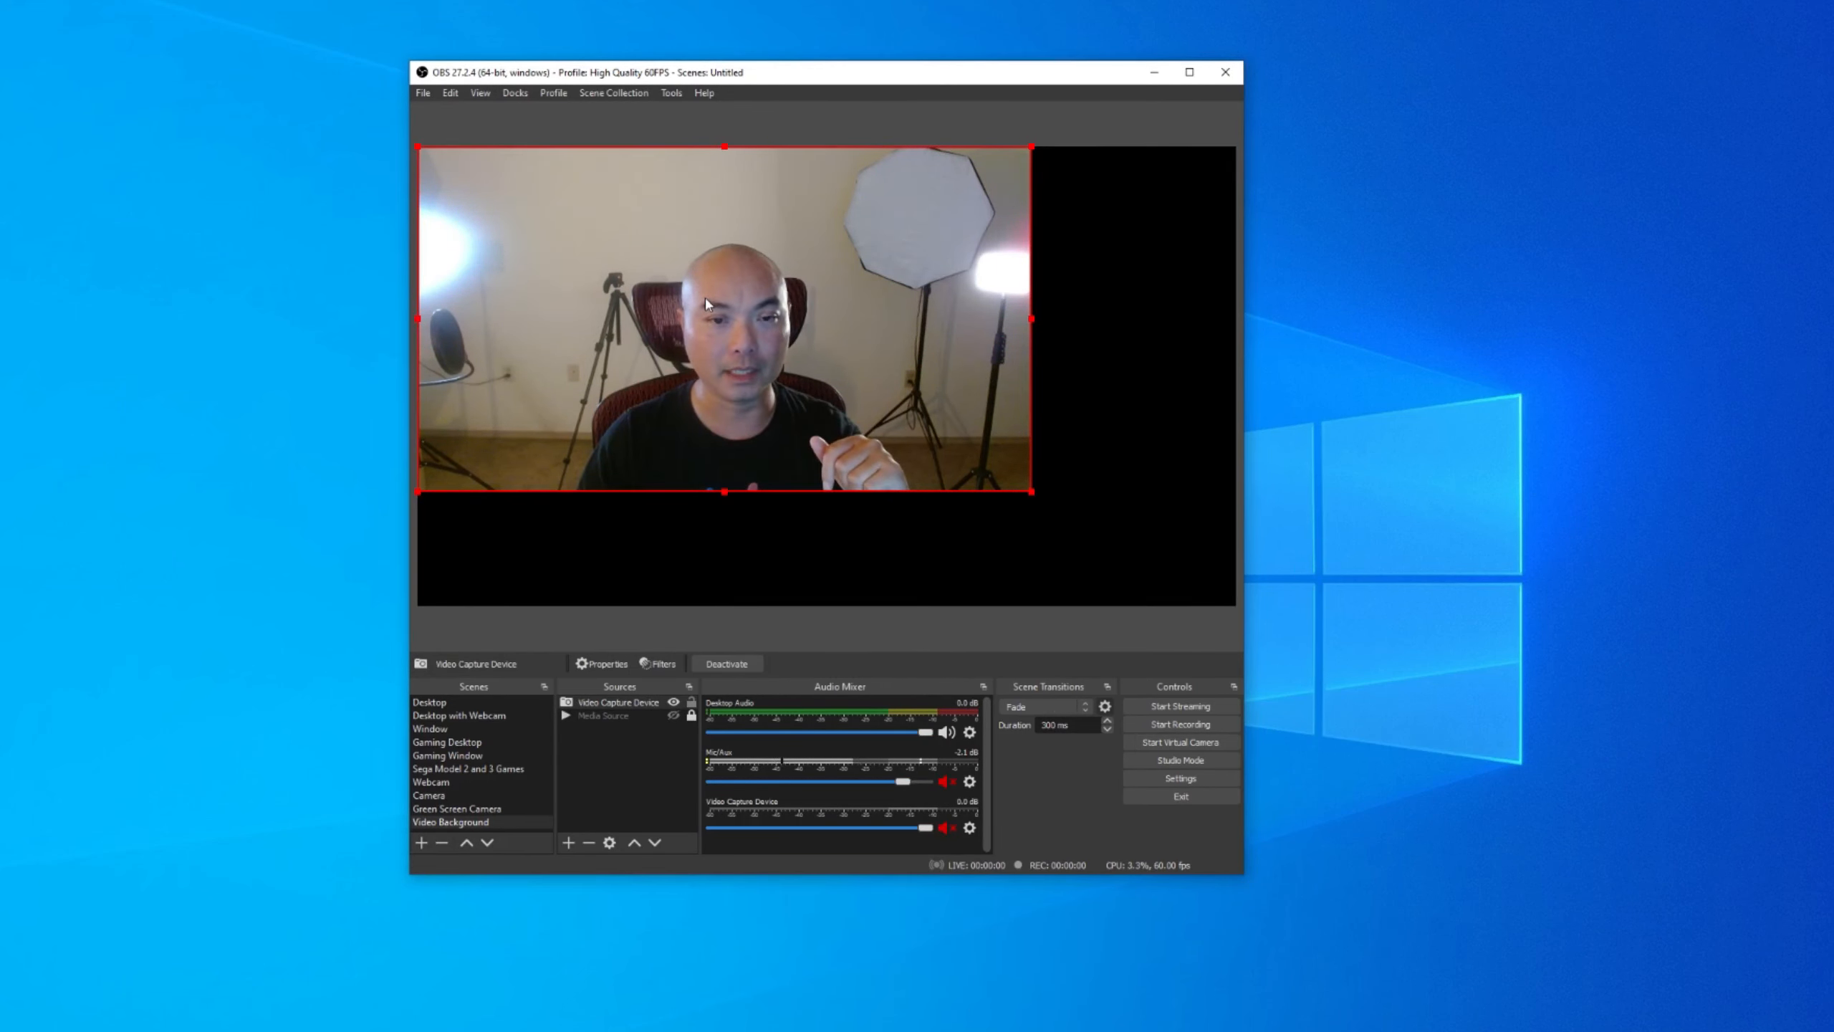
# Stretch the webcam source to fill the whole preview canvas.
pyautogui.rightClick(838, 302)
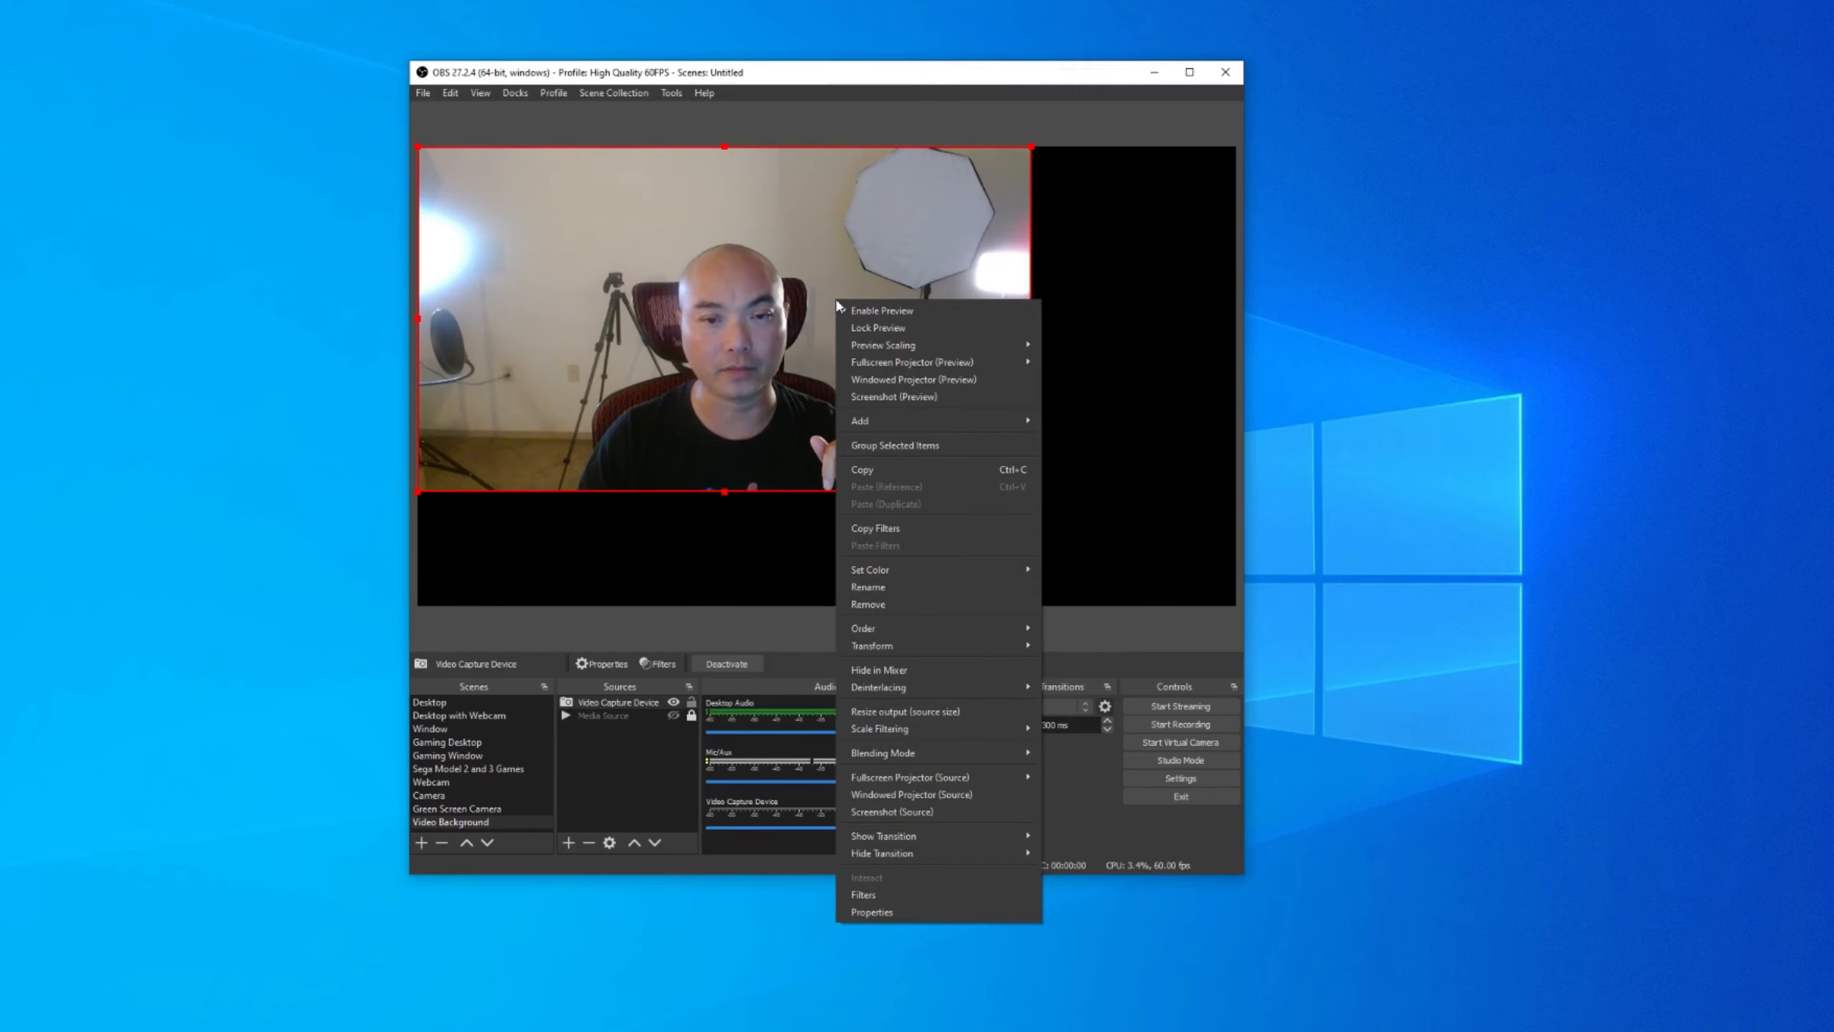
pyautogui.moveTo(960, 658)
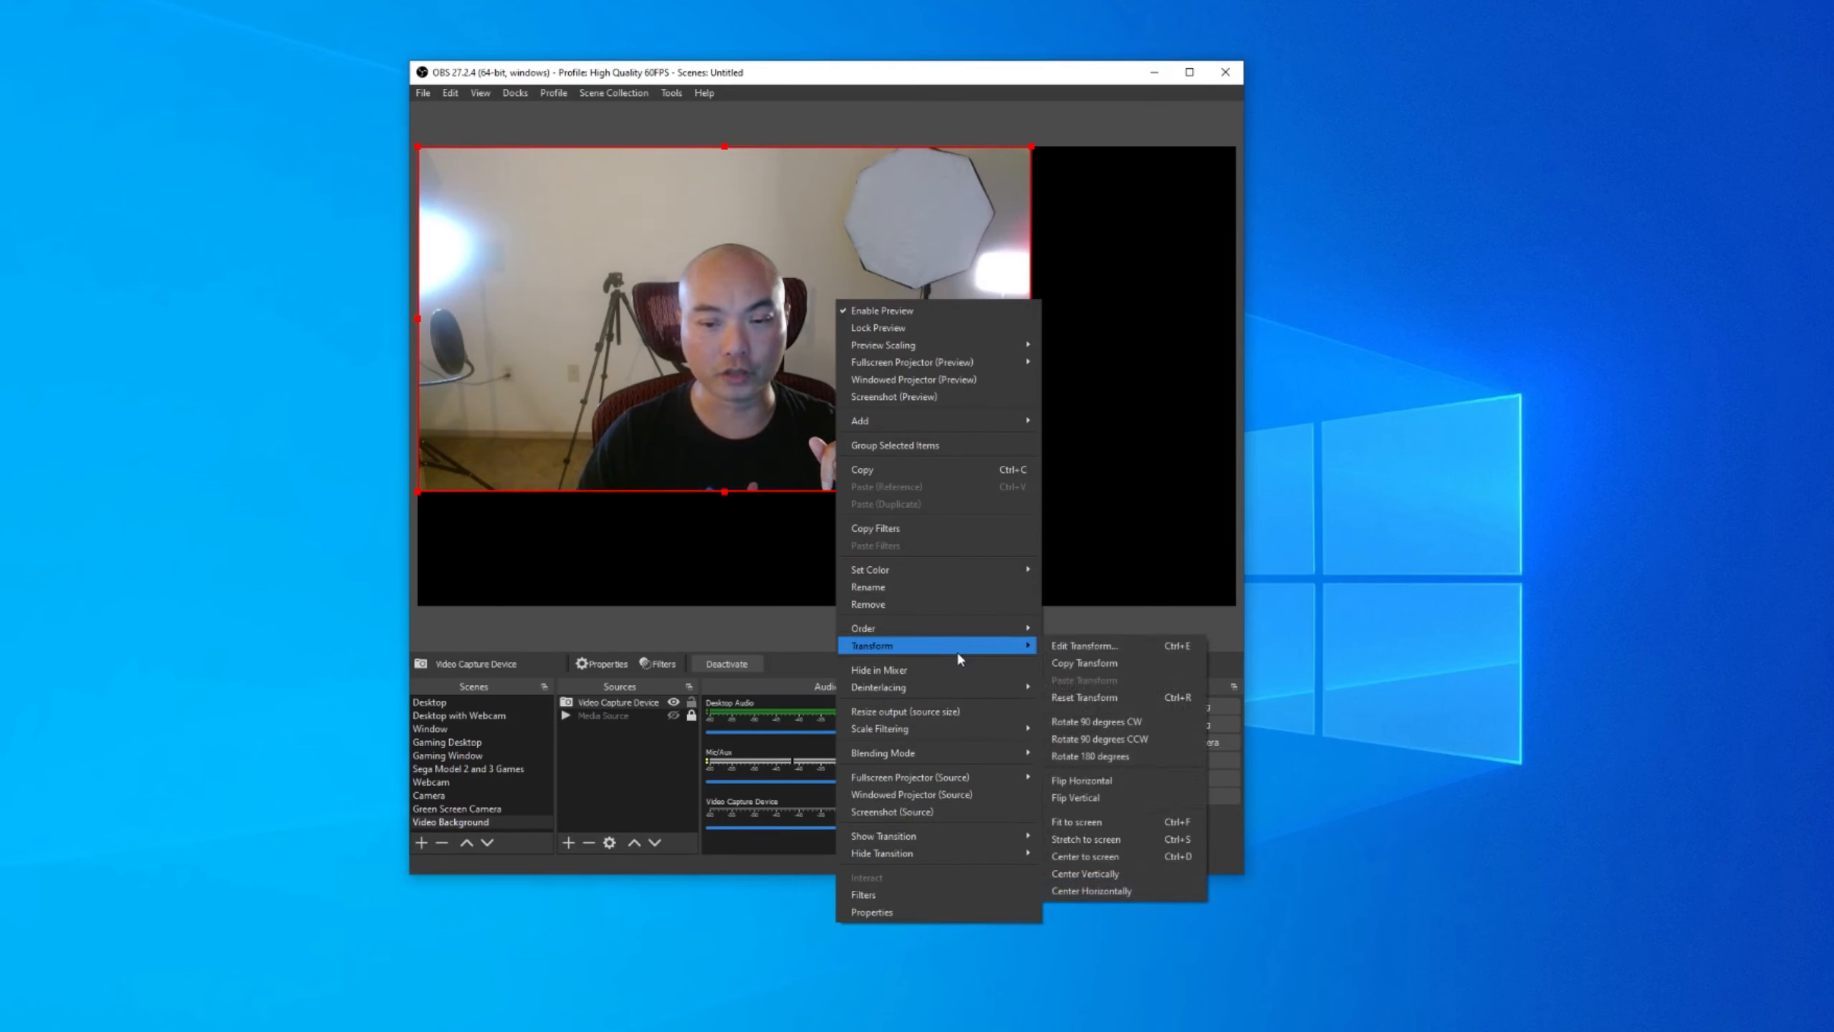
pyautogui.click(1120, 823)
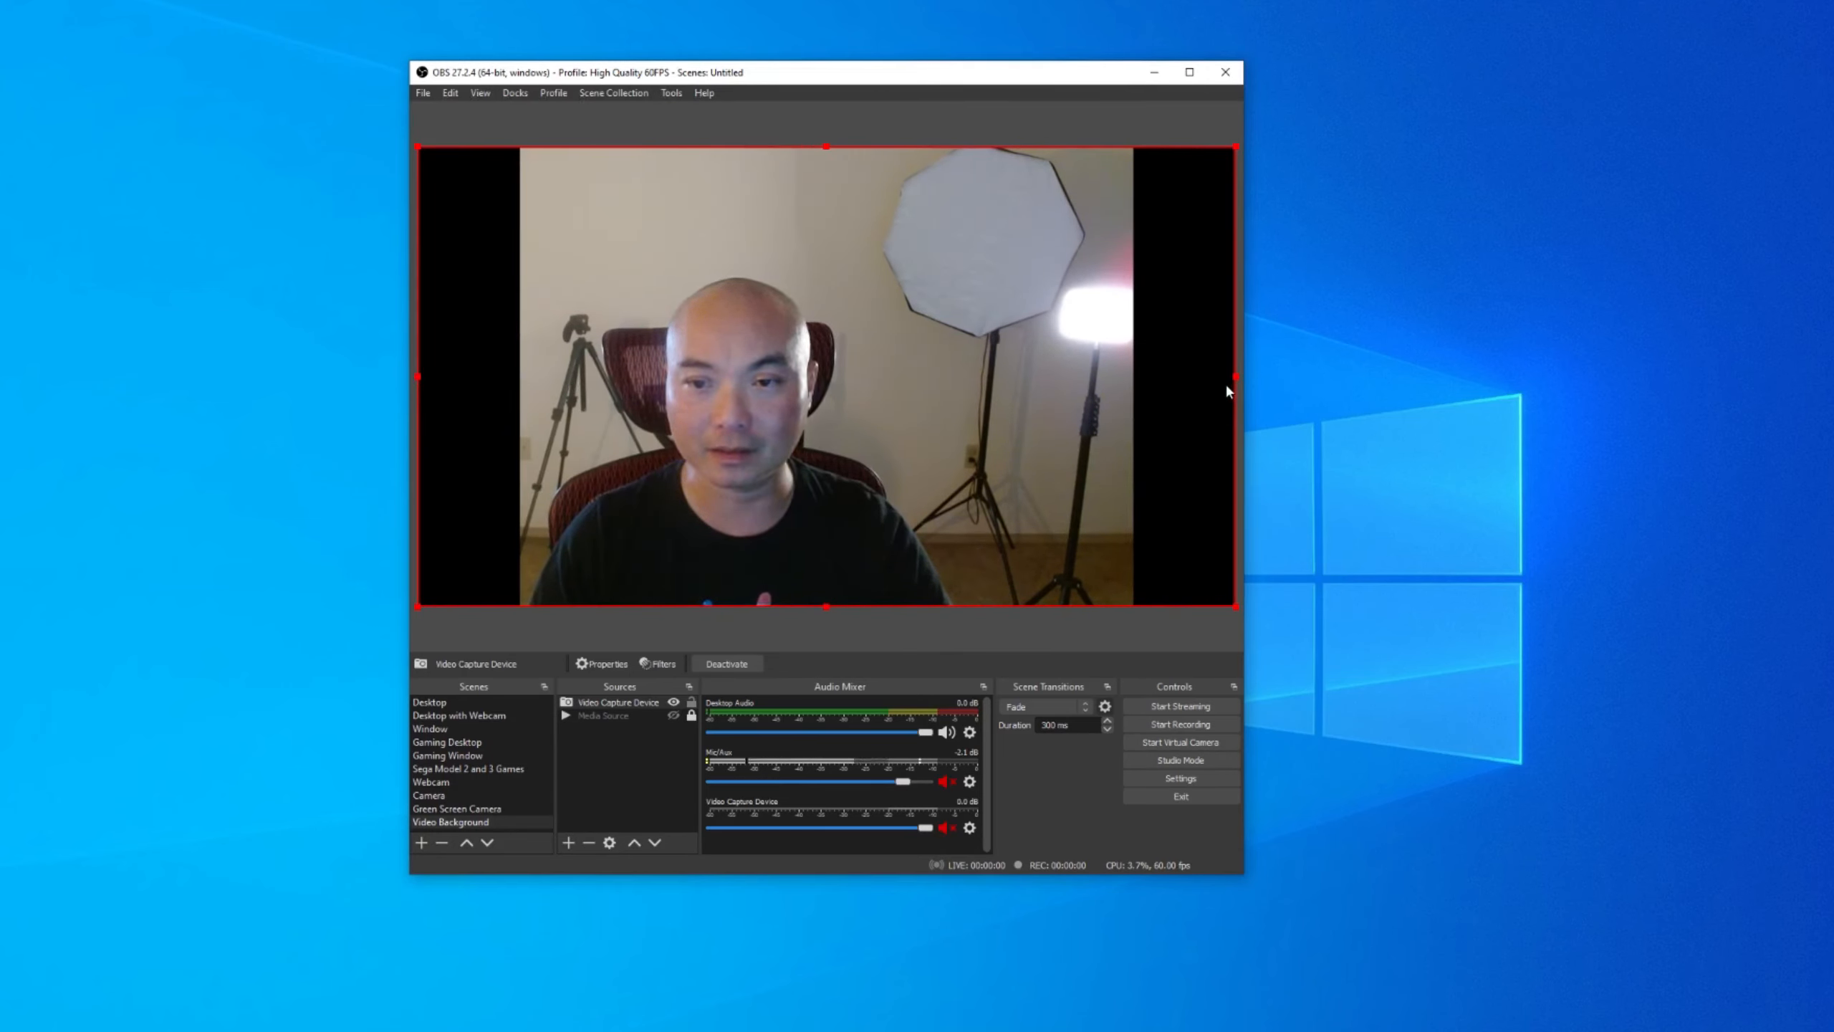
# Crop the webcam's right side and resize it with its handles until it fills the canvas.
pyautogui.moveTo(1239, 376); pyautogui.dragTo(1075, 402)
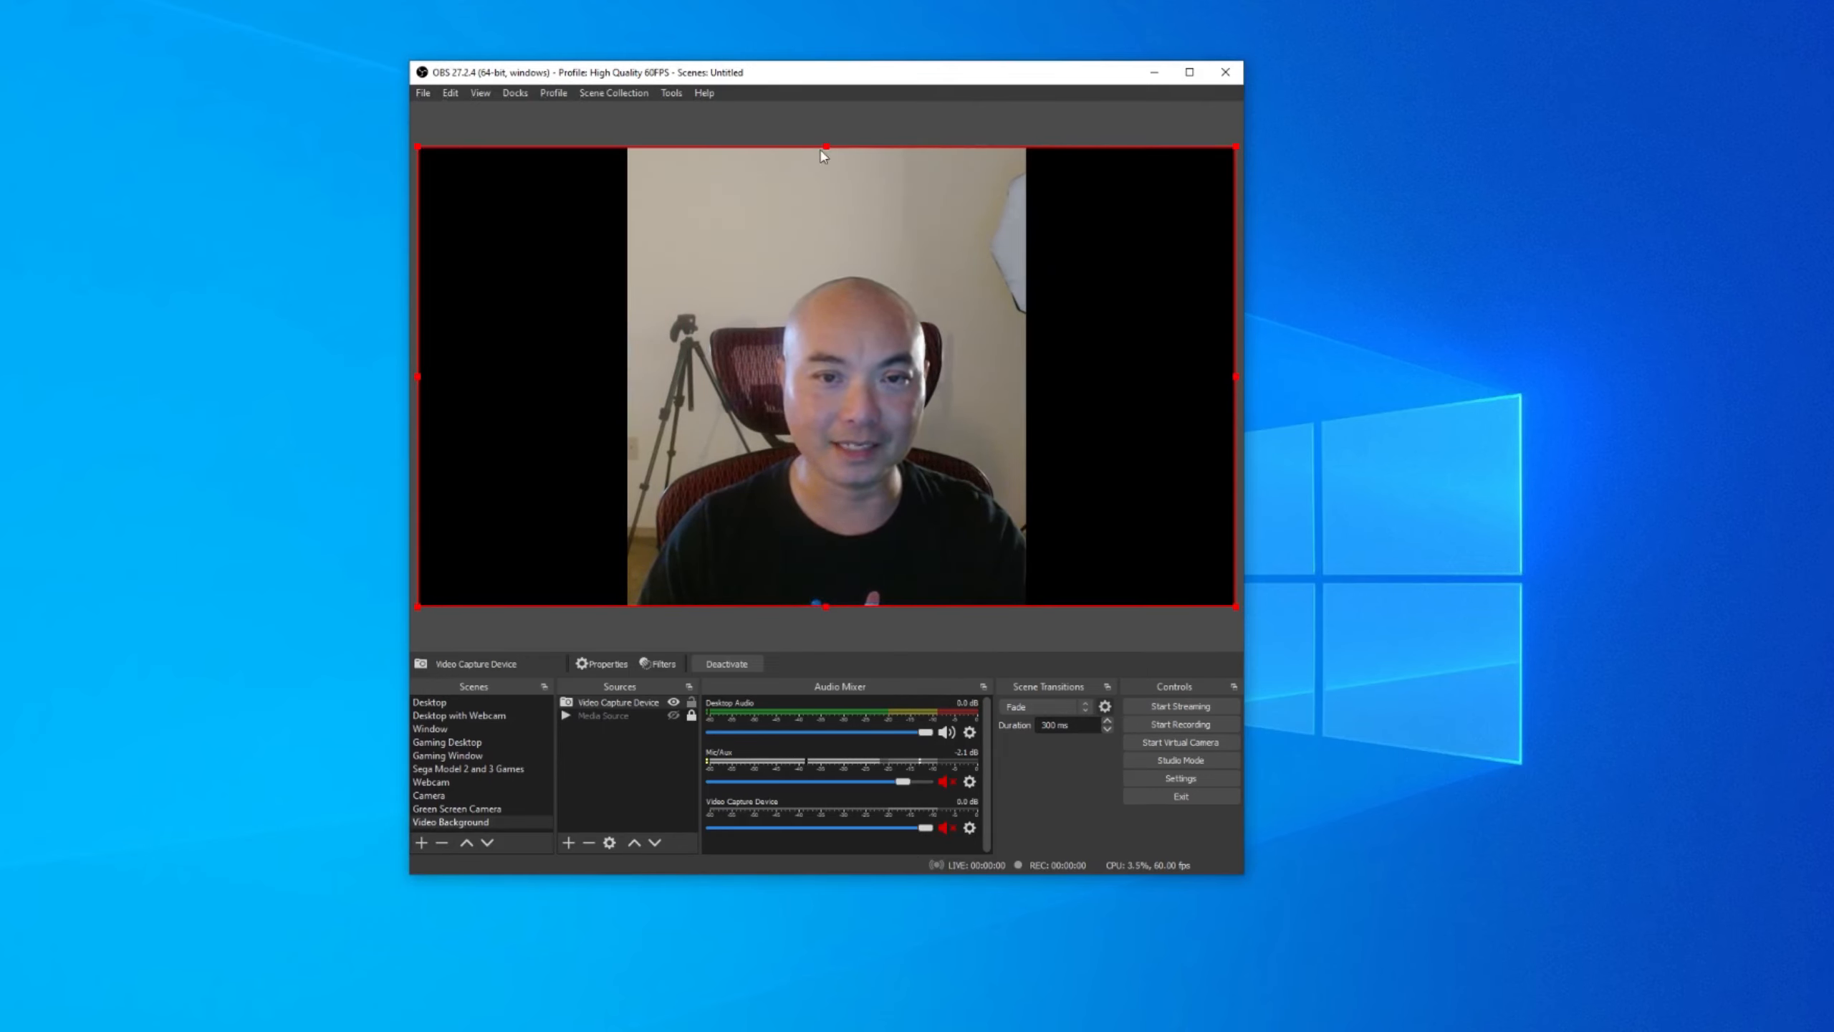
pyautogui.moveTo(824, 148); pyautogui.dragTo(831, 321)
pyautogui.moveTo(830, 605); pyautogui.dragTo(827, 513)
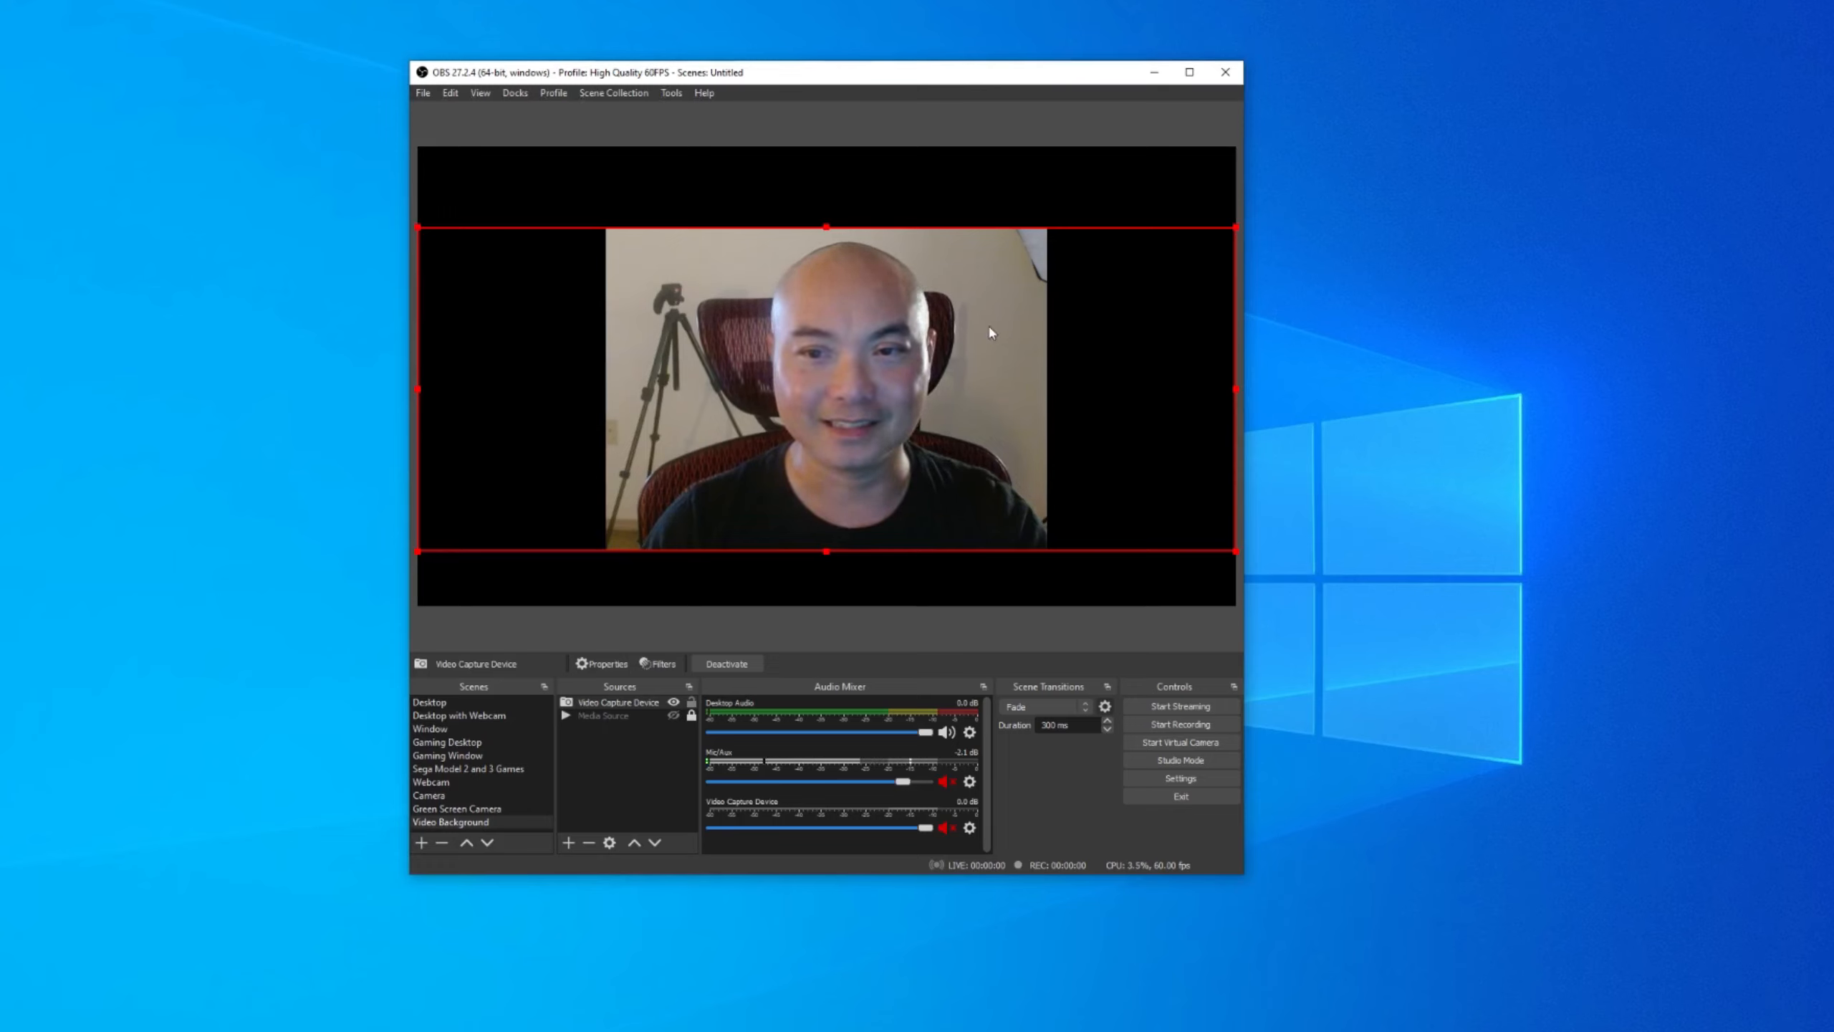
pyautogui.moveTo(885, 382); pyautogui.dragTo(885, 376)
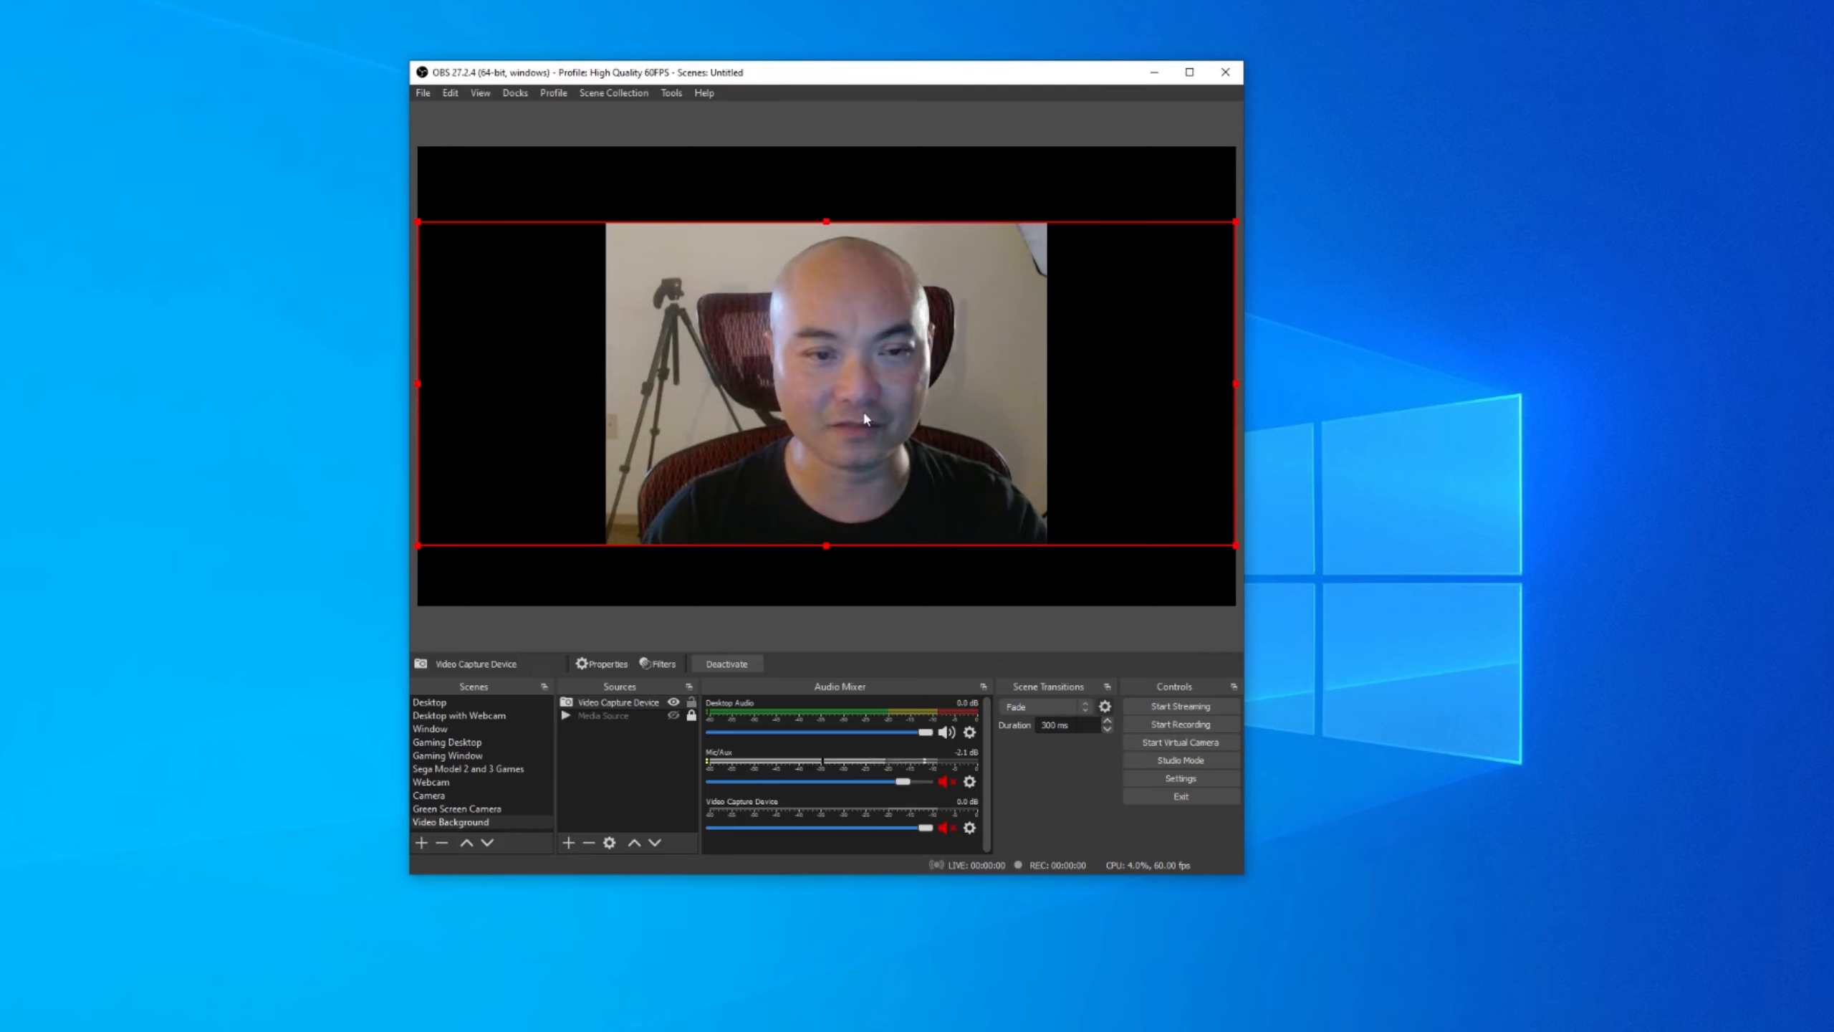
pyautogui.moveTo(415, 221); pyautogui.dragTo(385, 146)
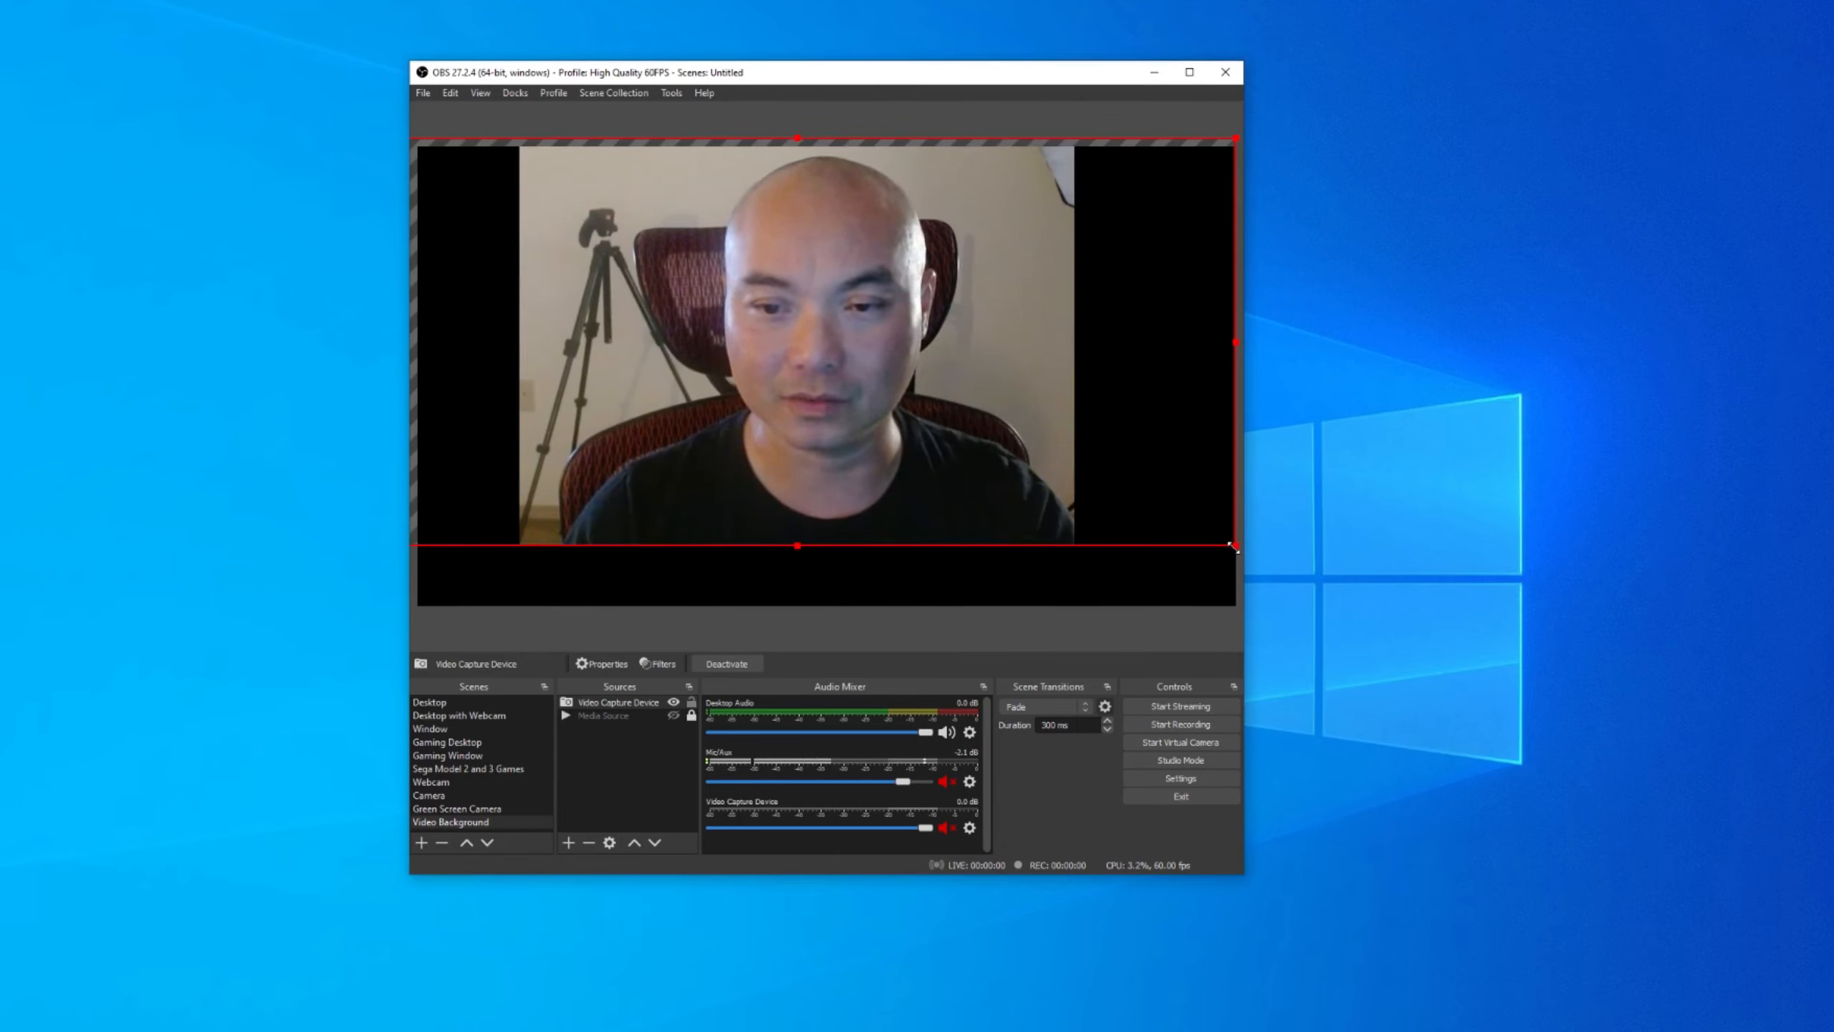
pyautogui.moveTo(1234, 547); pyautogui.dragTo(1298, 618)
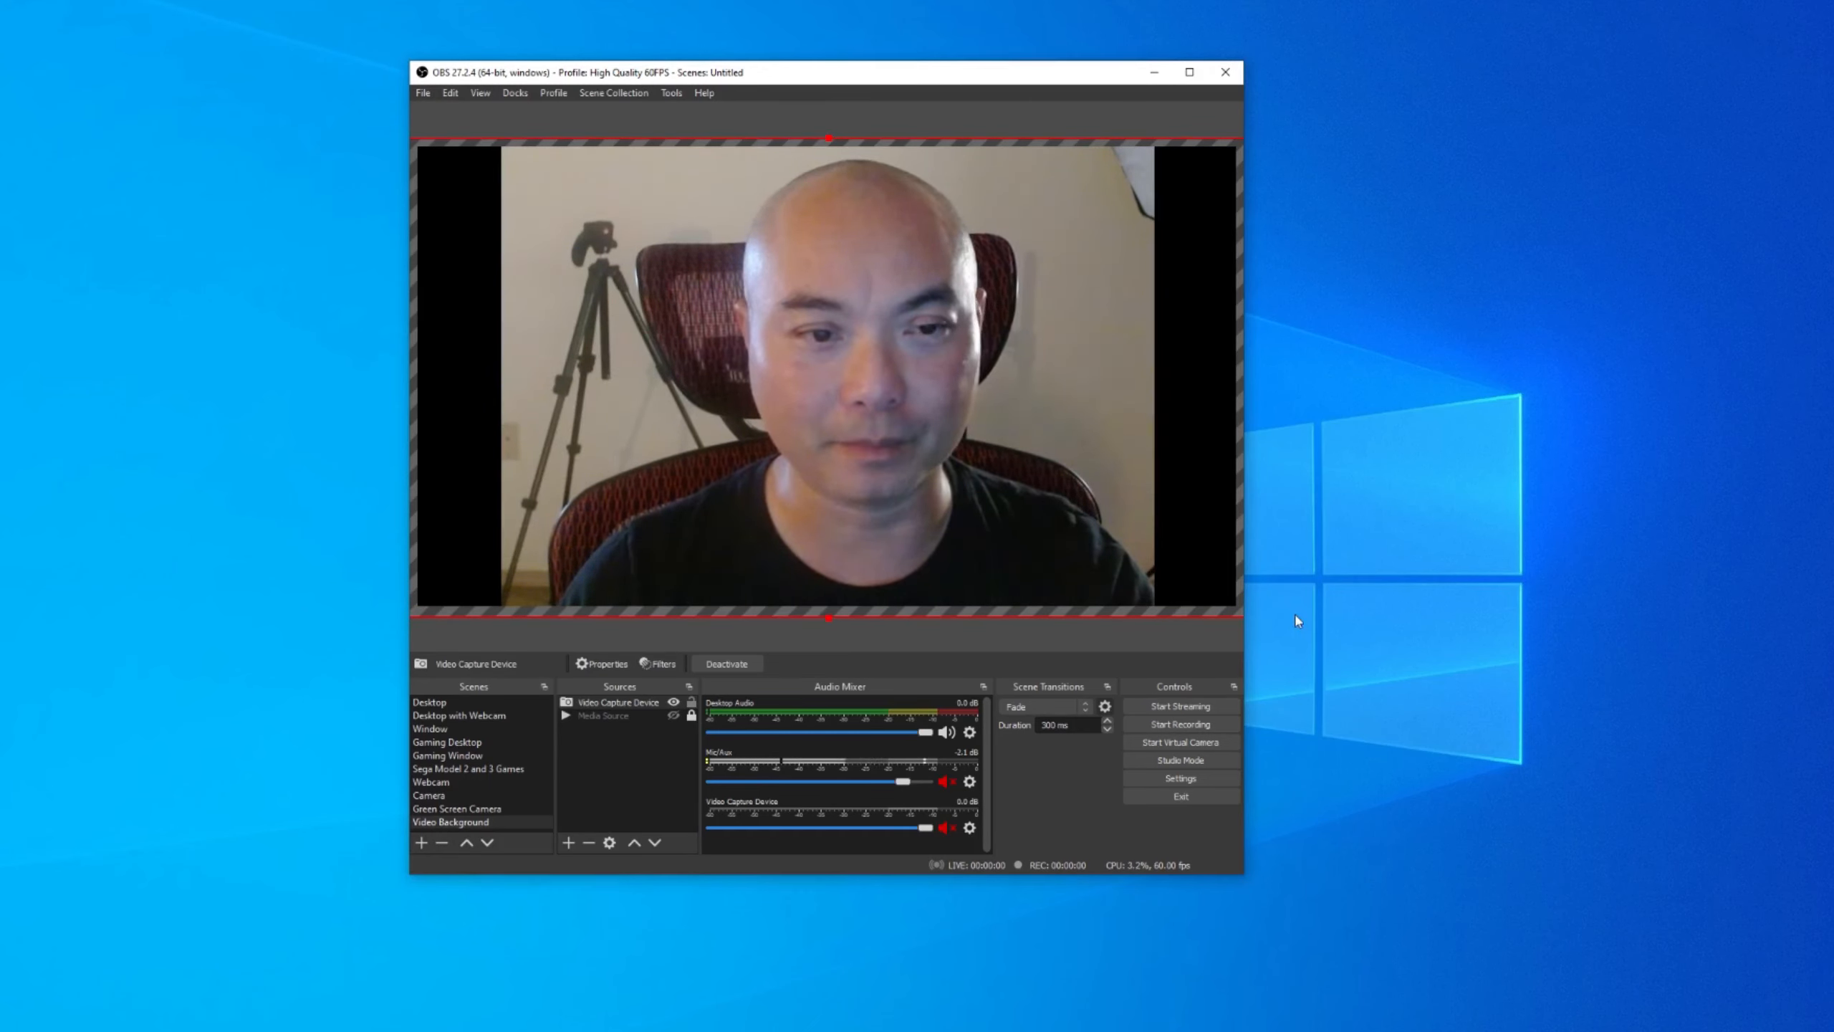
pyautogui.moveTo(772, 412); pyautogui.dragTo(782, 414)
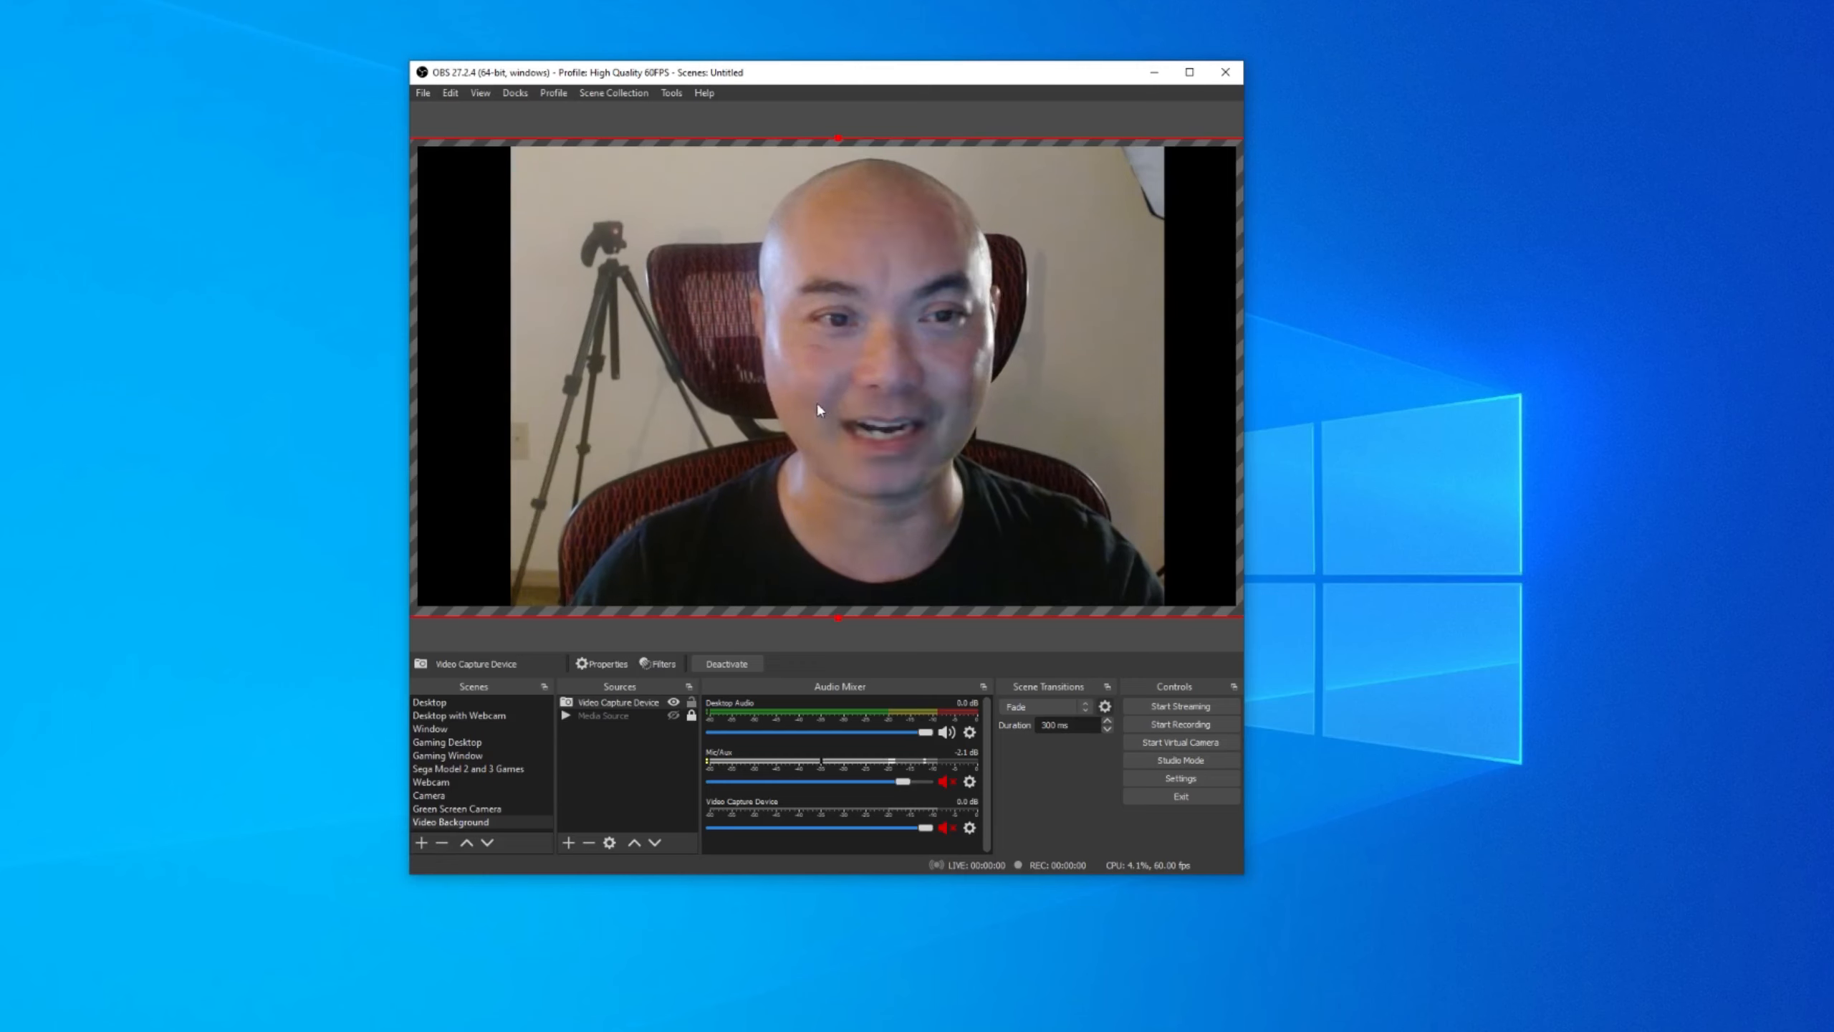
# Crop the webcam's left and right edges inward and recentre the narrow frame.
pyautogui.moveTo(818, 404); pyautogui.dragTo(937, 413)
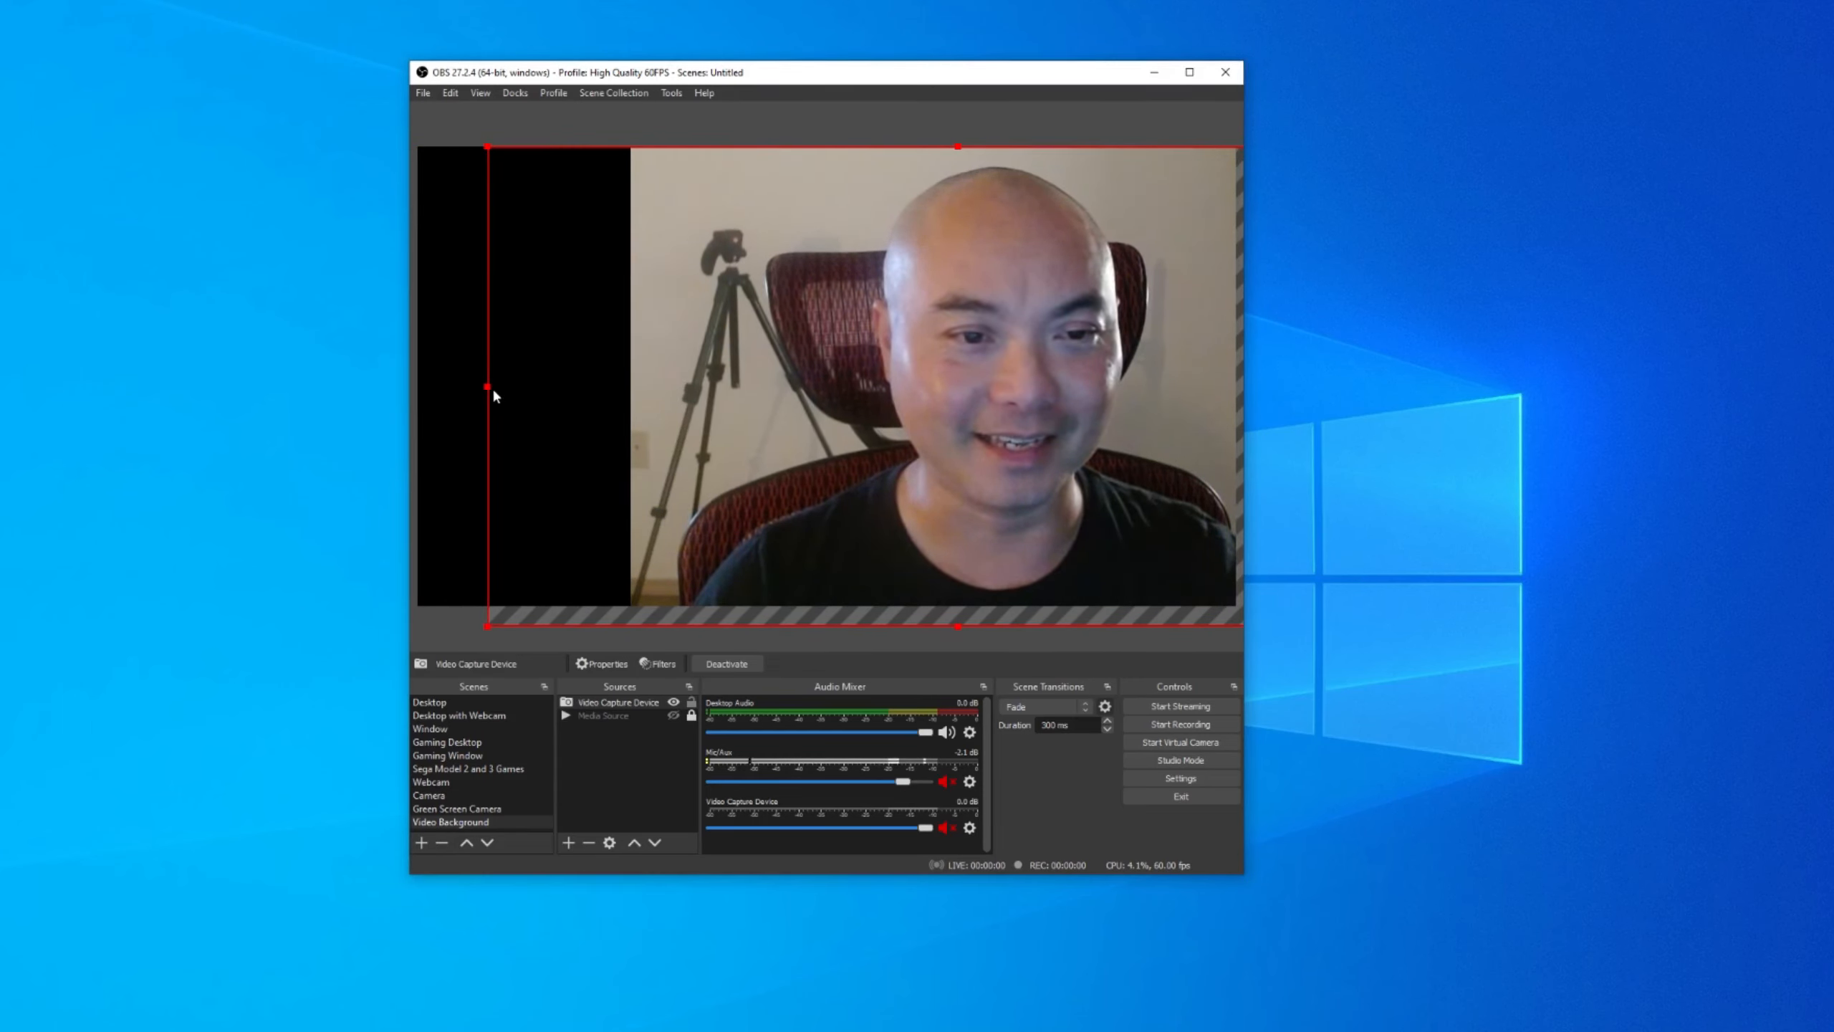
pyautogui.moveTo(494, 392); pyautogui.dragTo(648, 391)
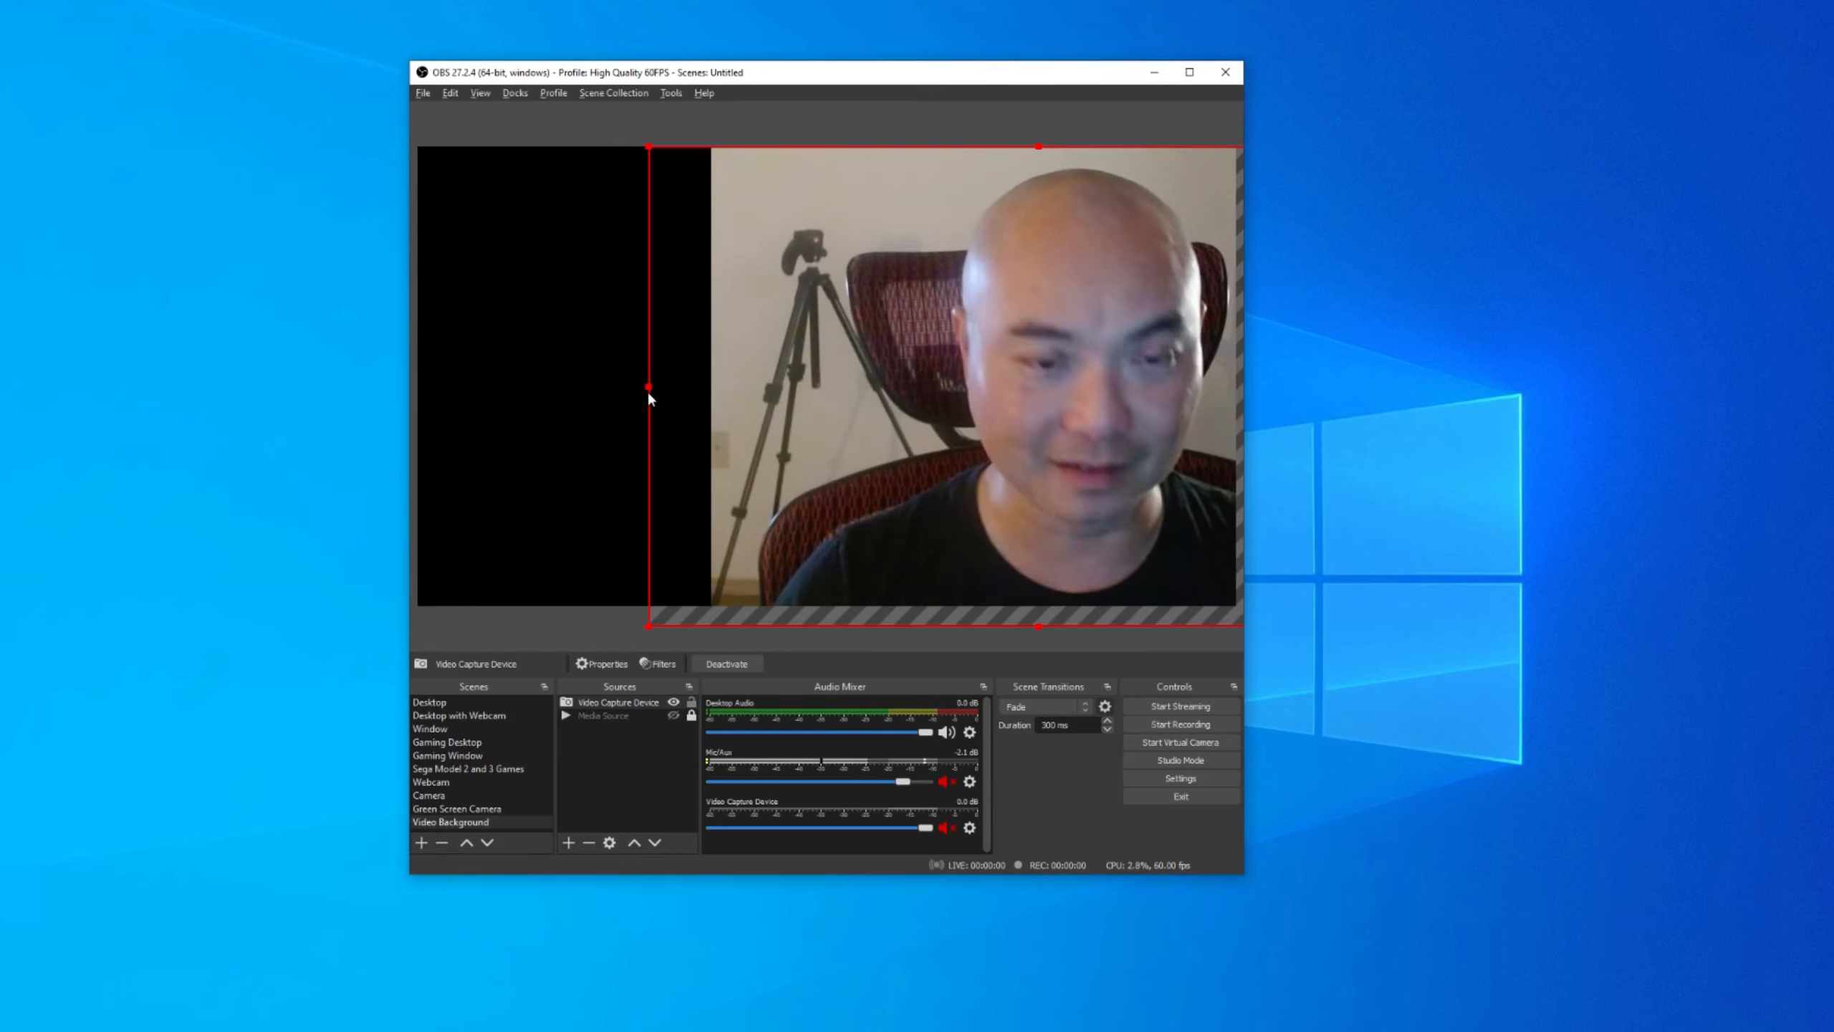
pyautogui.click(648, 393)
pyautogui.moveTo(987, 404); pyautogui.dragTo(854, 403)
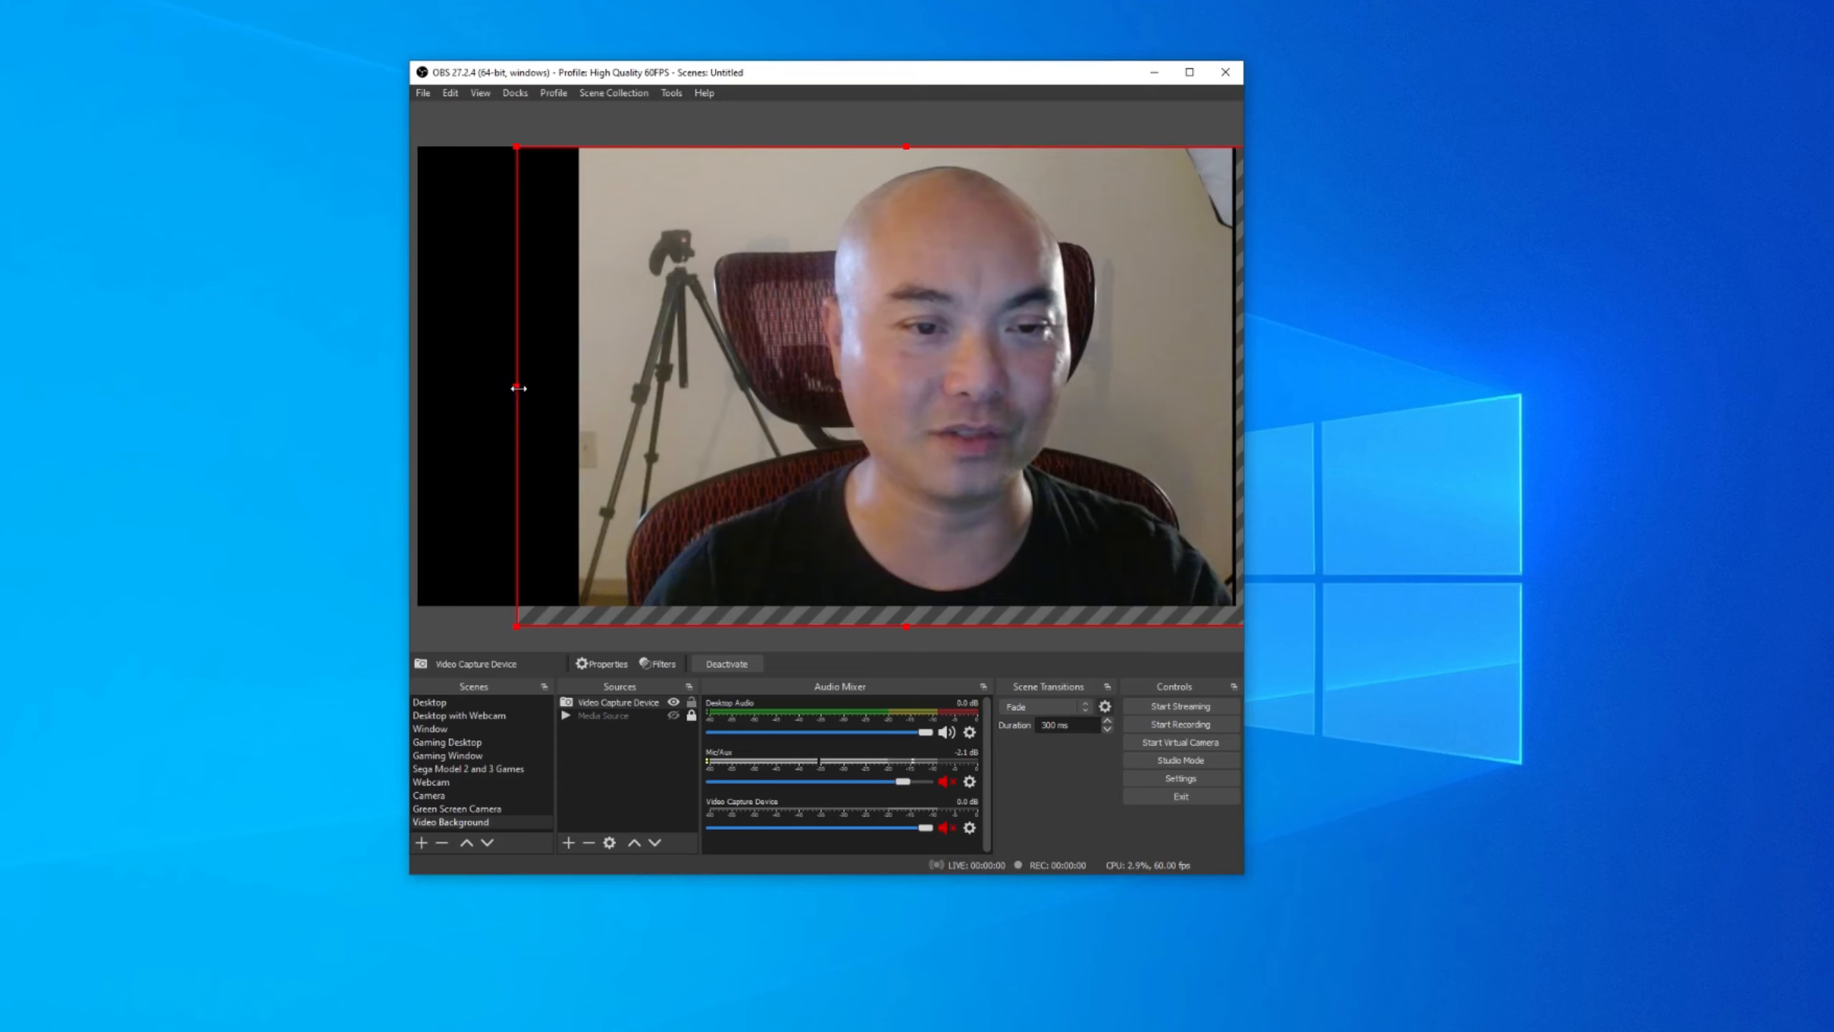
pyautogui.moveTo(519, 389); pyautogui.dragTo(589, 390)
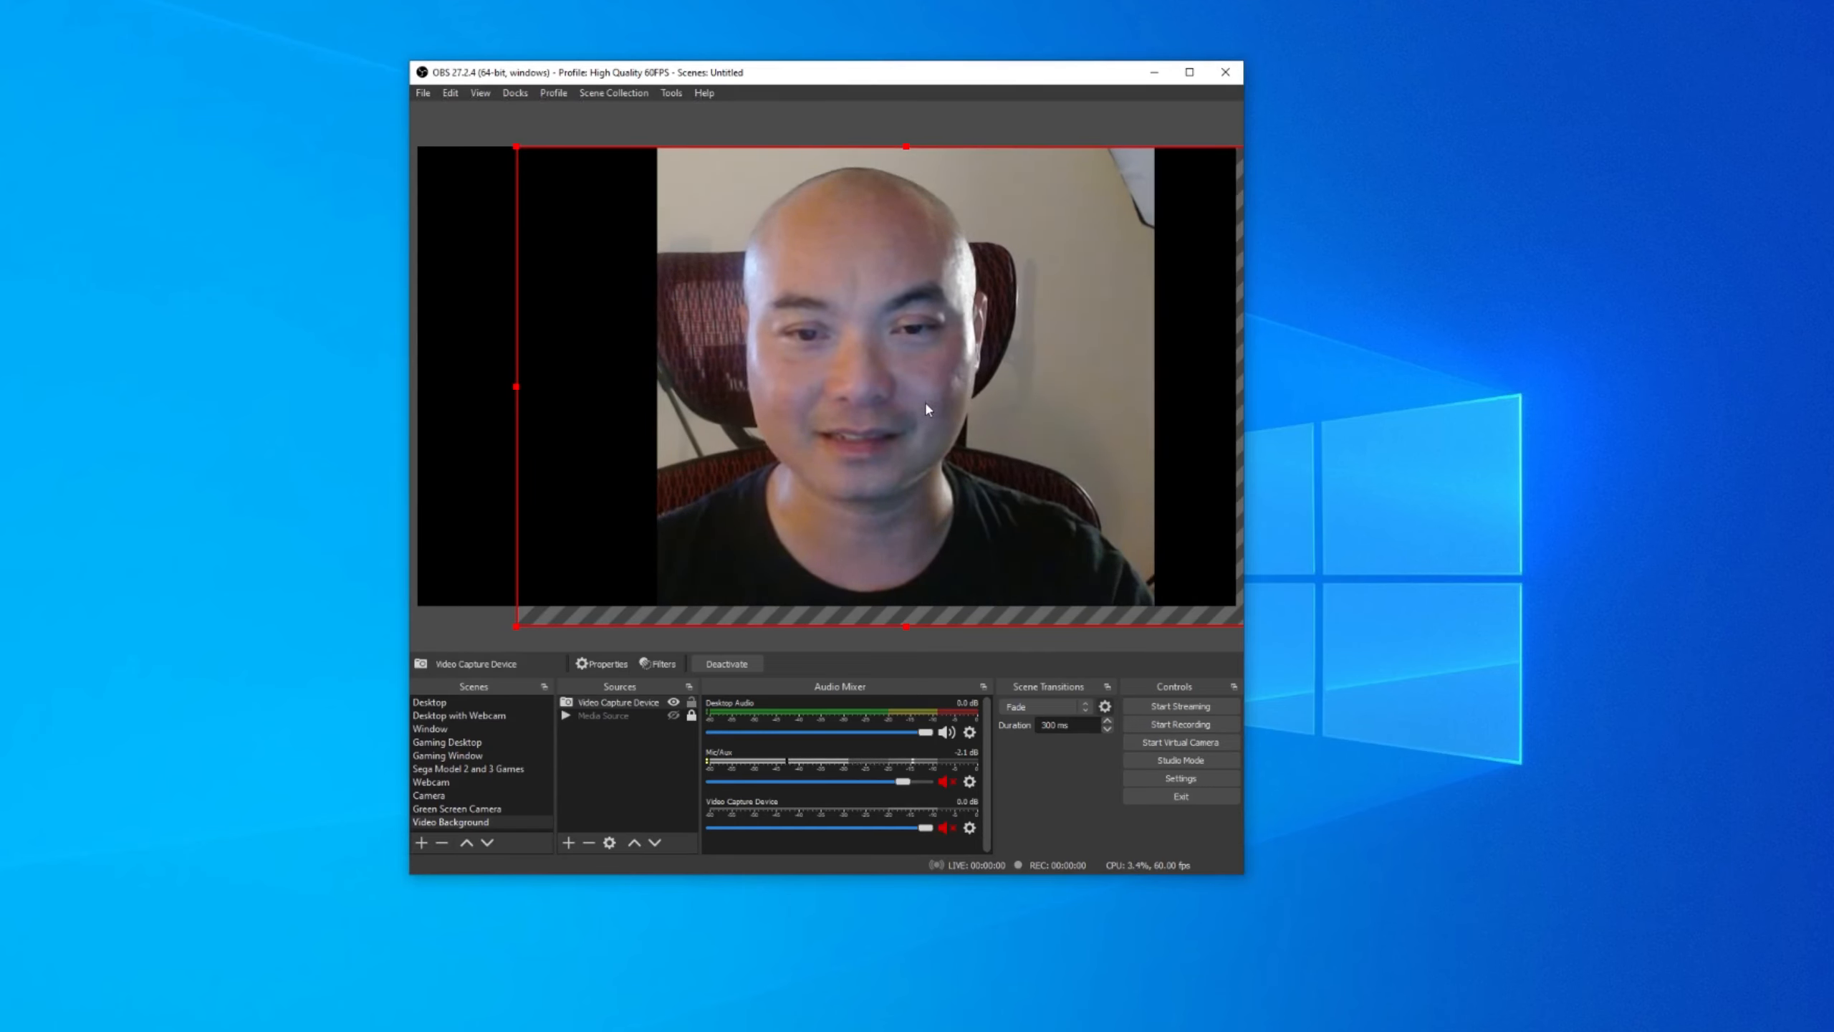
pyautogui.moveTo(924, 401); pyautogui.dragTo(793, 402)
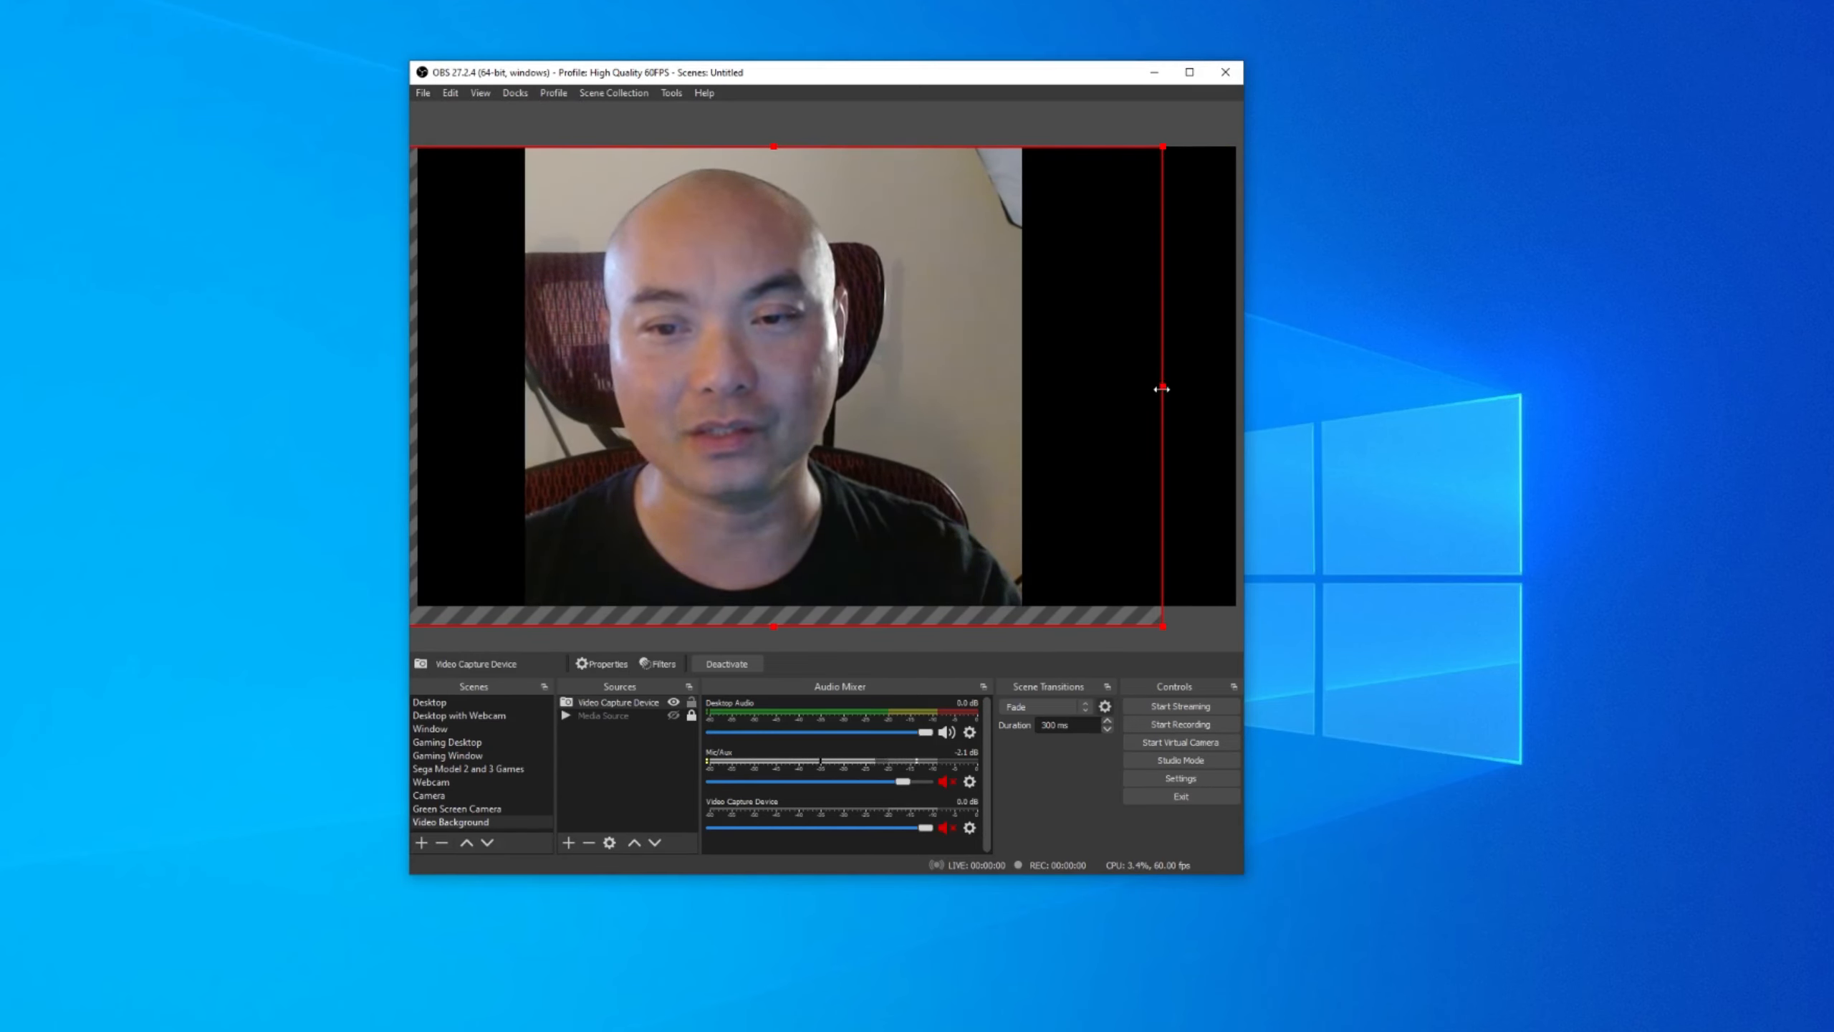
pyautogui.moveTo(1161, 389); pyautogui.dragTo(1009, 396)
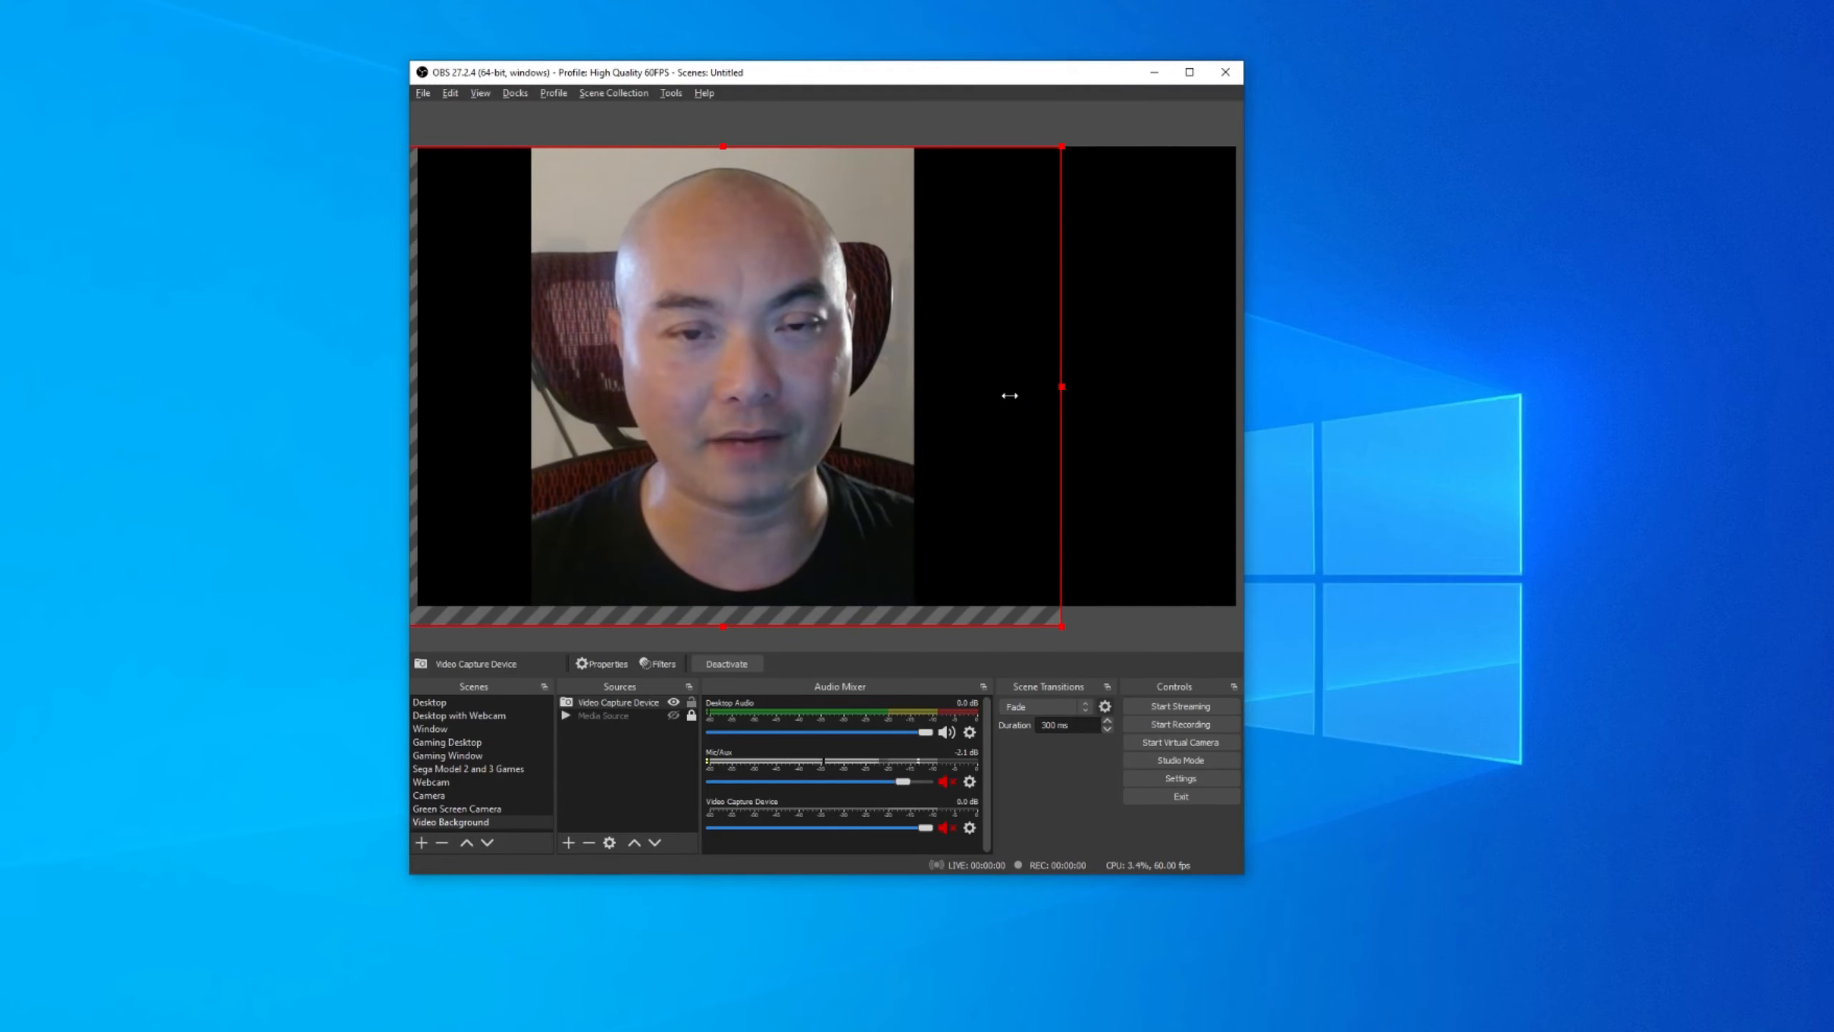
pyautogui.moveTo(810, 366); pyautogui.dragTo(916, 375)
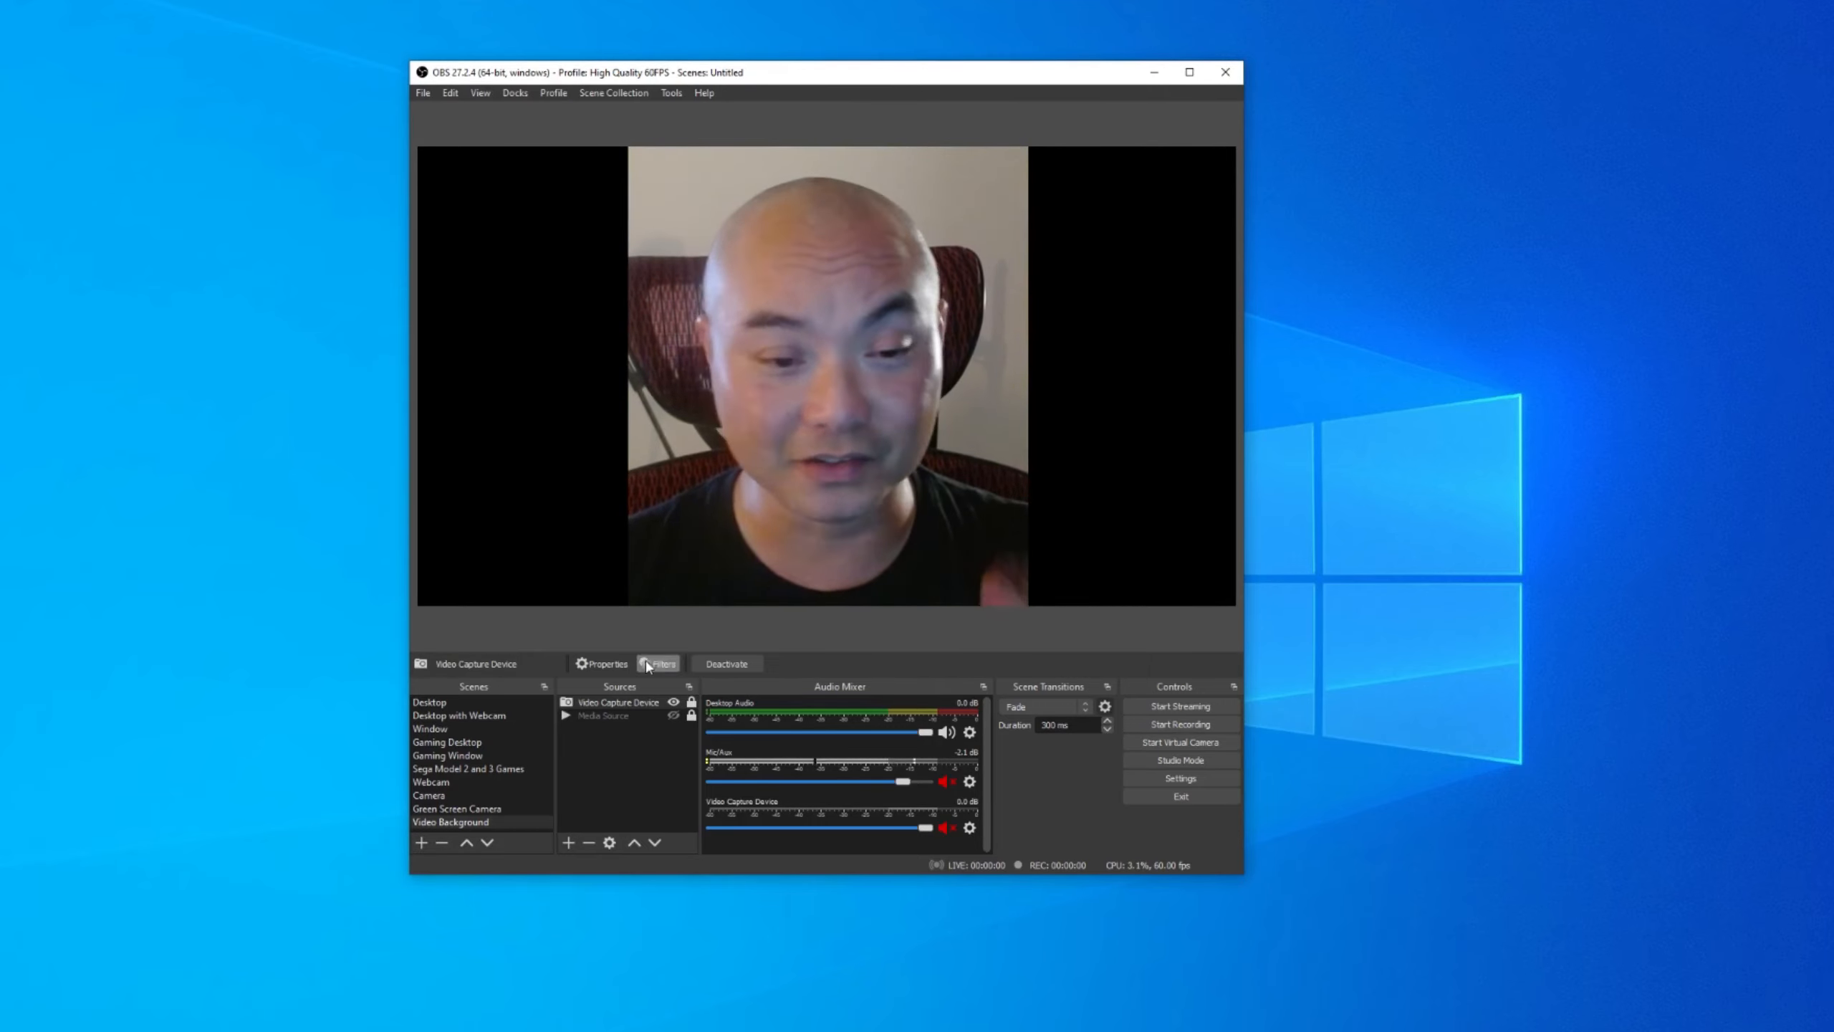
# Show the space-tunnel Media Source, then shrink the webcam to a small centred frame and lock it.
pyautogui.click(630, 715)
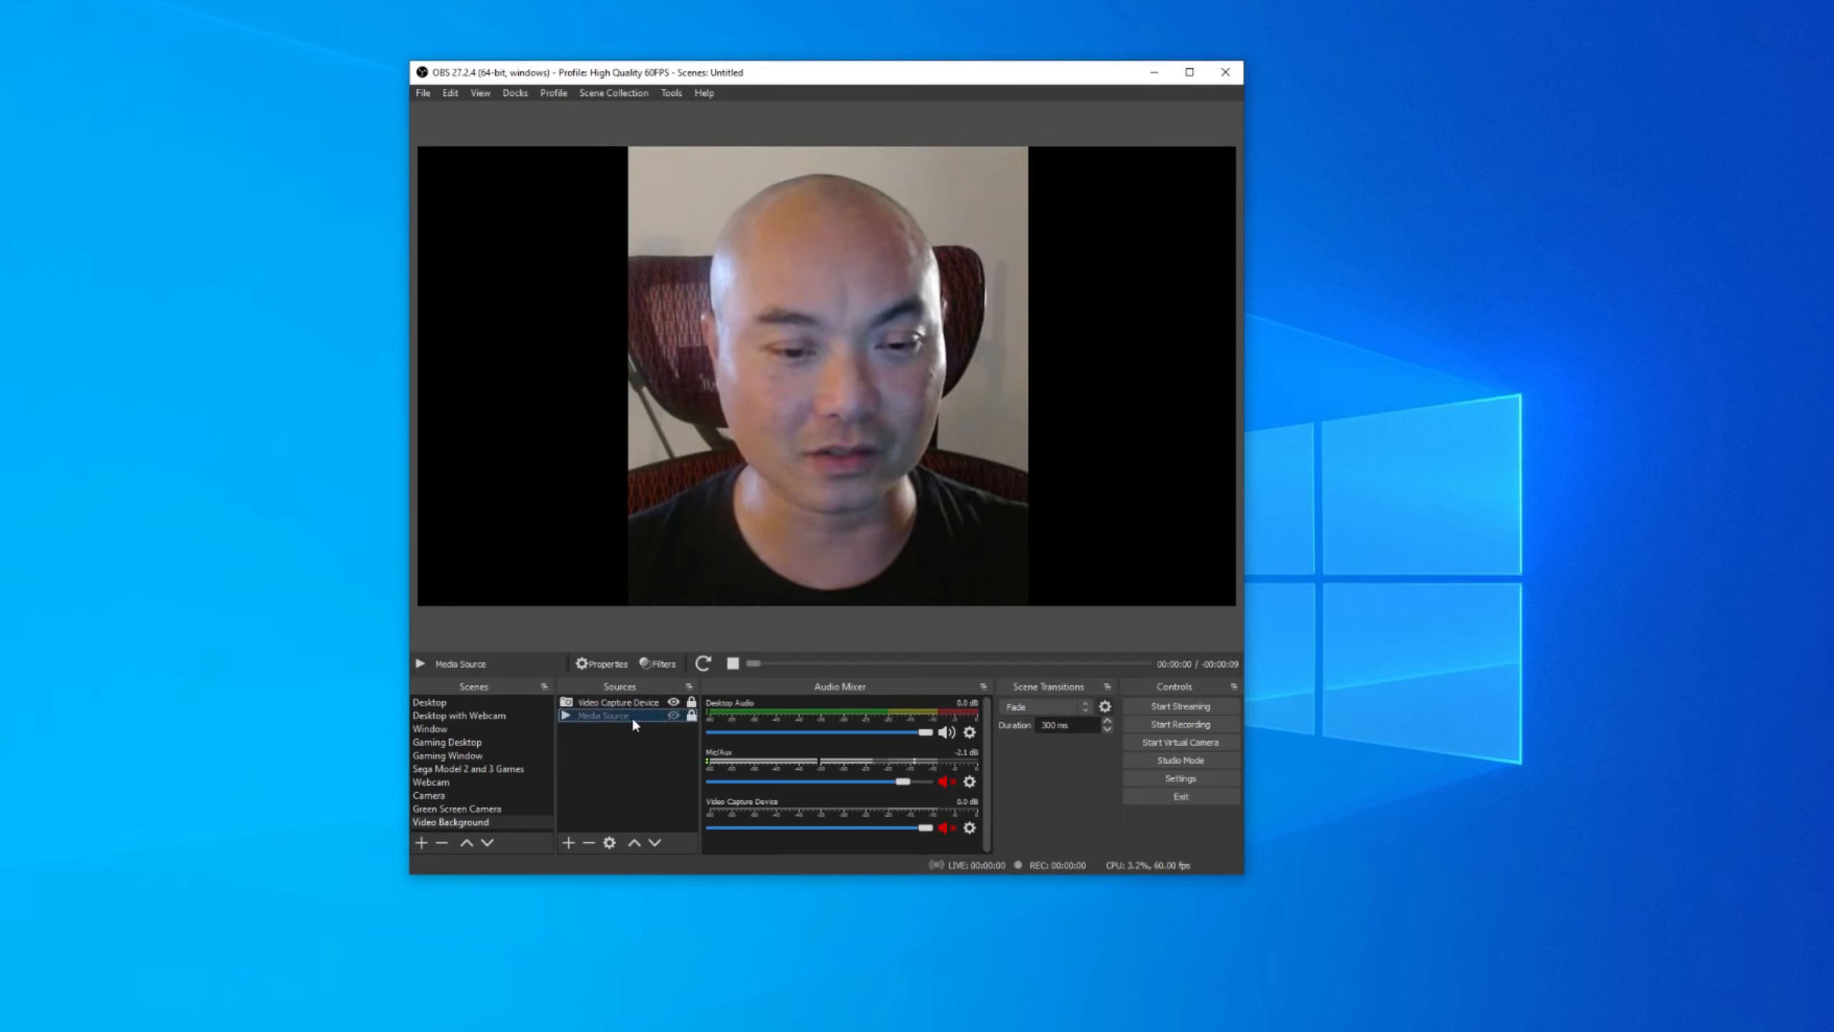
pyautogui.click(673, 715)
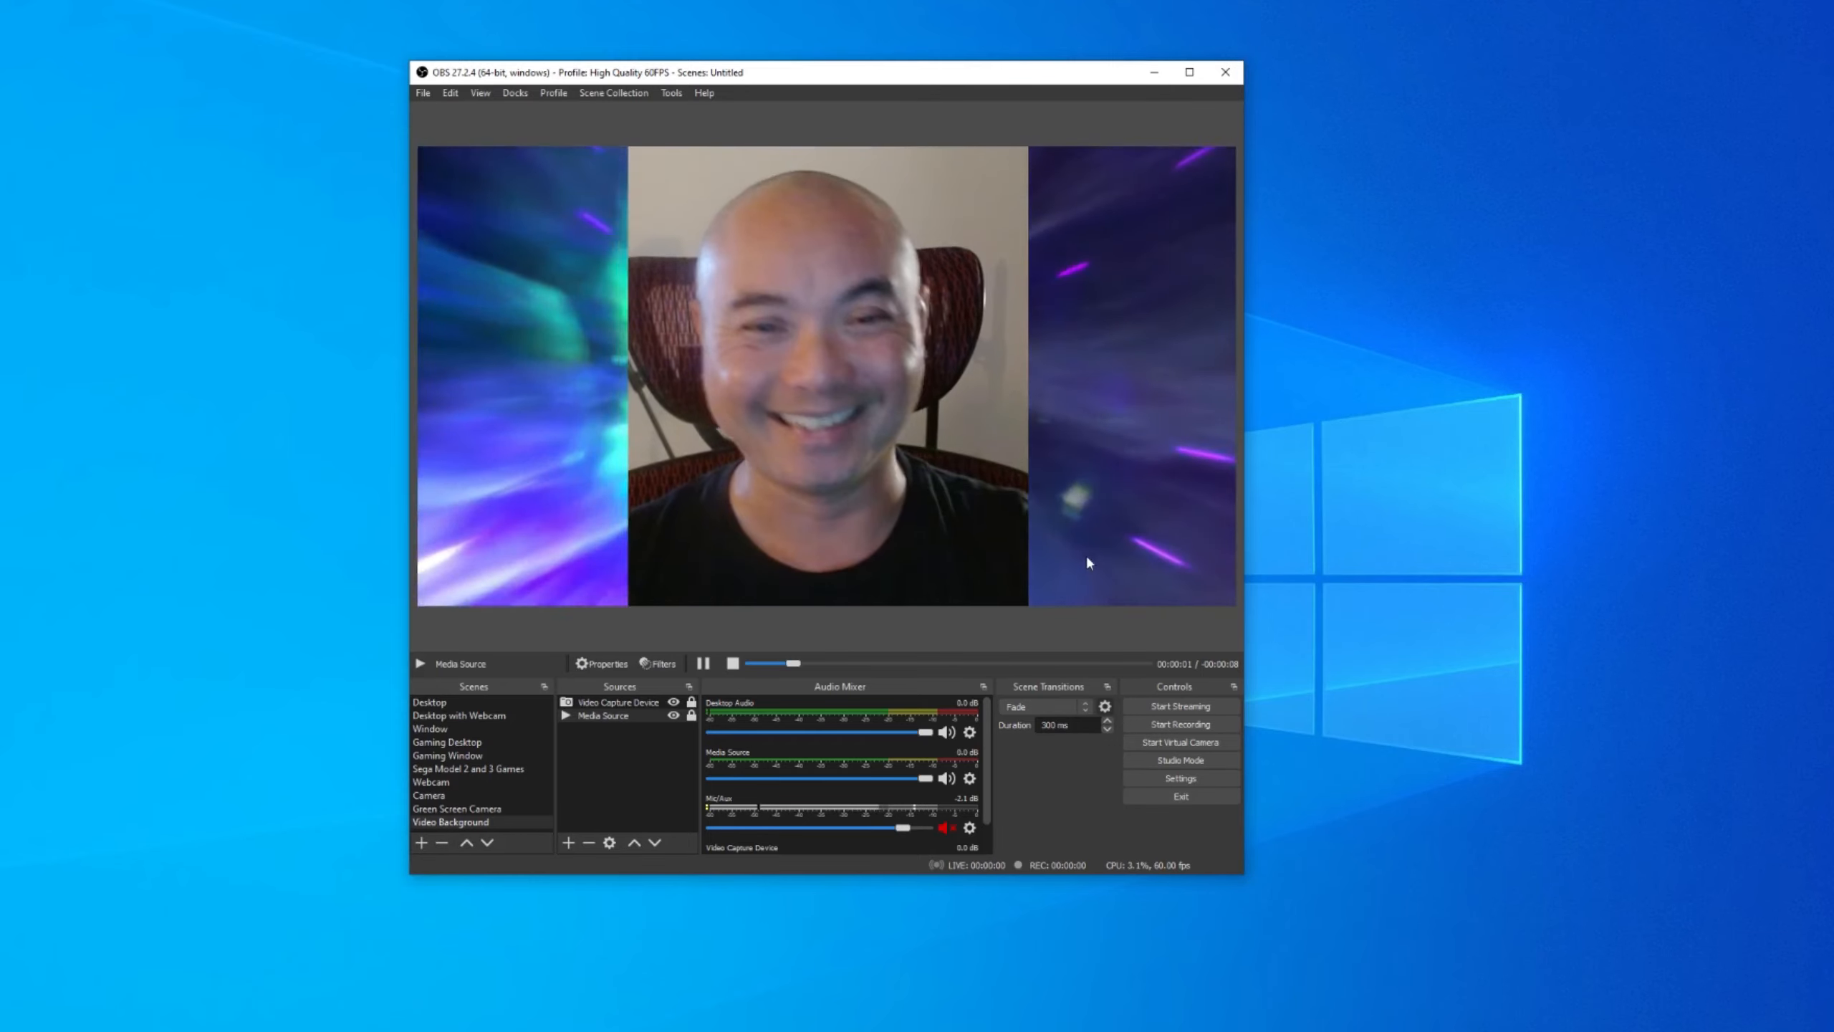
pyautogui.click(642, 703)
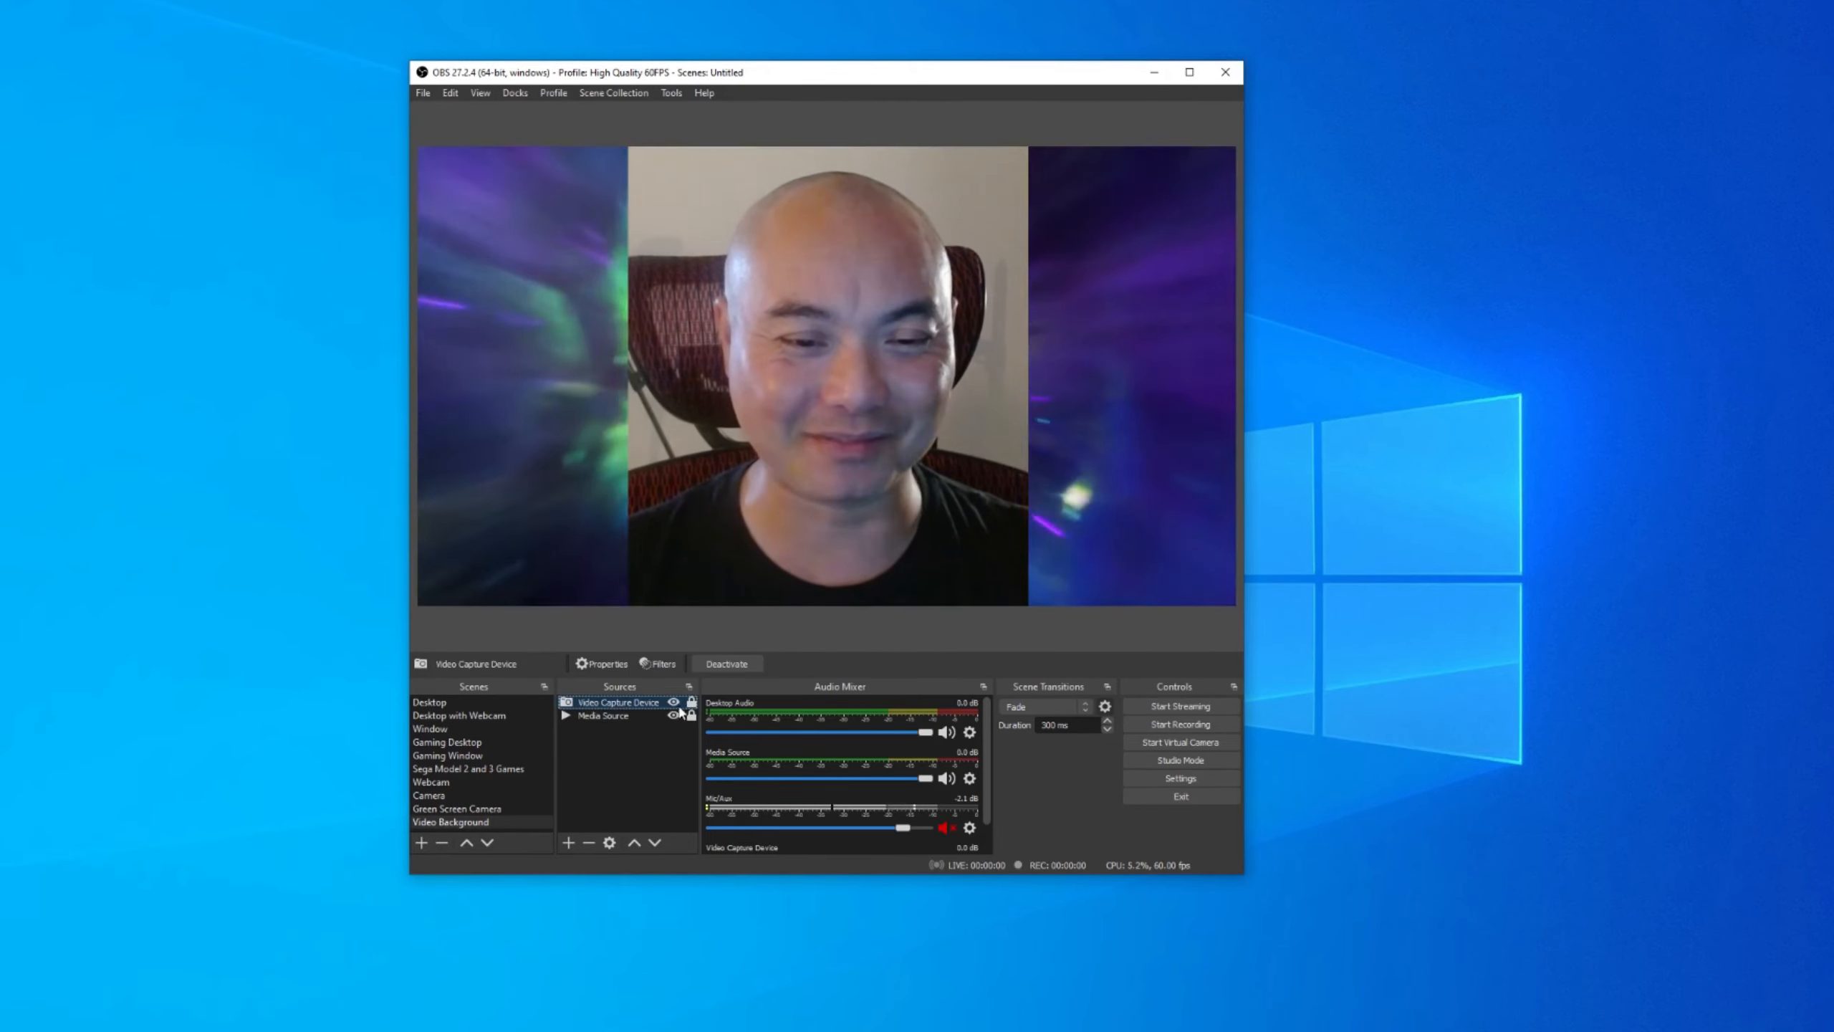
pyautogui.click(691, 701)
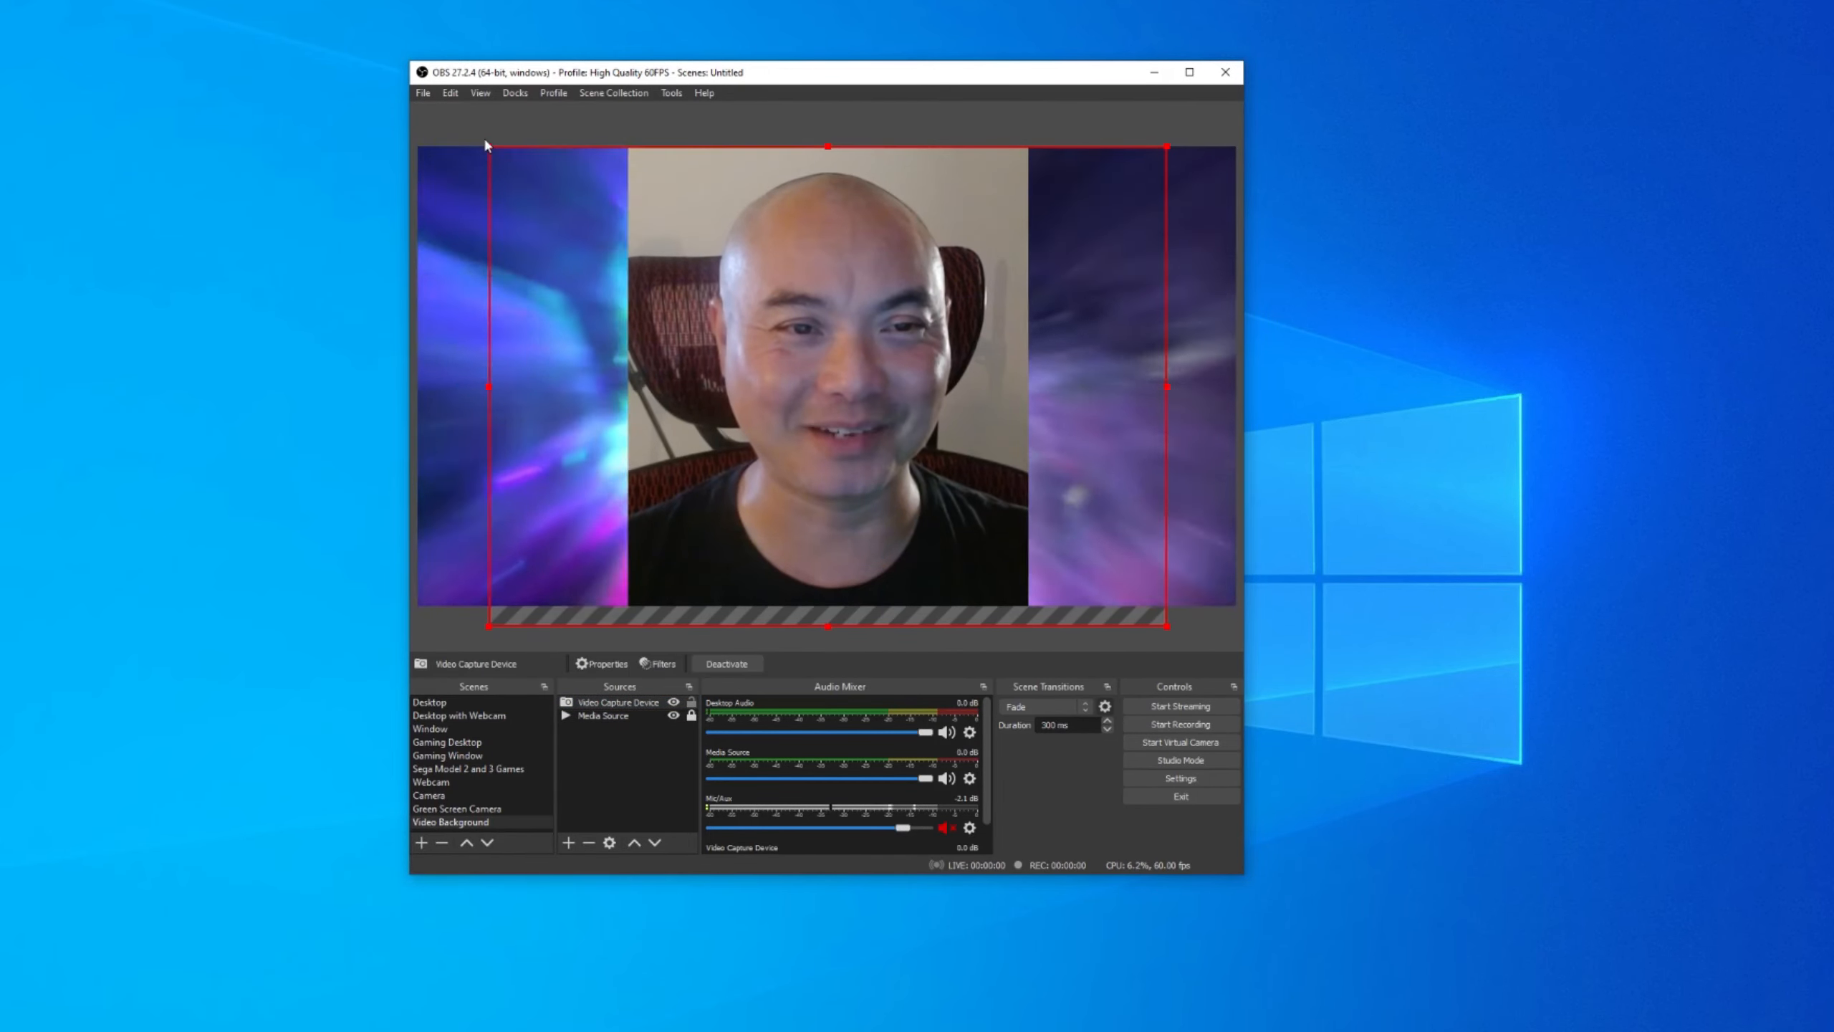
pyautogui.moveTo(488, 147); pyautogui.dragTo(979, 516)
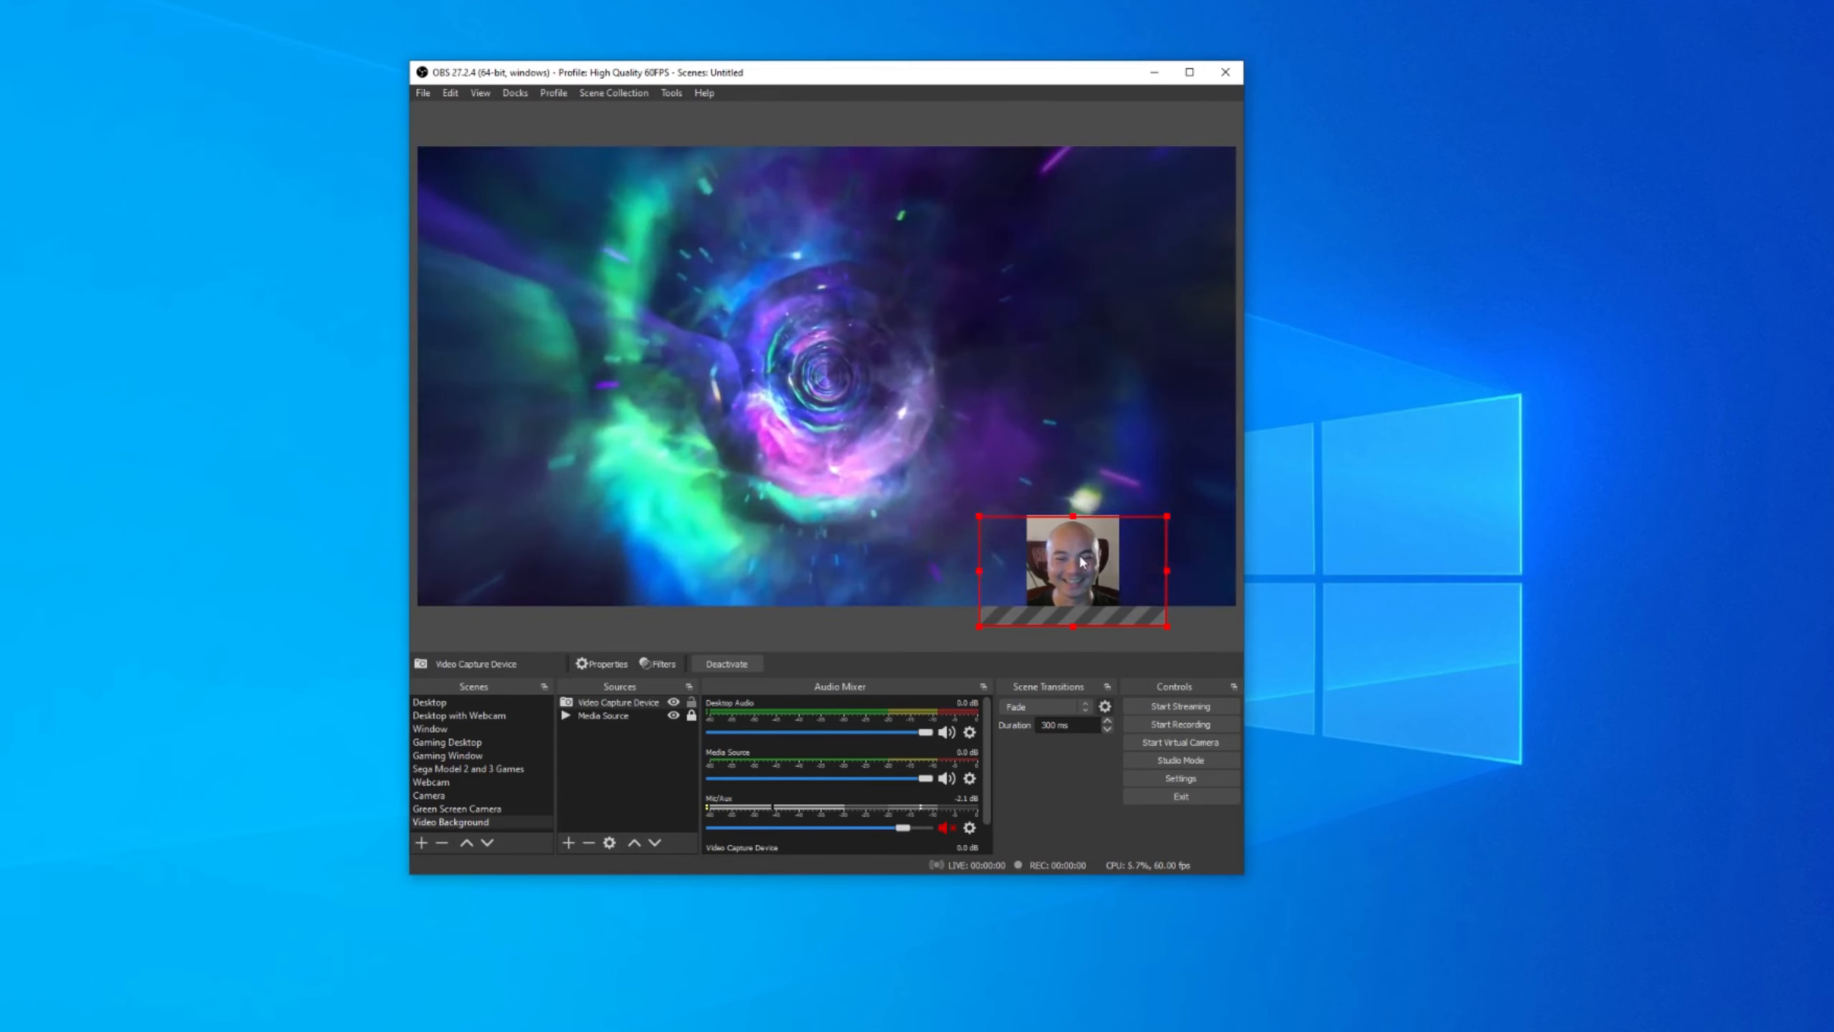
pyautogui.moveTo(1080, 555); pyautogui.dragTo(839, 351)
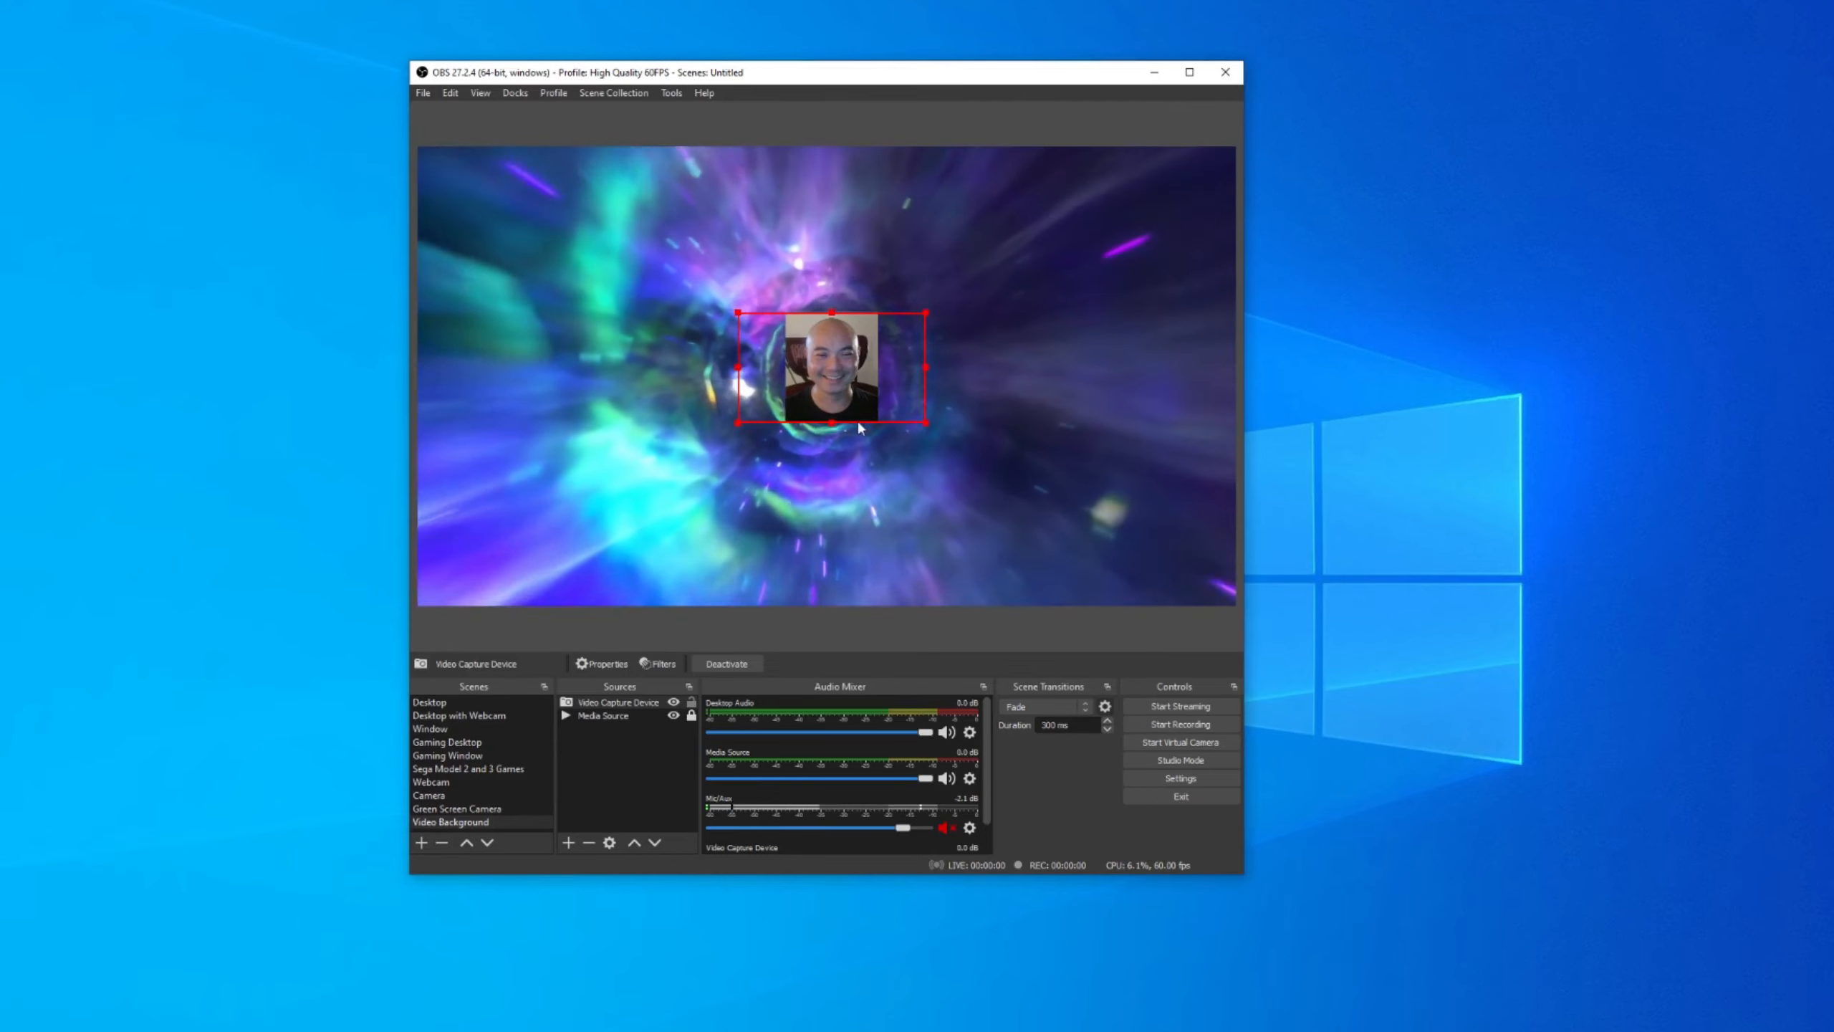
pyautogui.click(692, 702)
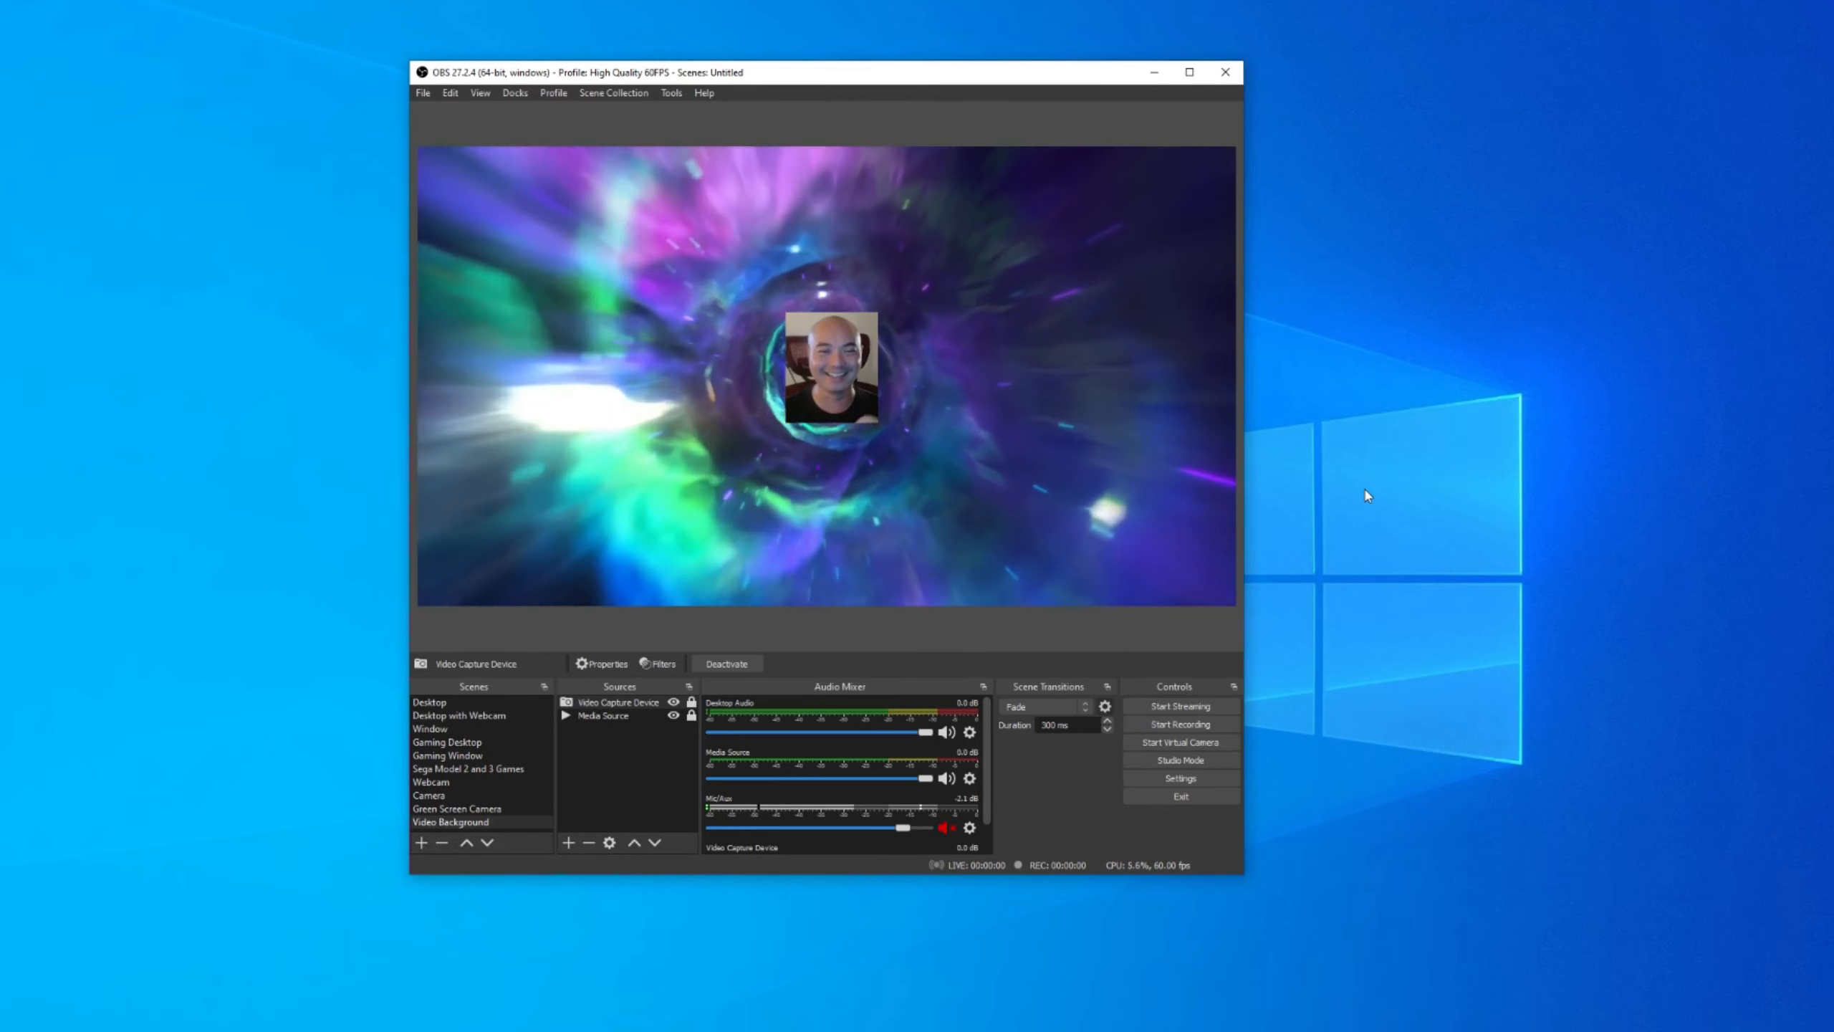
# Enlarge the webcam frame slightly and lock it in place again.
pyautogui.click(692, 704)
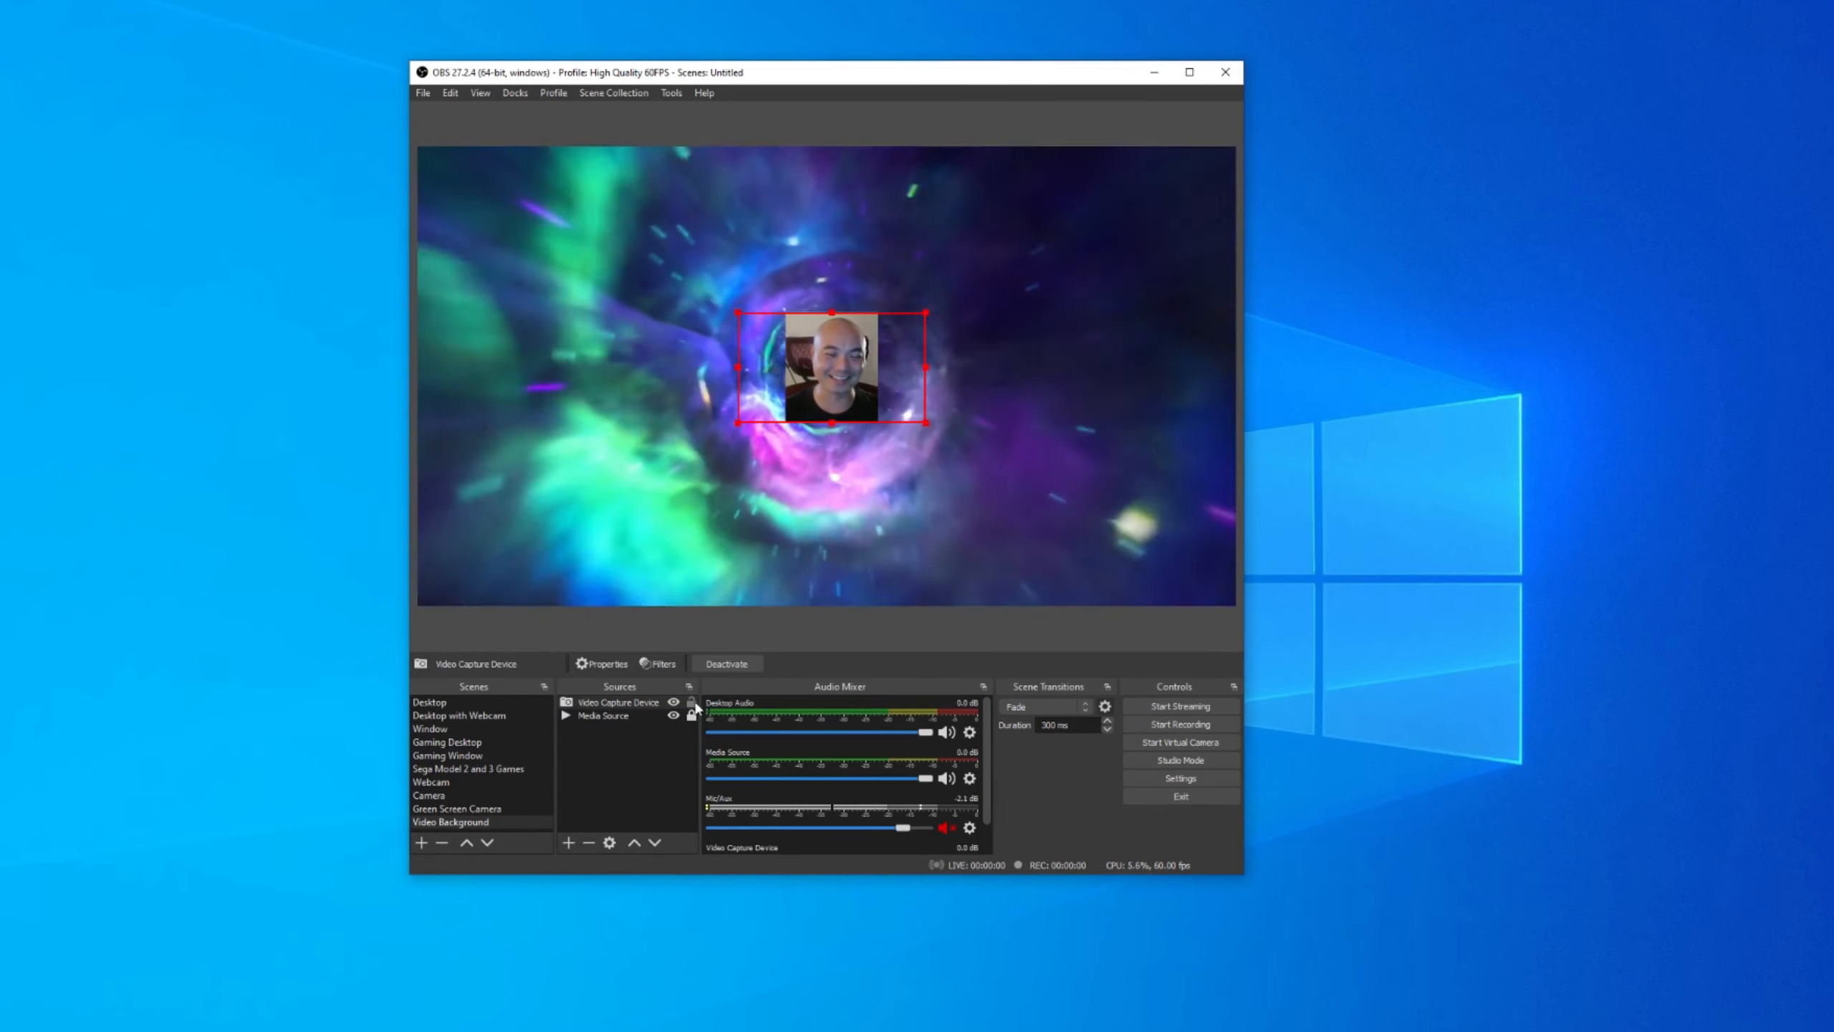
pyautogui.moveTo(927, 314); pyautogui.dragTo(866, 352)
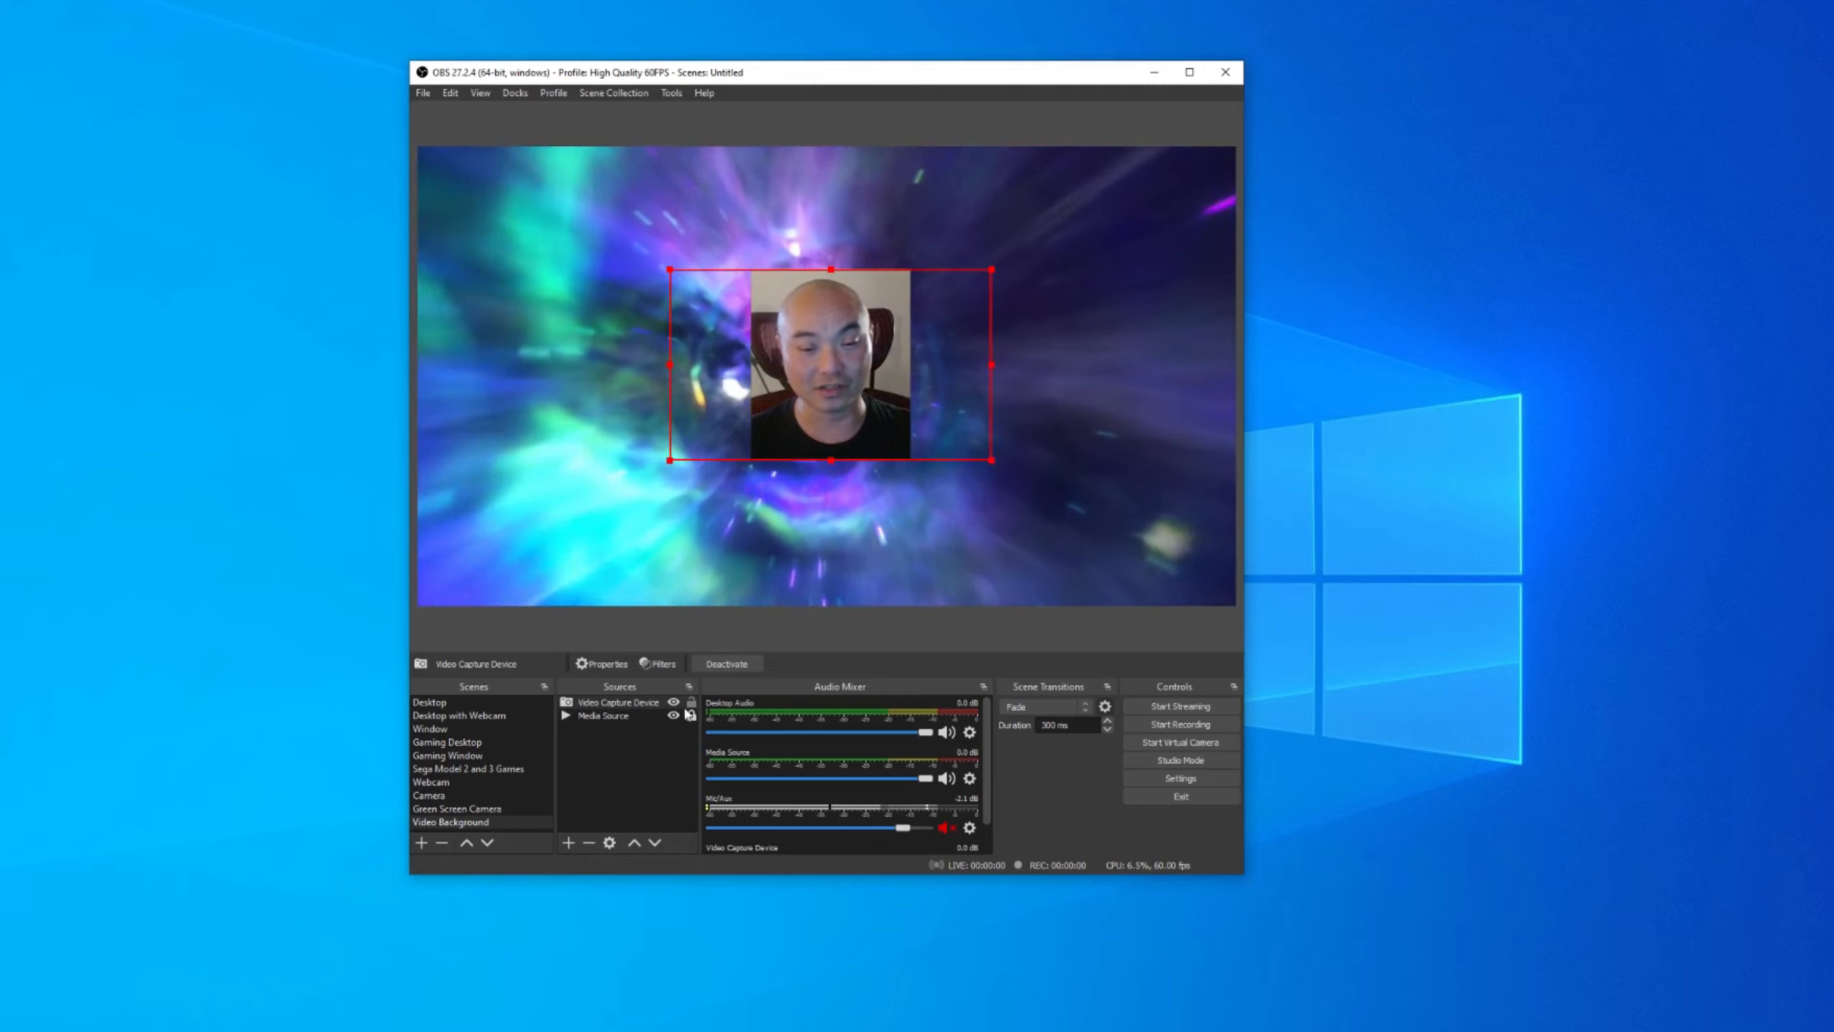
pyautogui.click(1083, 520)
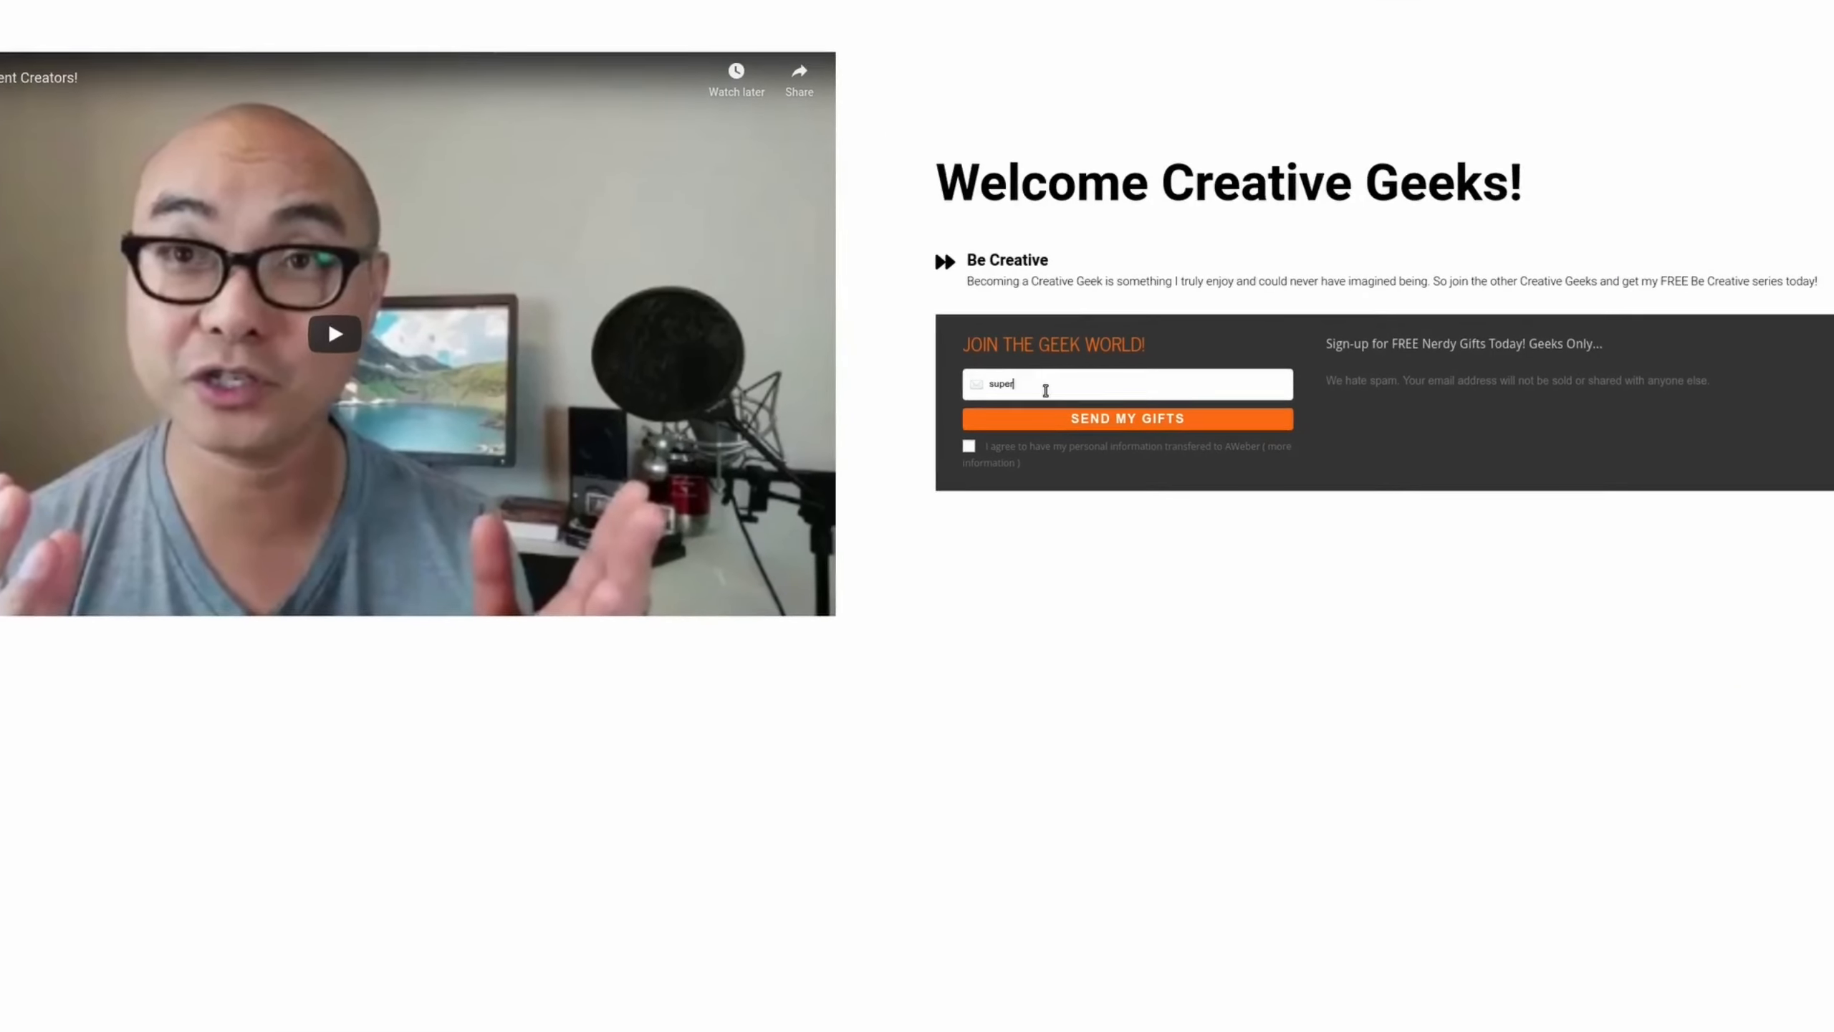
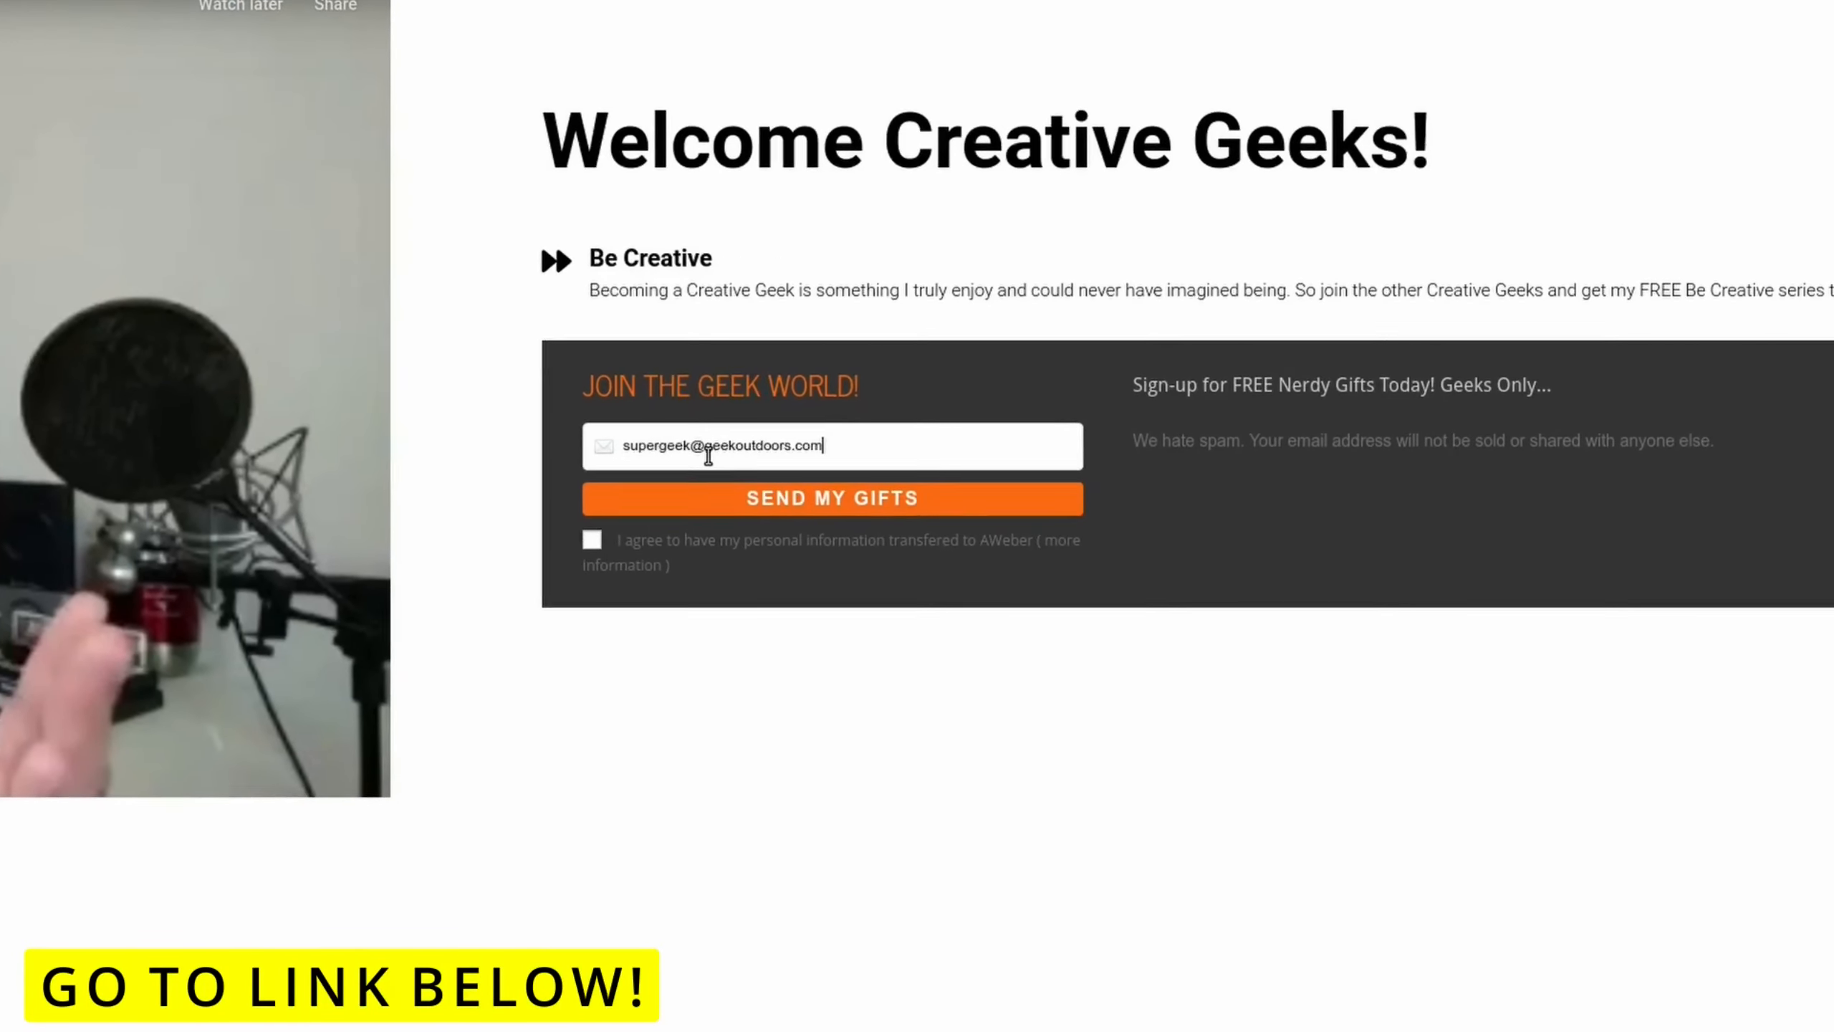